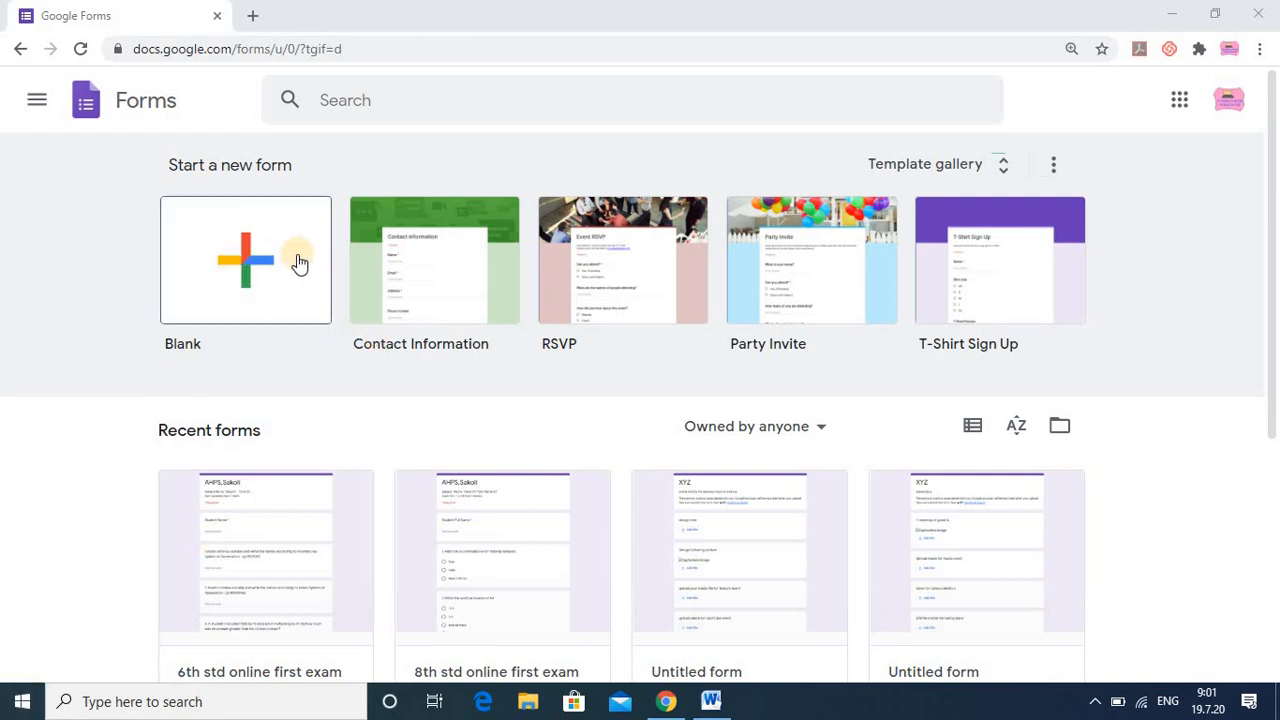
# - Create a blank form titled "ABC" with the description "sub-Eng"
pyautogui.click(240, 278)
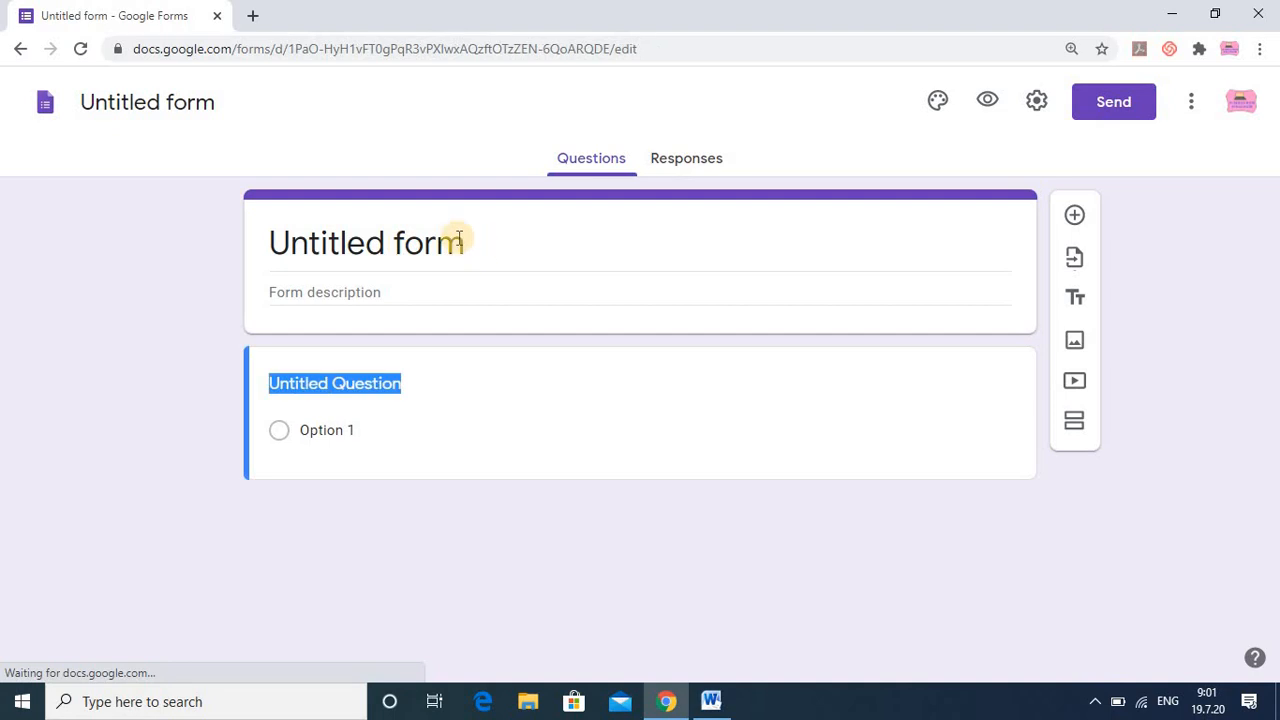
pyautogui.click(423, 242)
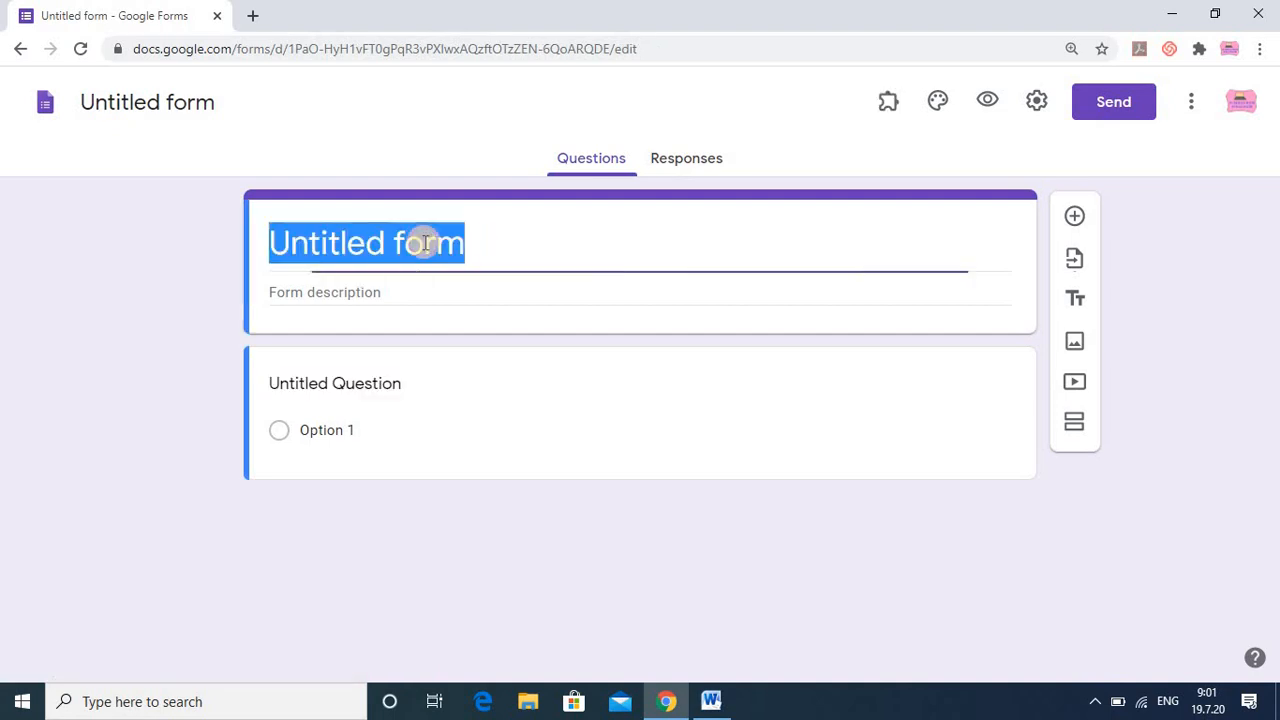
pyautogui.write('ABC')
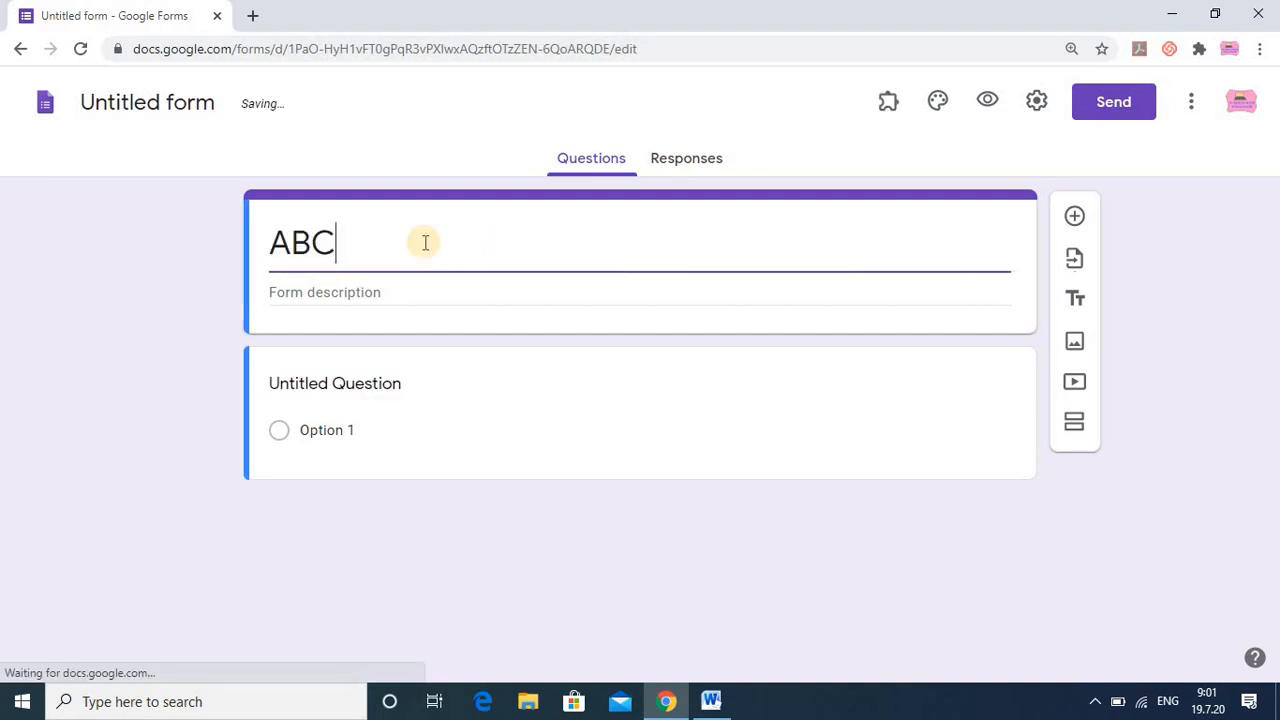
pyautogui.click(366, 294)
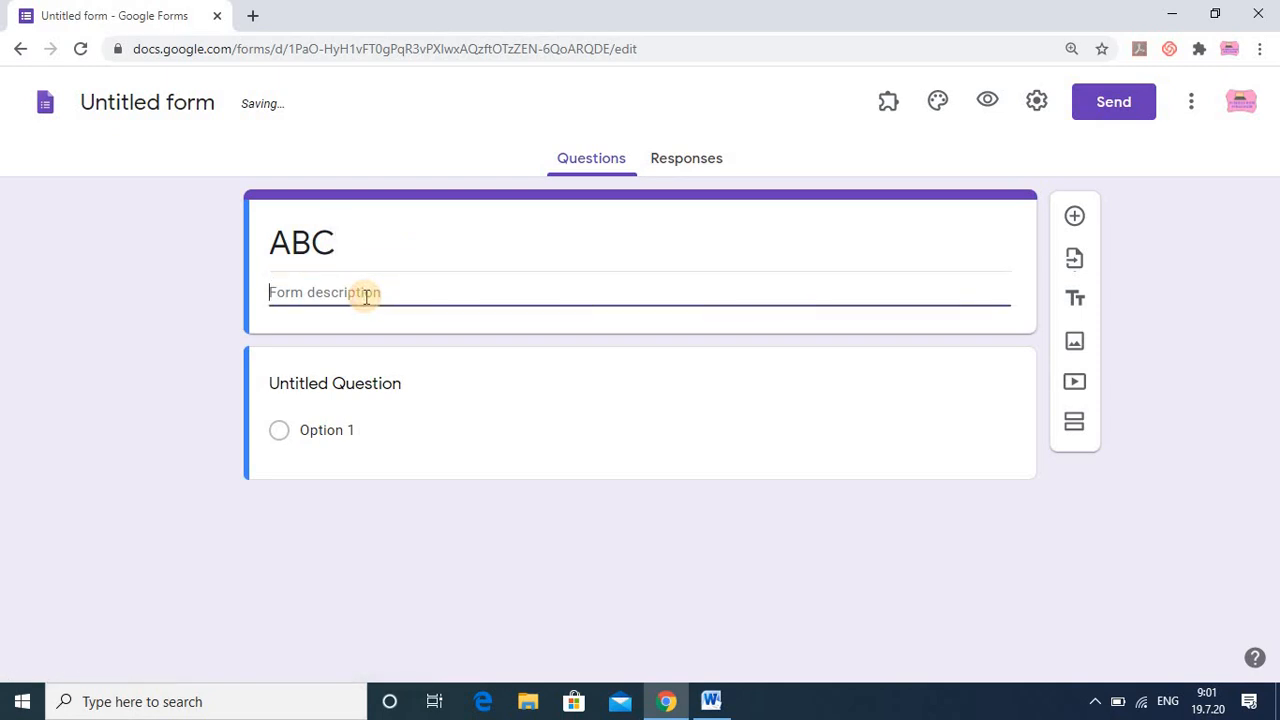
pyautogui.write('sub-')
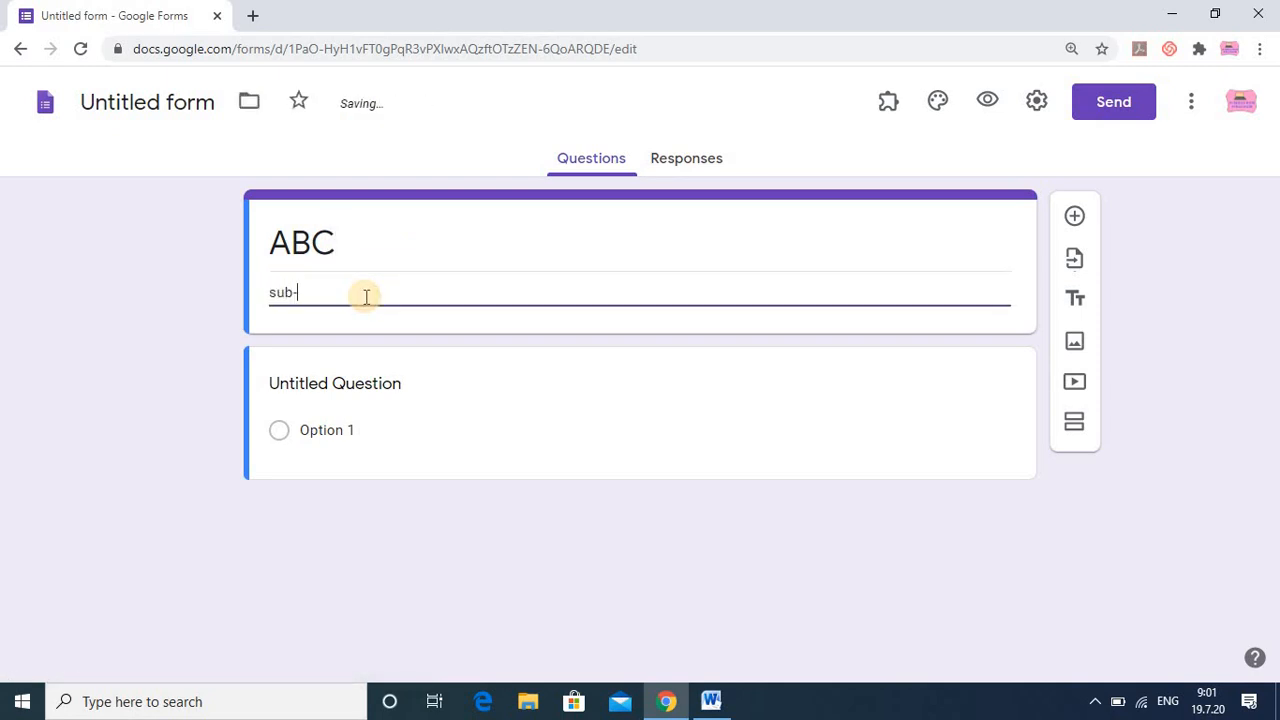
pyautogui.write('Eng')
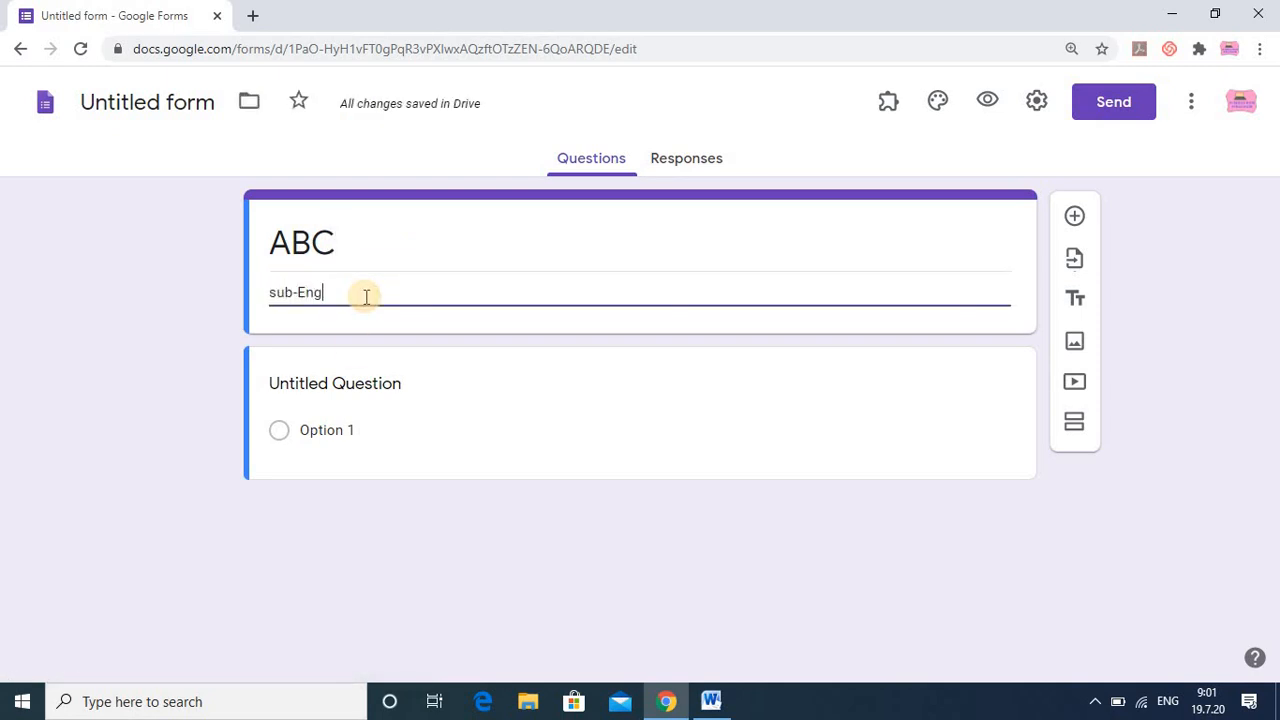
# - Set the first question's text to "1.Read the following passage."
pyautogui.click(388, 382)
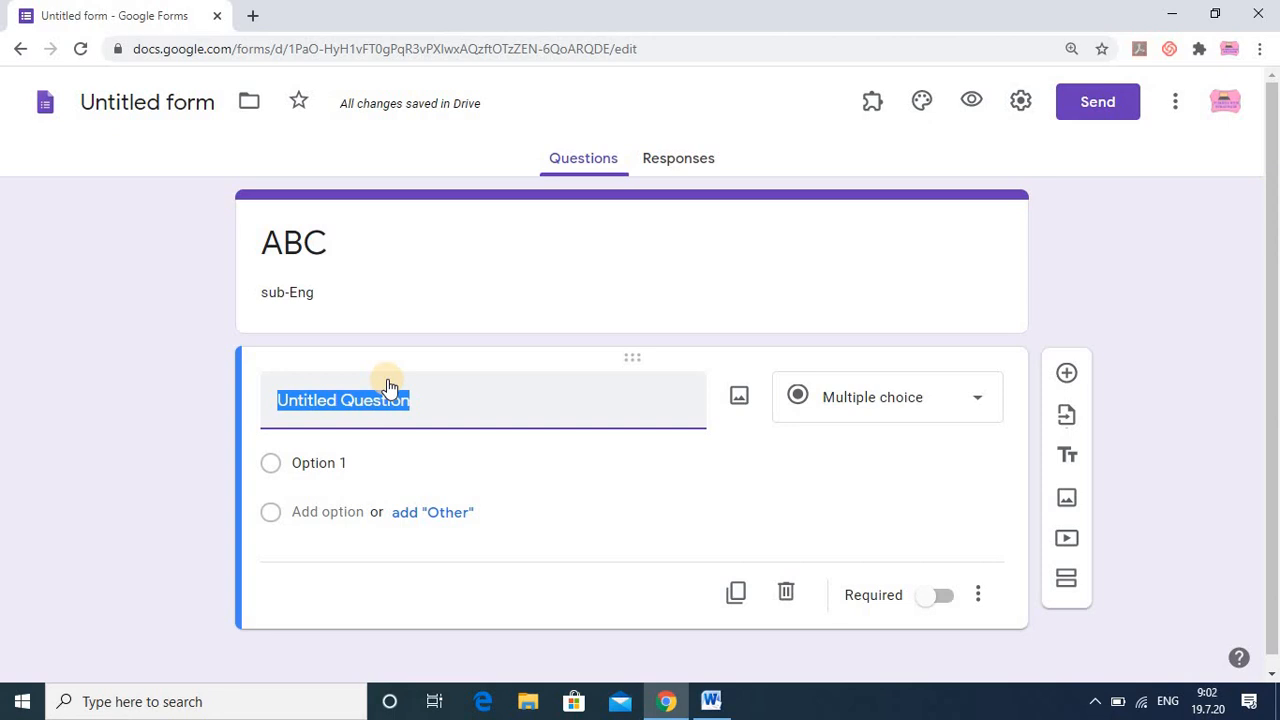
pyautogui.write('Read')
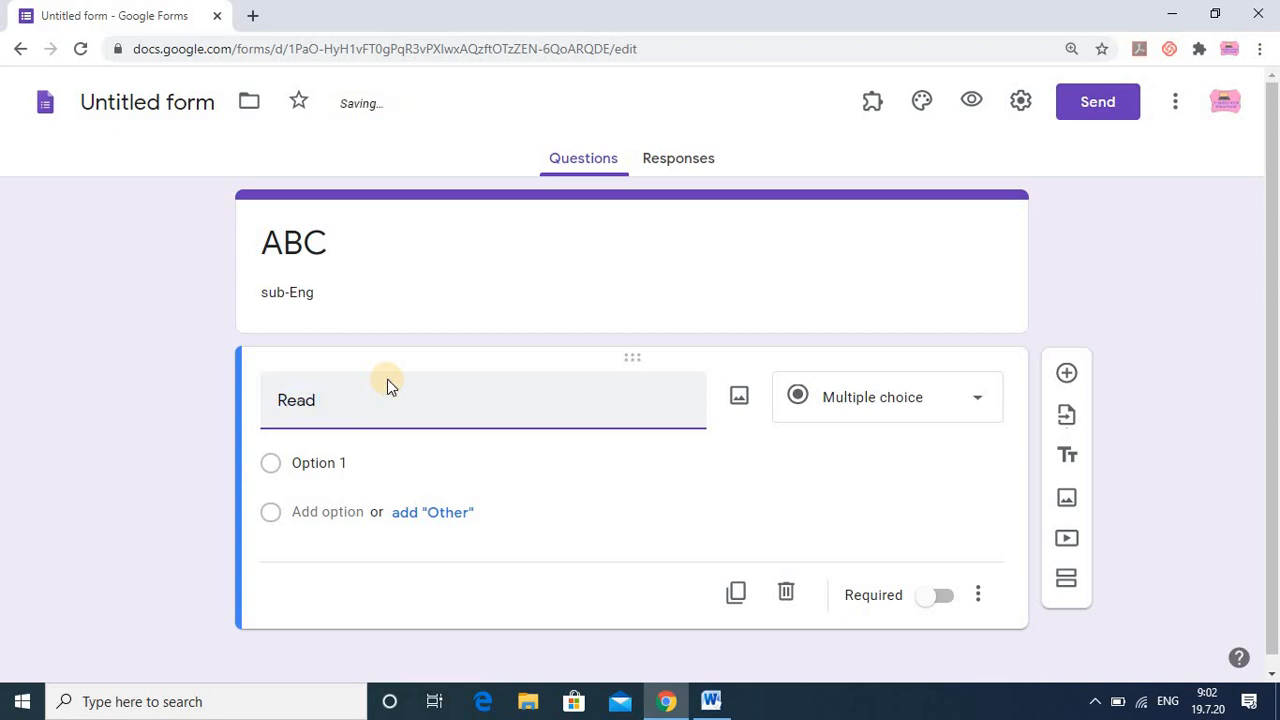
pyautogui.press('Home')
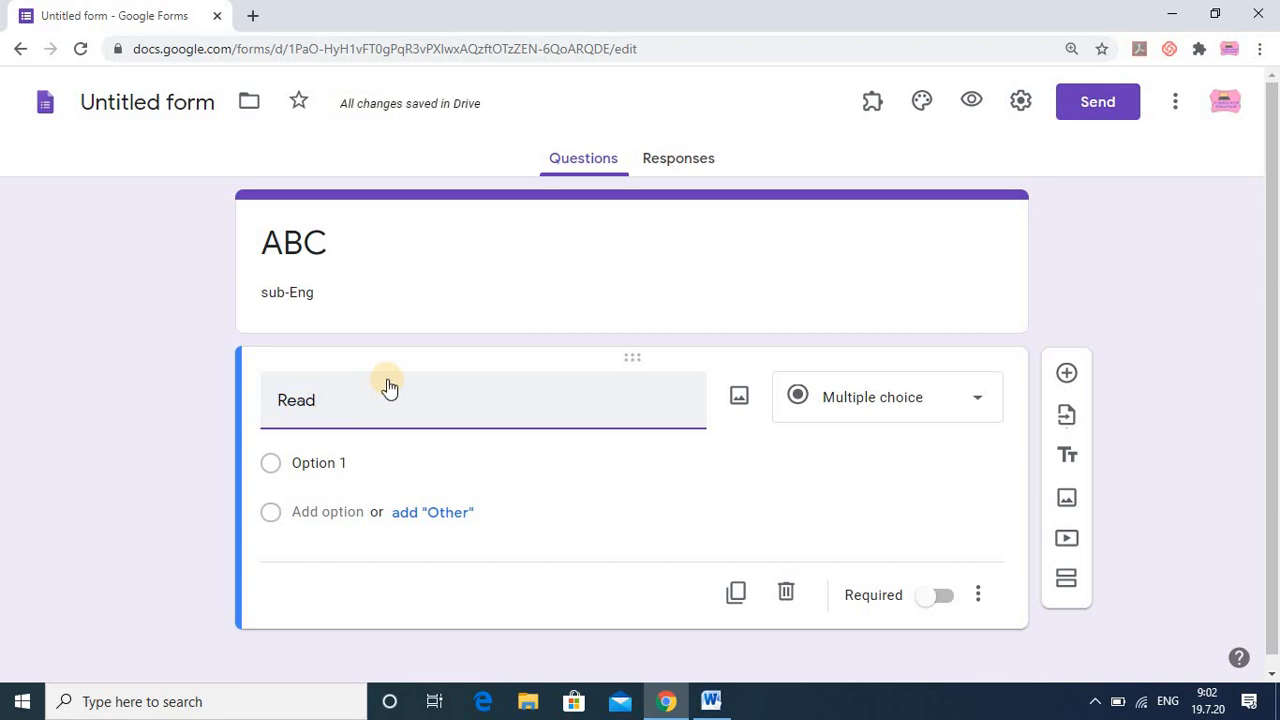
pyautogui.write('1.')
pyautogui.press('Right')
pyautogui.press('Right')
pyautogui.press('Right')
pyautogui.press('Right')
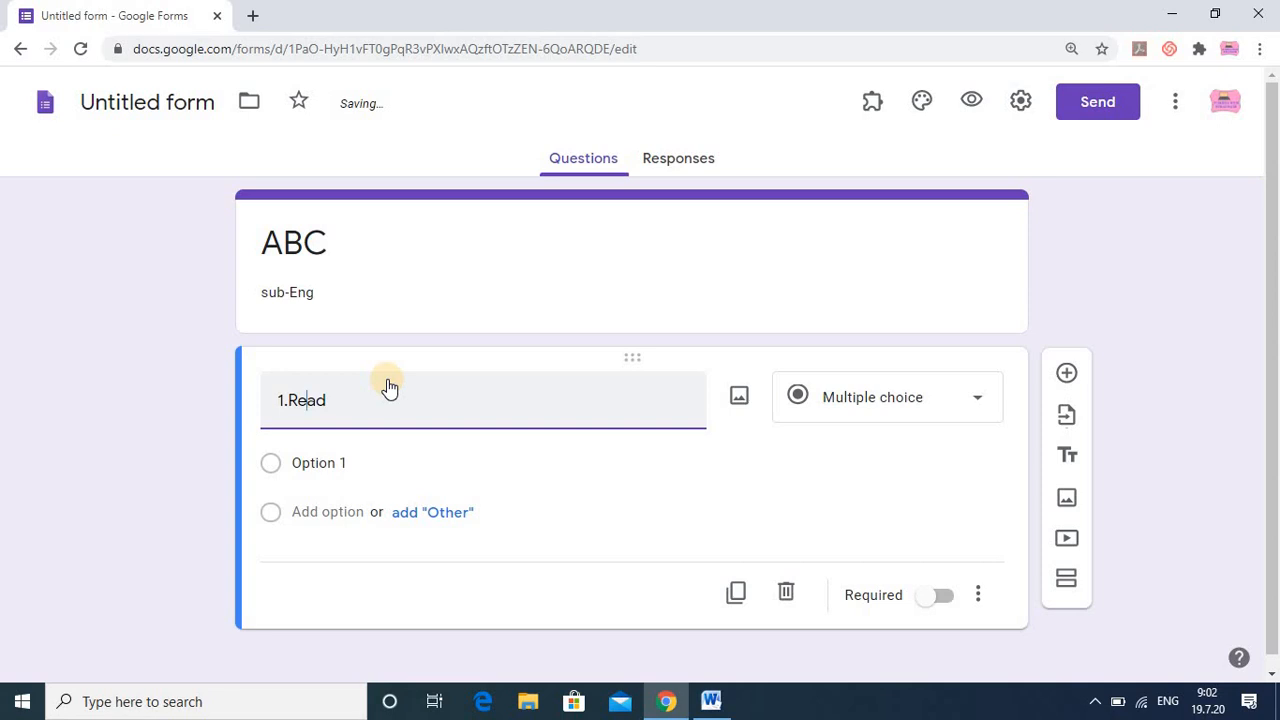
pyautogui.write('the followi')
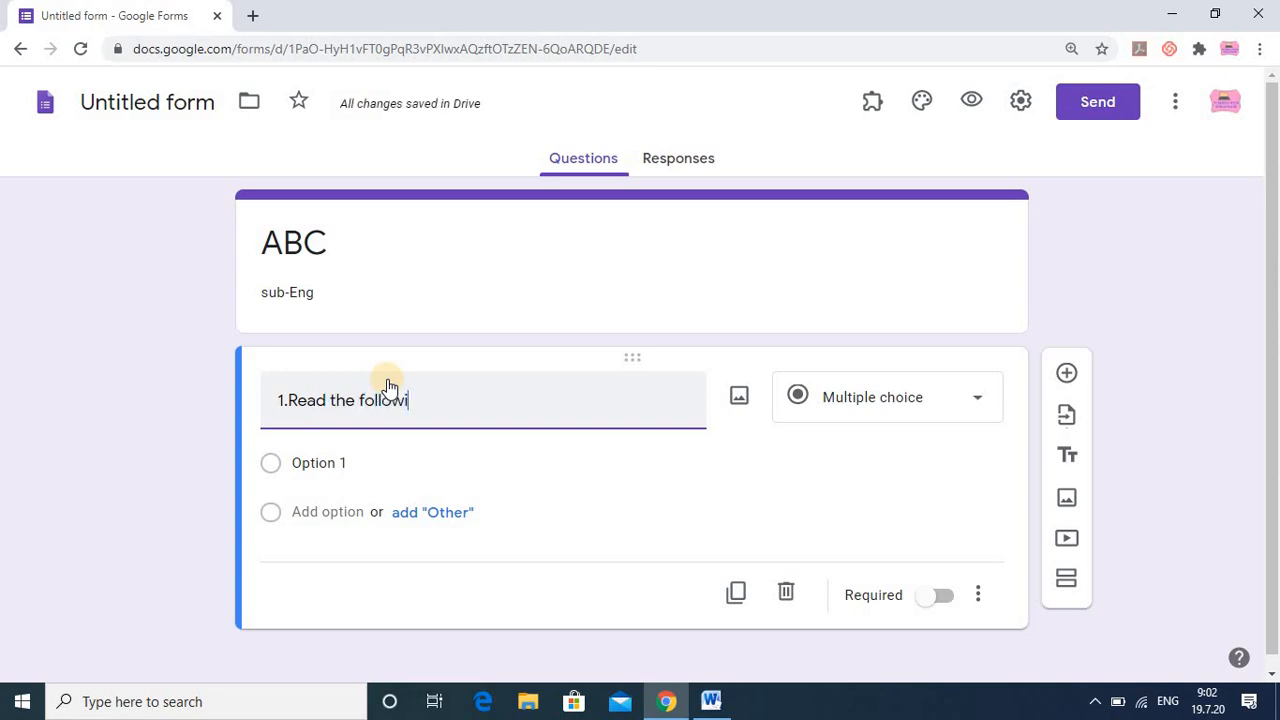
pyautogui.write('ng pas')
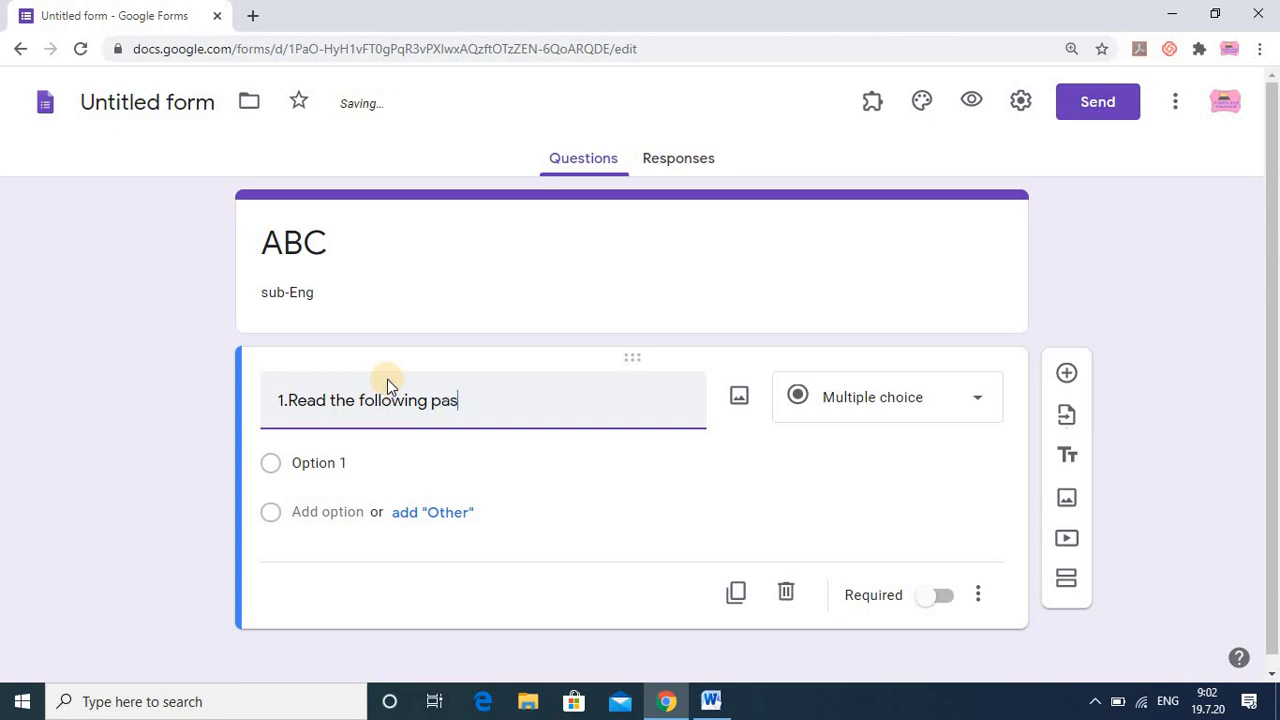
pyautogui.write('sage.')
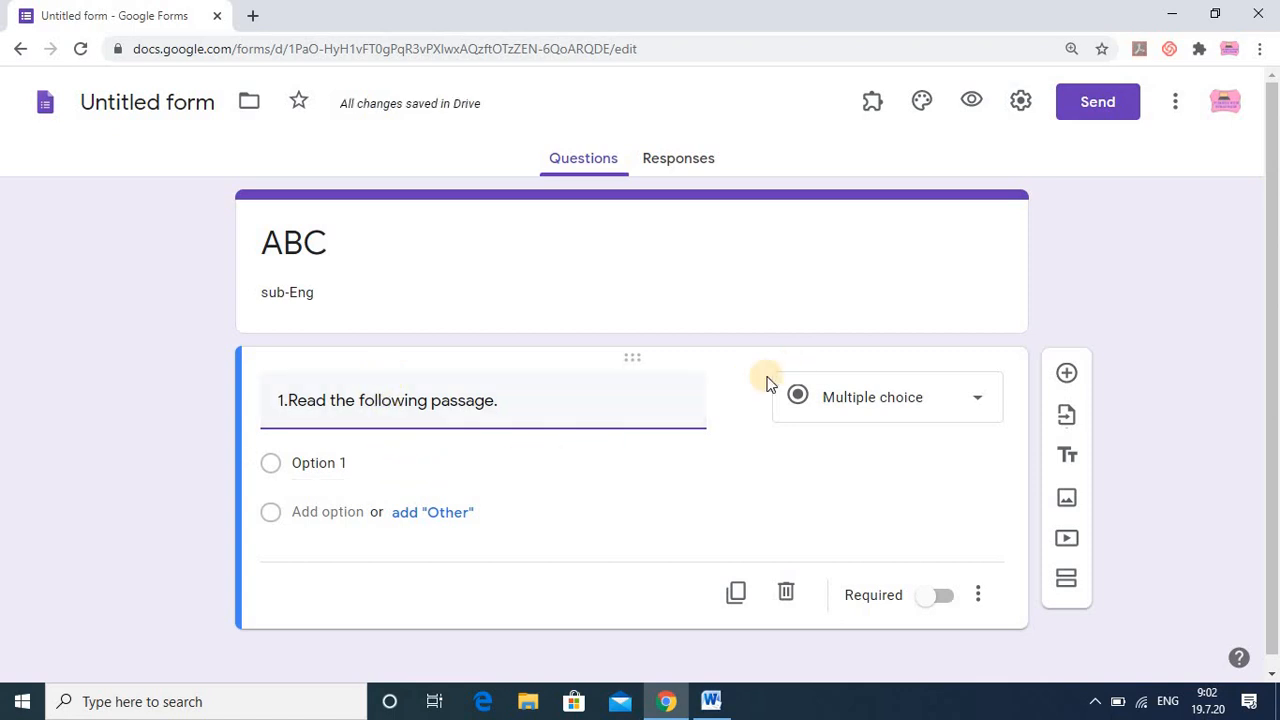
# - Examine the image sources available for the question, including Google Image Search and uploading a file from the computer
pyautogui.moveTo(742, 405)
pyautogui.click(740, 401)
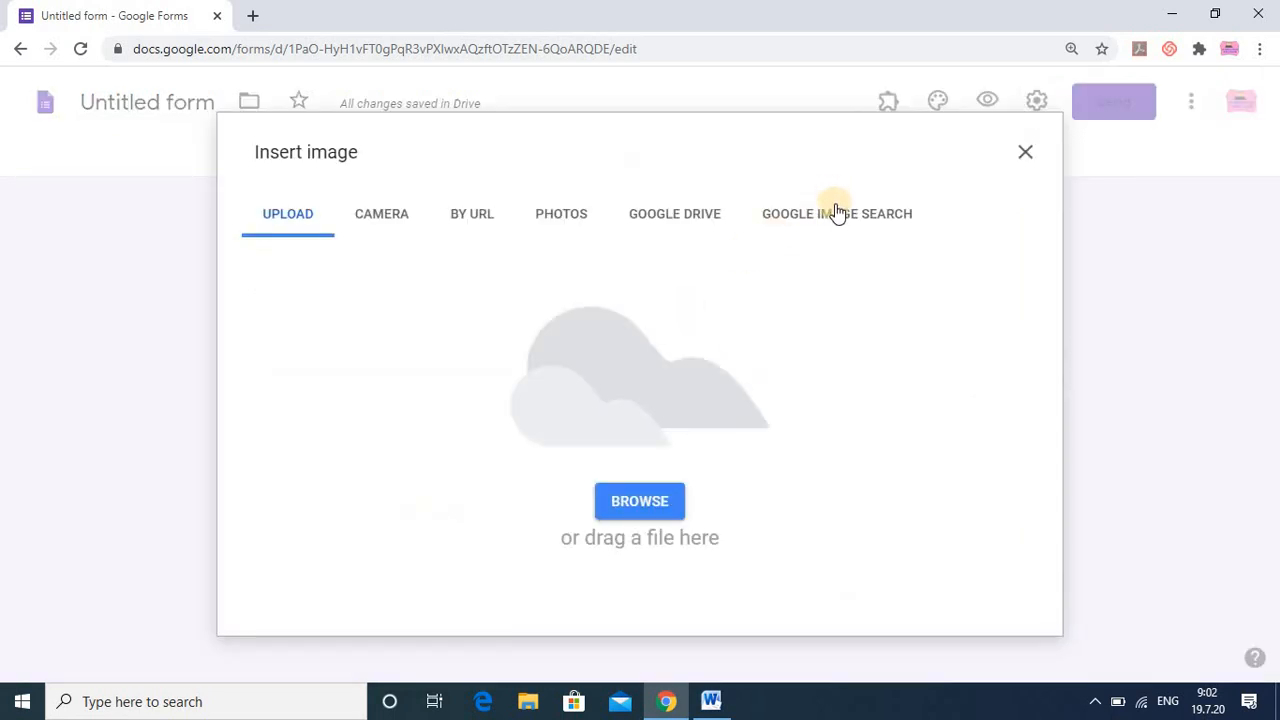
pyautogui.click(837, 216)
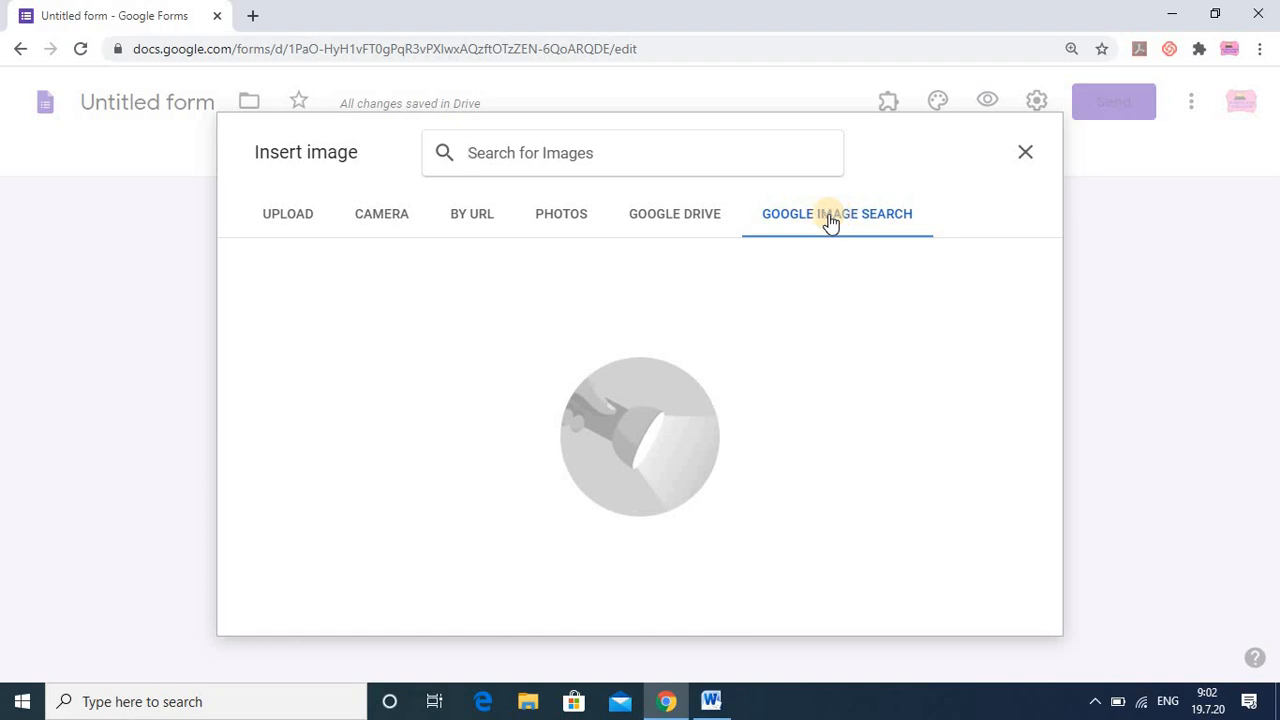
pyautogui.click(292, 220)
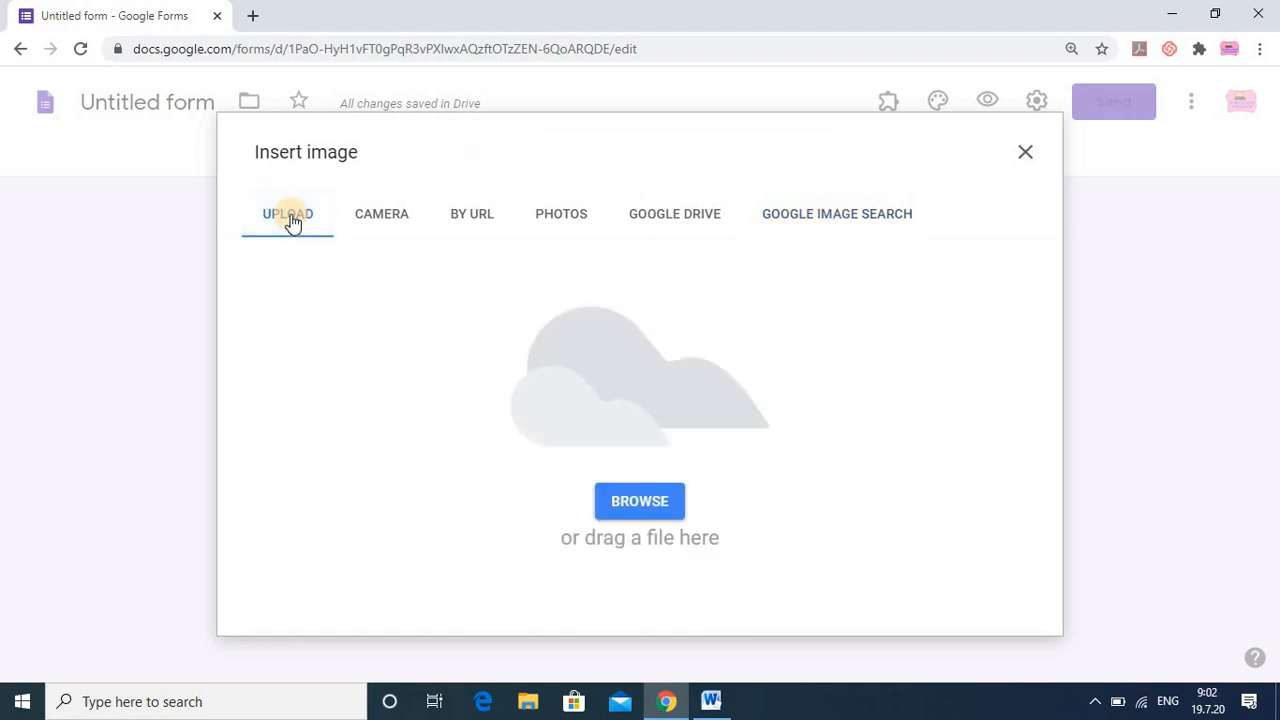
pyautogui.click(655, 512)
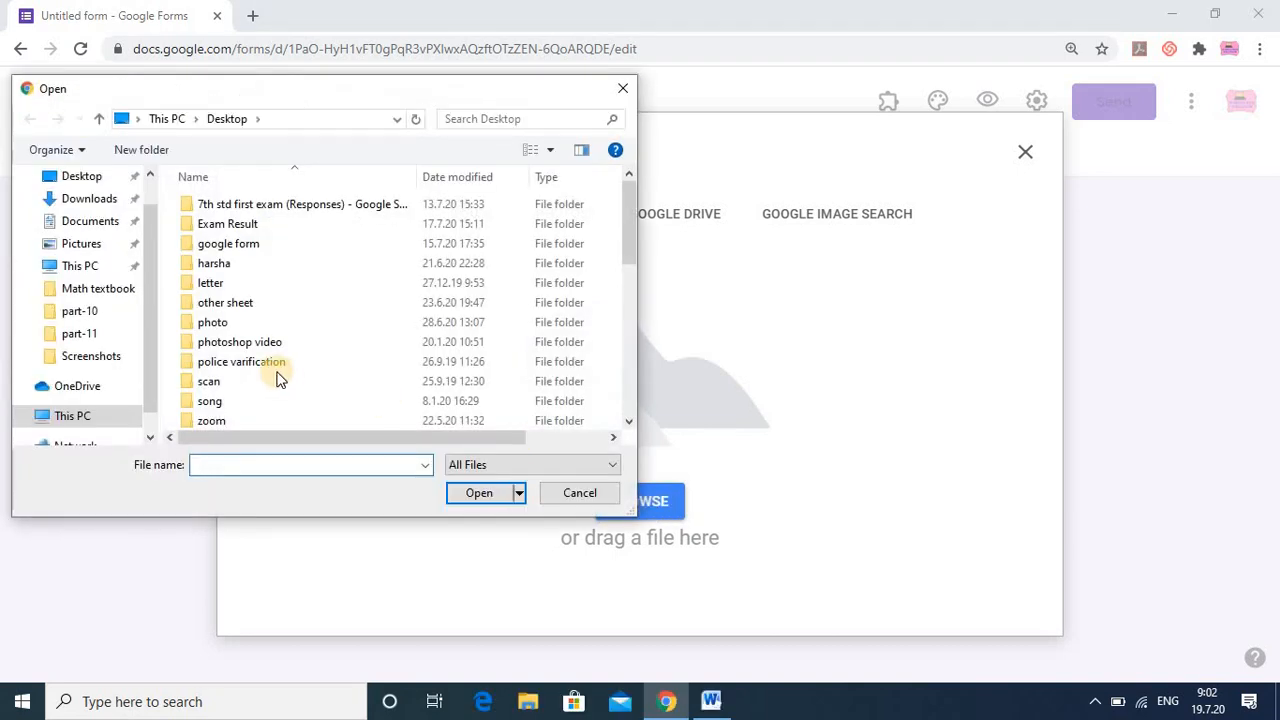
pyautogui.click(622, 88)
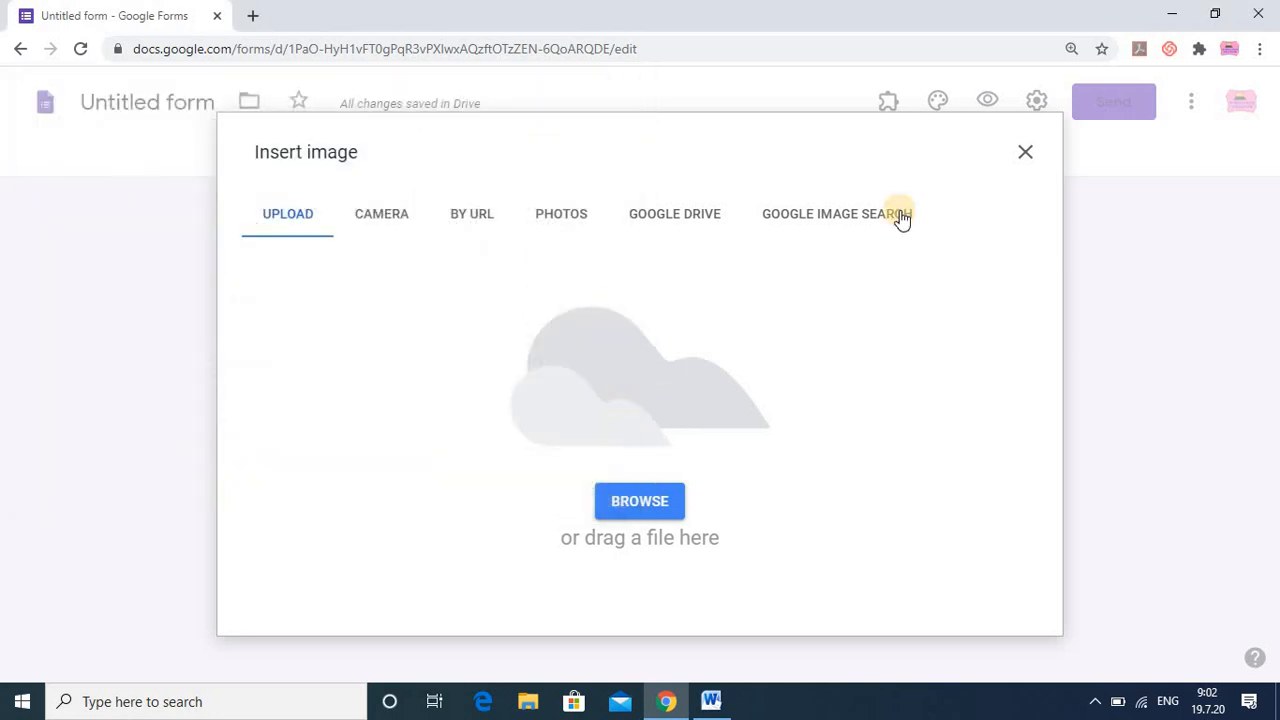
pyautogui.click(1026, 153)
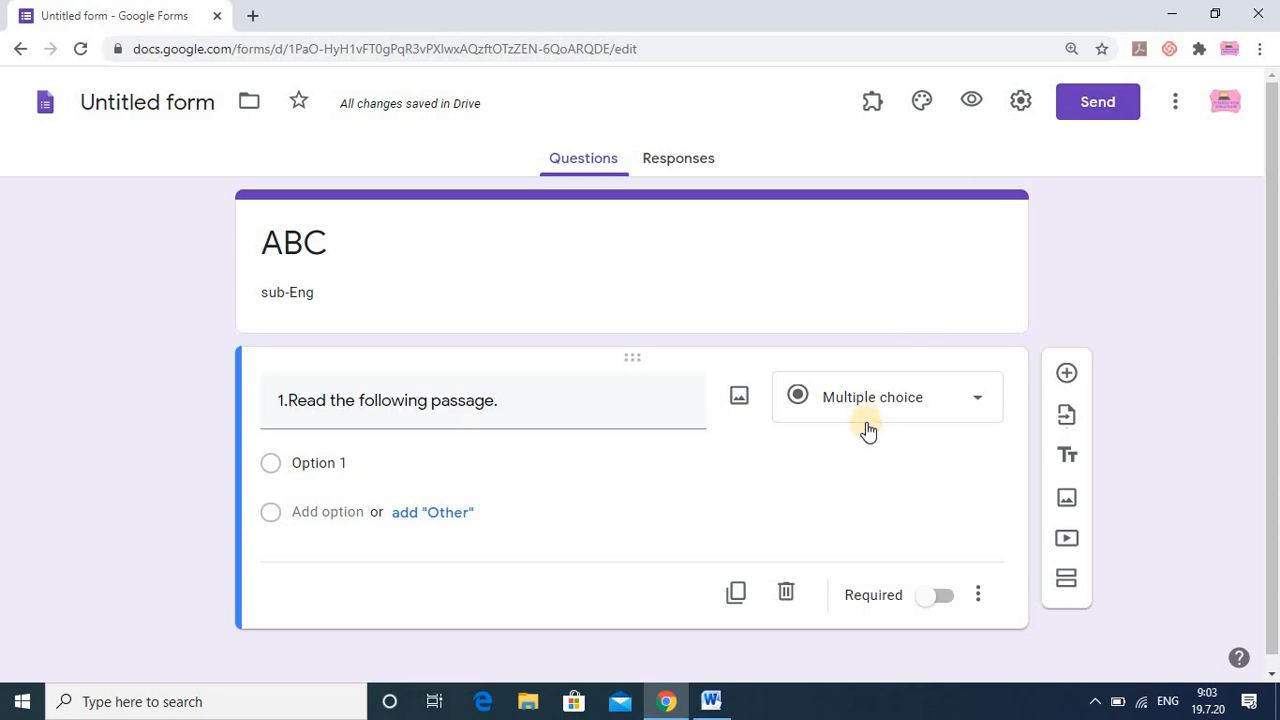
# - Switch to Word to capture the essay passage on screen, and paste the capture into a blank Paint canvas
pyautogui.click(712, 703)
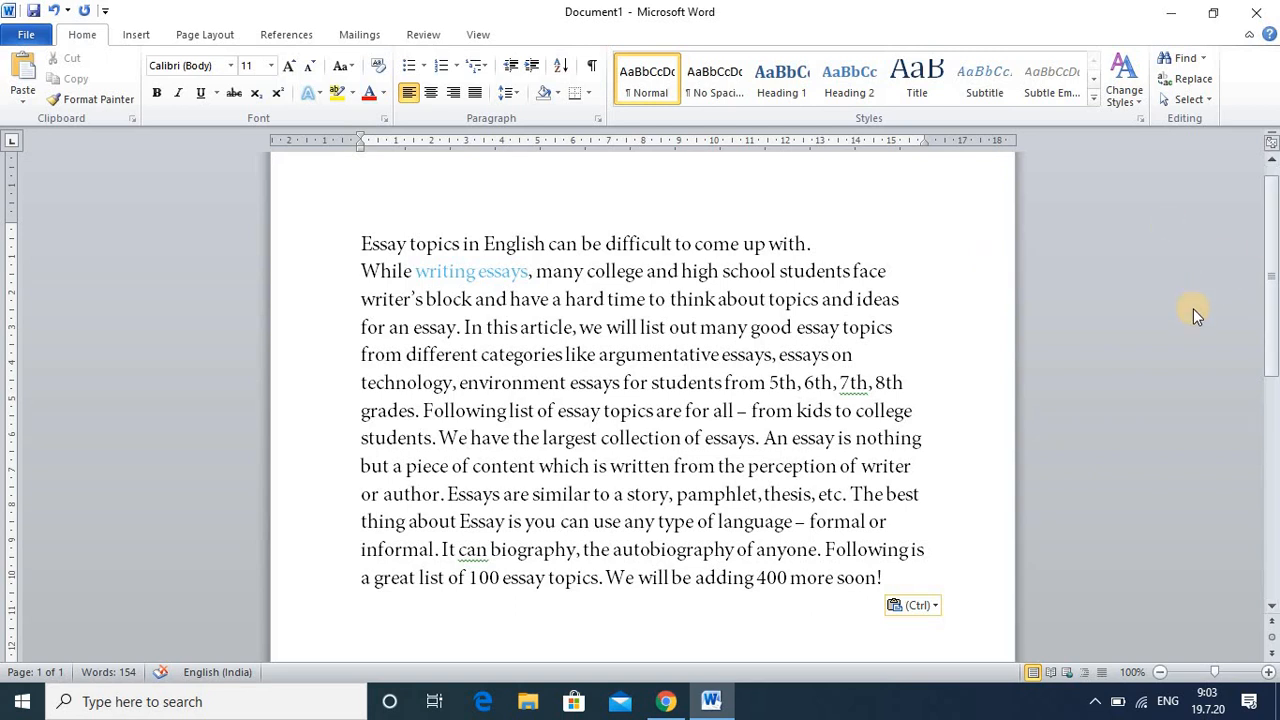
pyautogui.press('BackSpace')
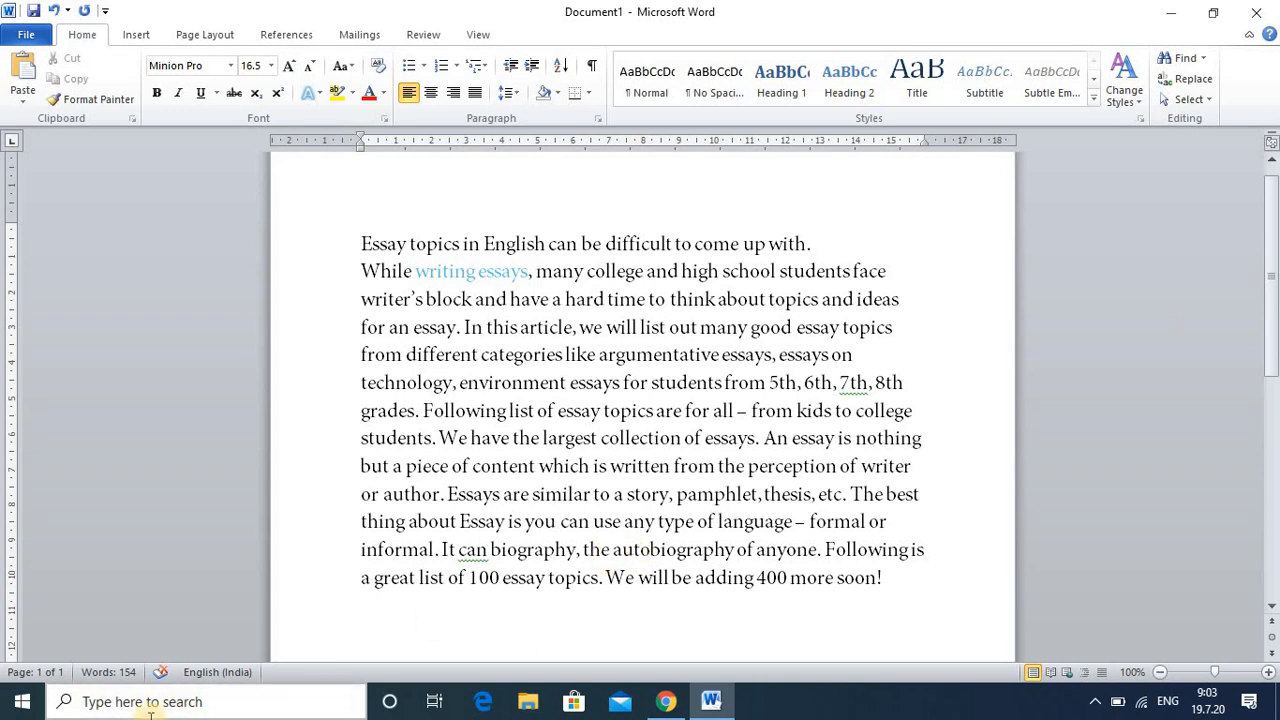
pyautogui.click(10, 706)
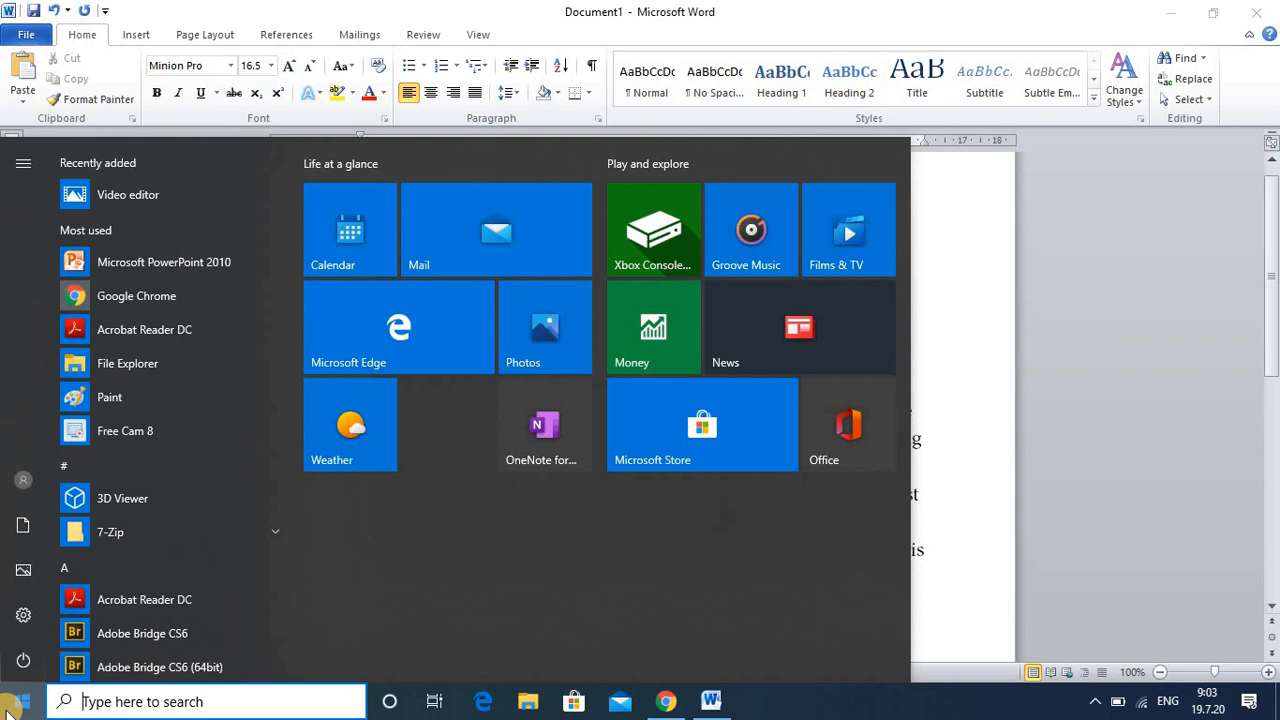
pyautogui.click(110, 398)
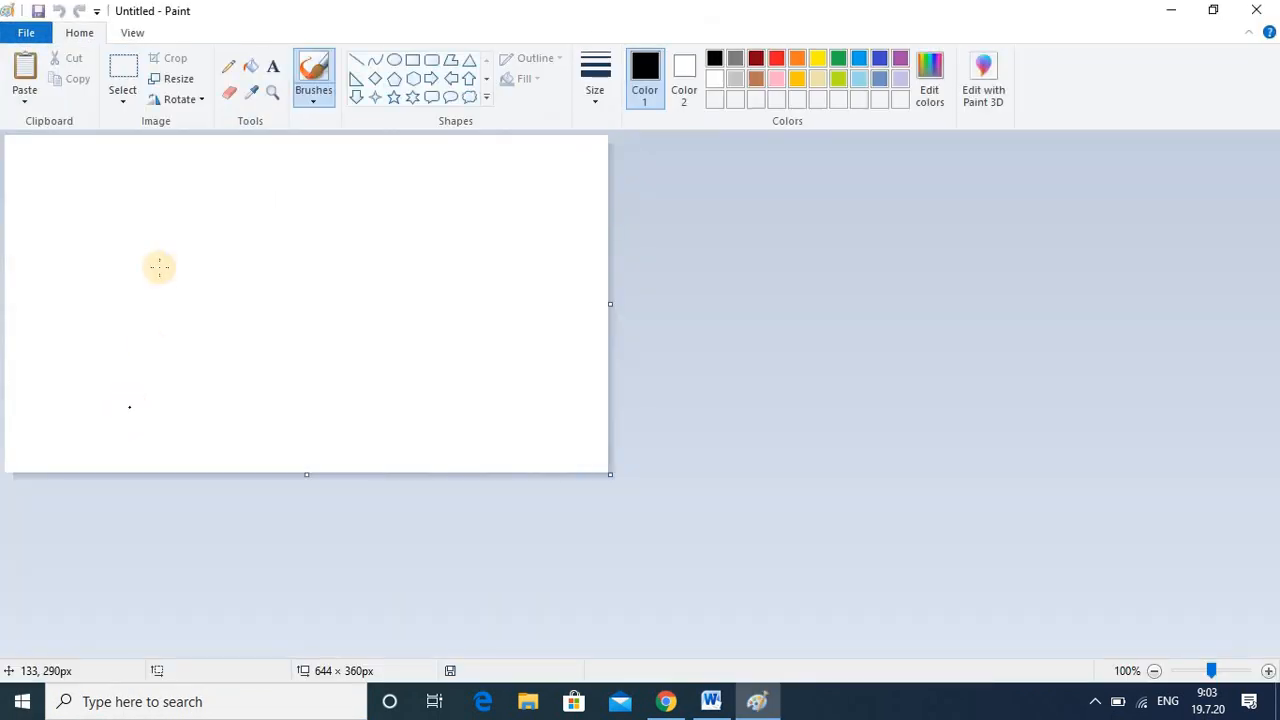
pyautogui.click(125, 324)
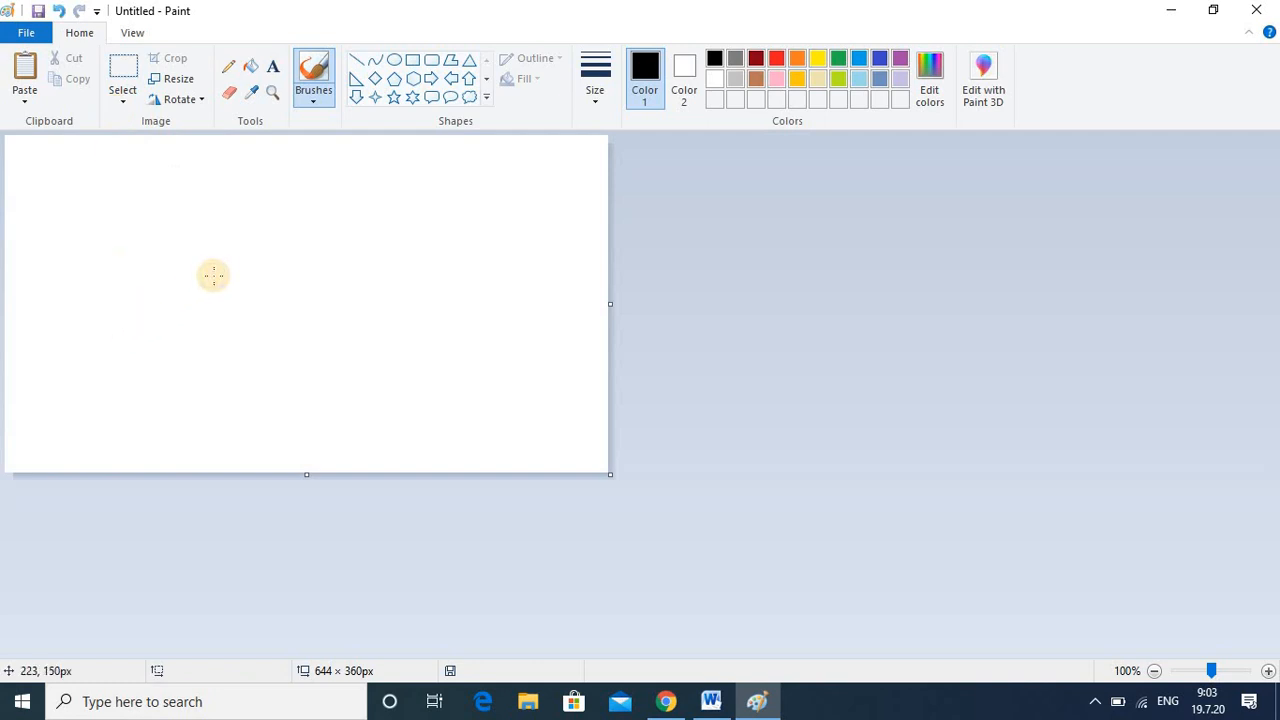
pyautogui.hotkey('ctrl', 'v')
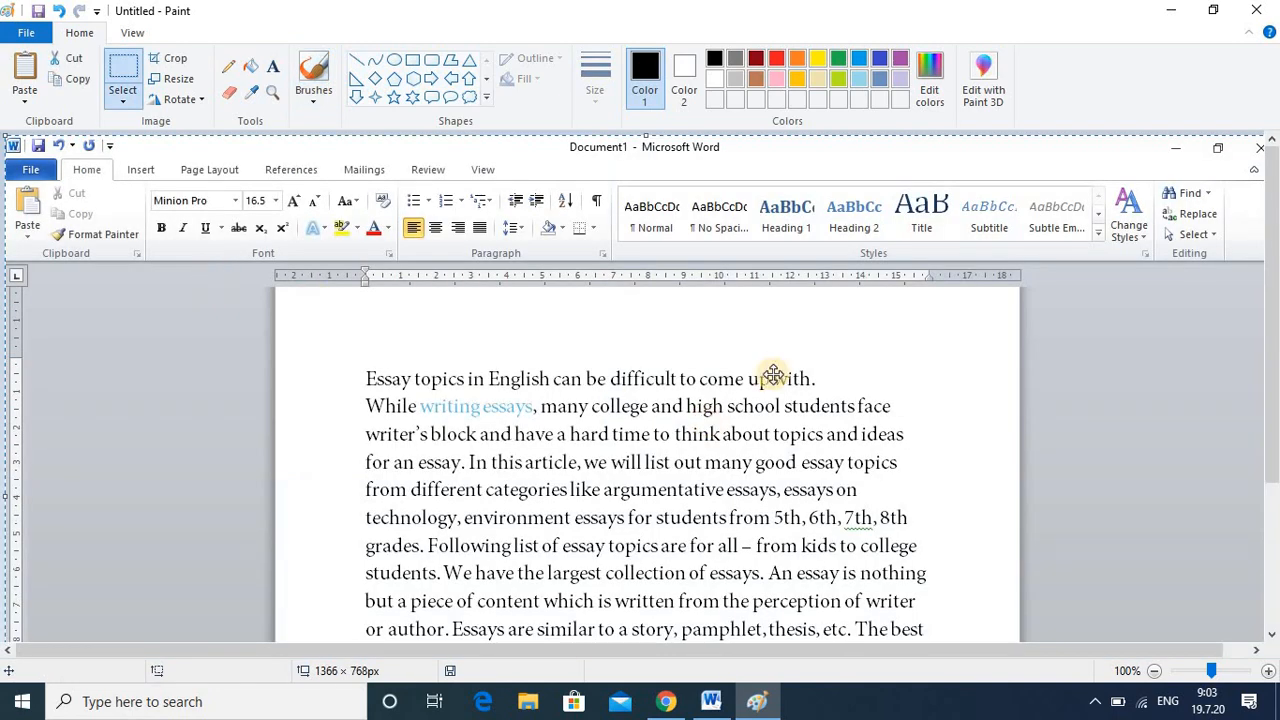
# - Reposition the pasted capture and crop it to the essay passage, about 641 × 428 px
pyautogui.moveTo(835, 339)
pyautogui.mouseDown()
pyautogui.moveTo(686, 157)
pyautogui.moveTo(695, 201)
pyautogui.mouseUp()
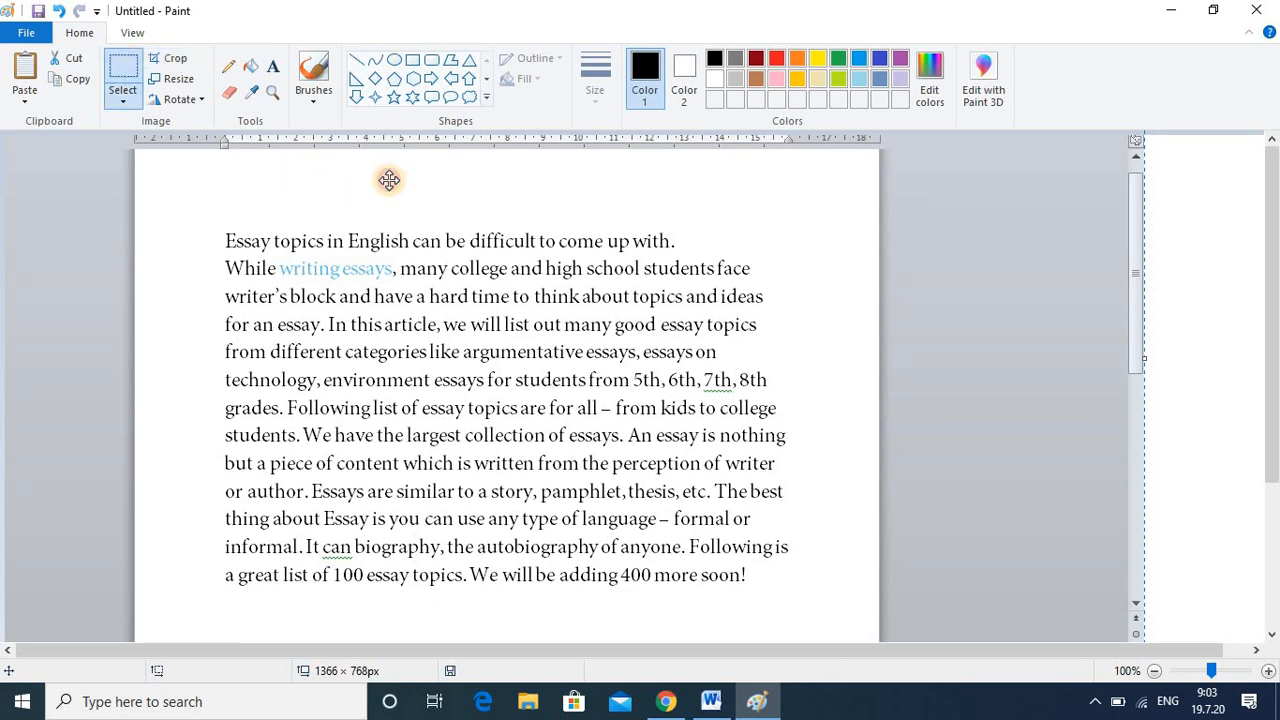
pyautogui.moveTo(386, 180)
pyautogui.mouseDown()
pyautogui.moveTo(334, 131)
pyautogui.moveTo(378, 153)
pyautogui.mouseUp()
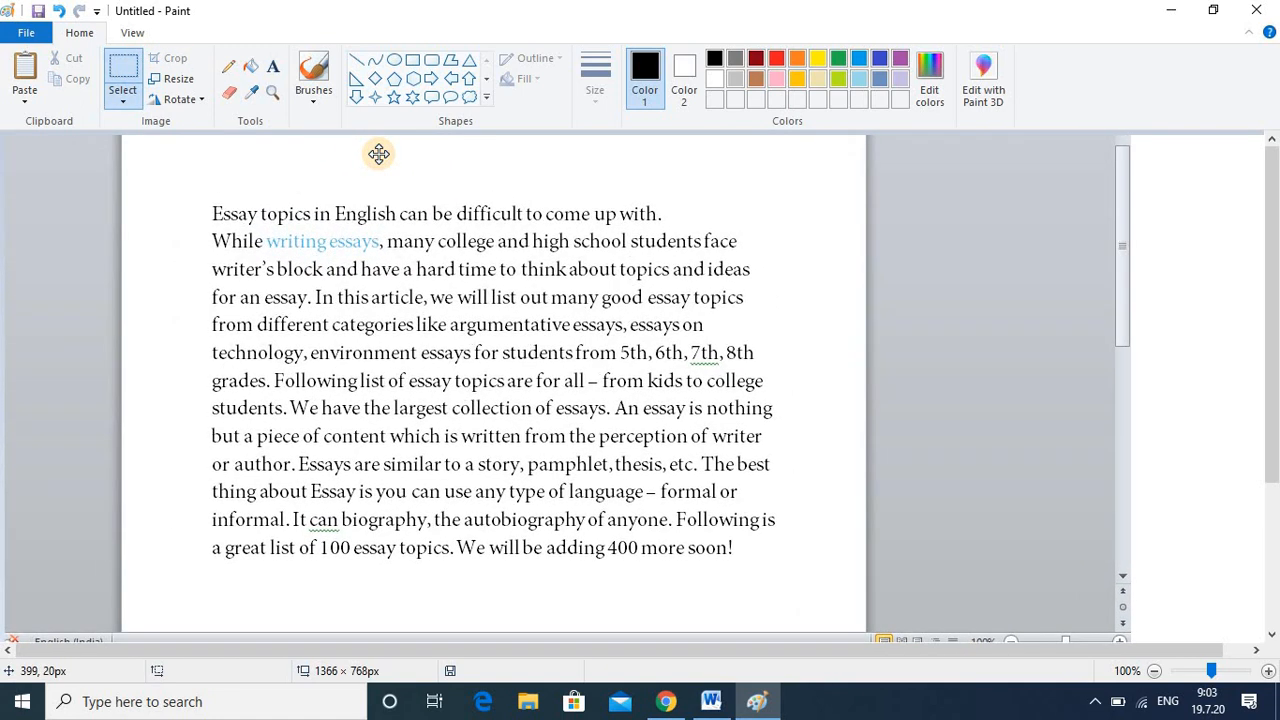
pyautogui.click(123, 72)
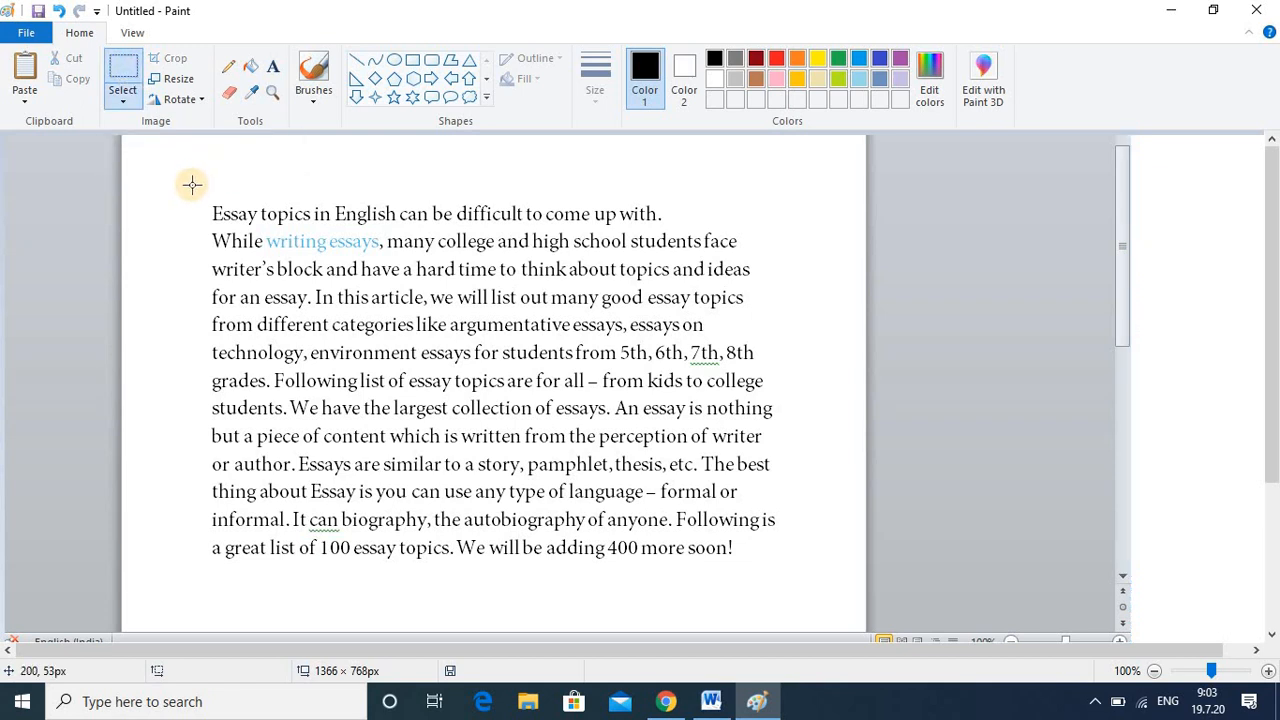
pyautogui.moveTo(191, 184); pyautogui.dragTo(786, 583)
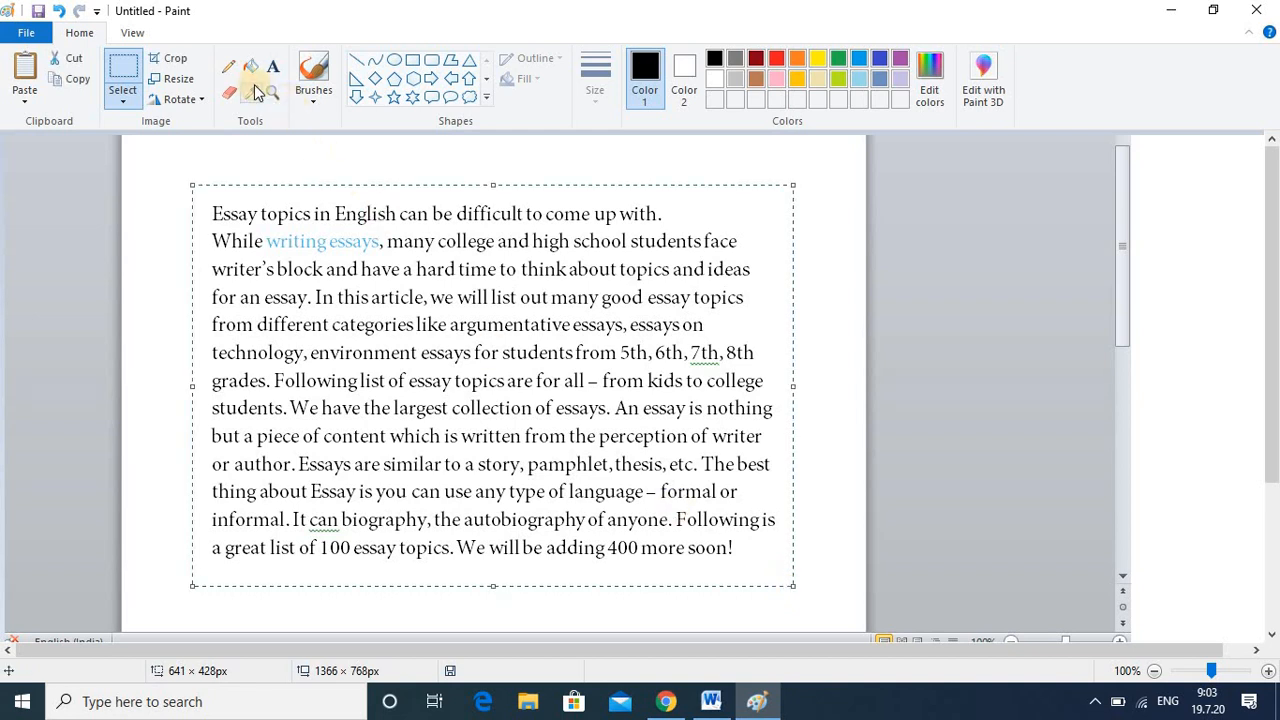
pyautogui.click(172, 62)
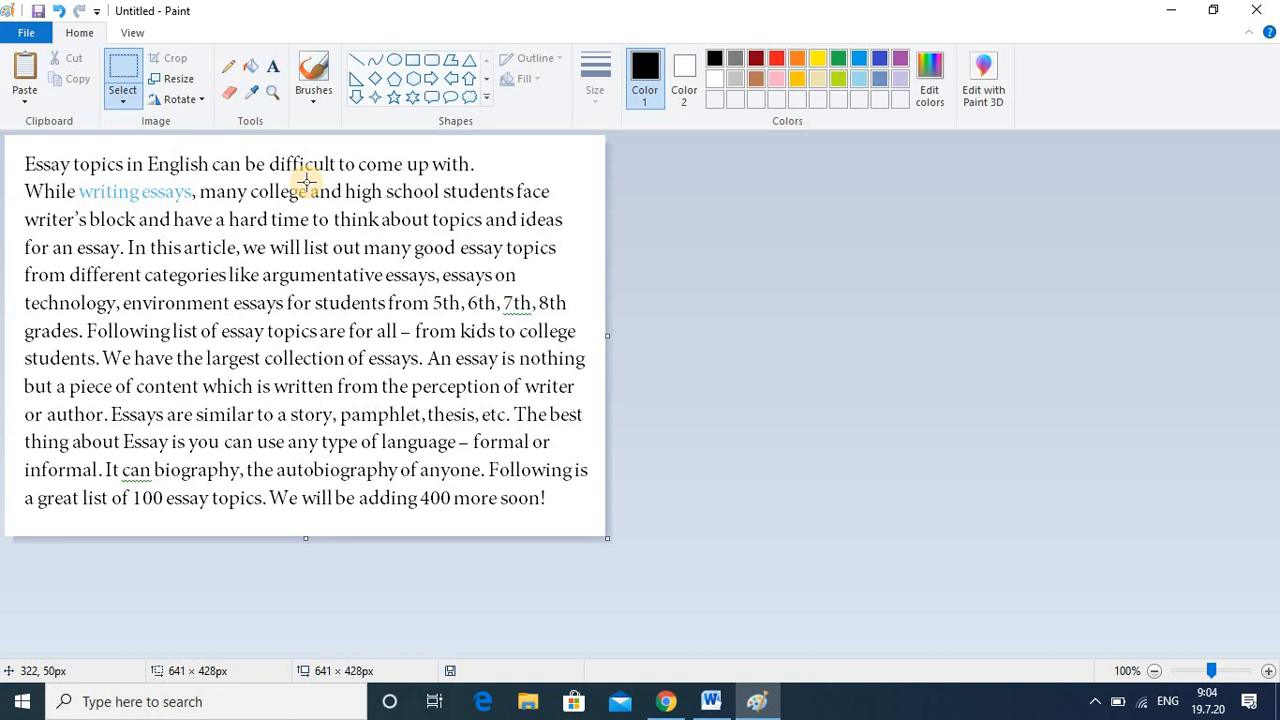
# - Set the passage image's resize to work in pixels, with a vertical size of 300
pyautogui.click(181, 88)
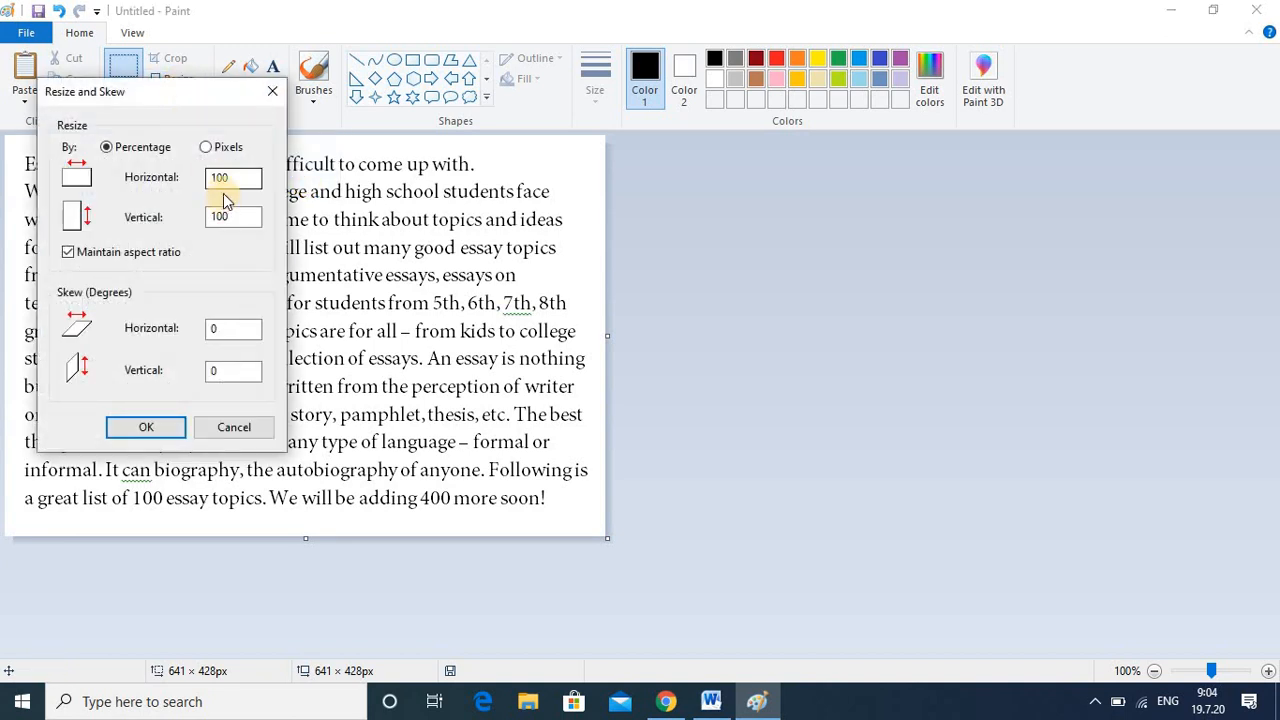
pyautogui.click(207, 148)
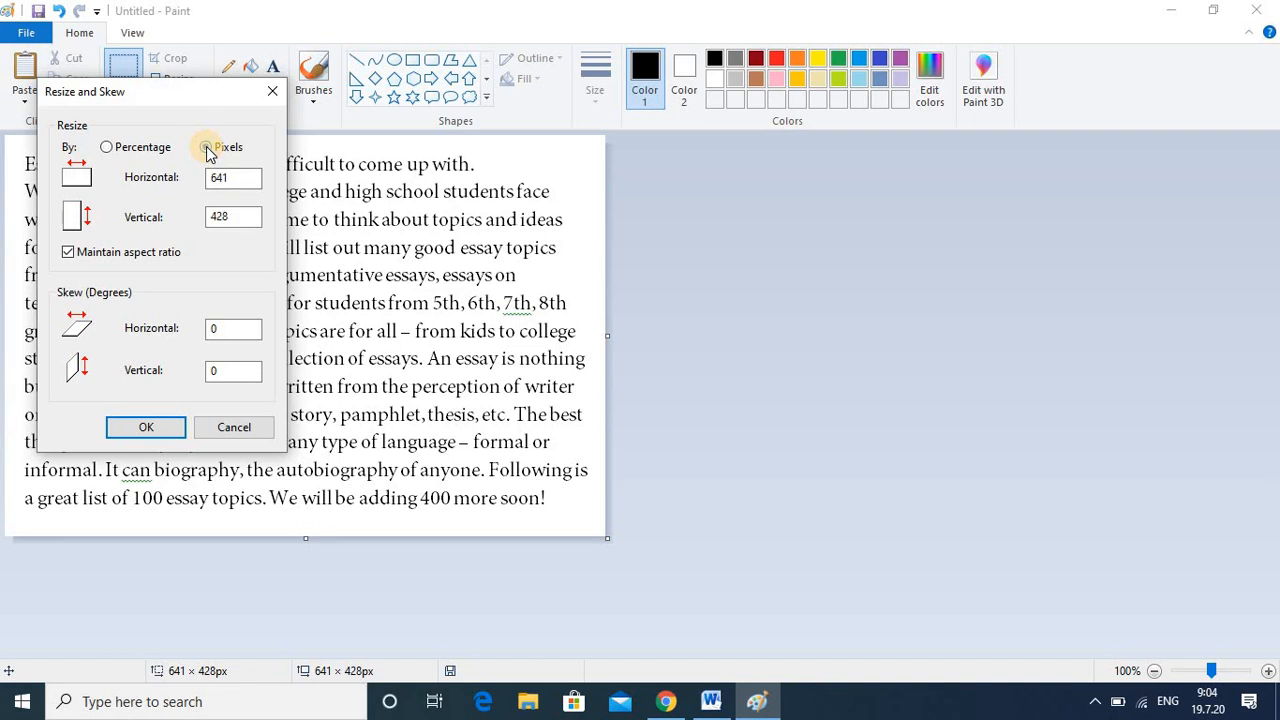
pyautogui.moveTo(200, 91); pyautogui.dragTo(764, 162)
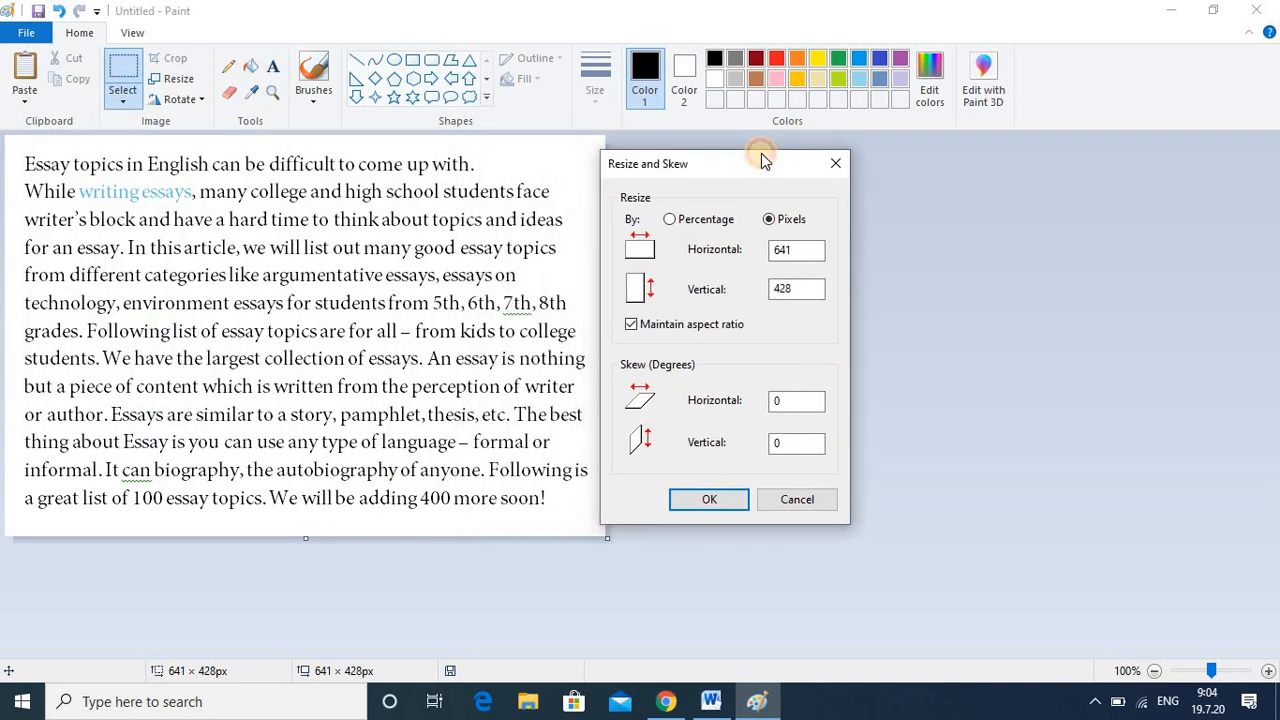
pyautogui.click(790, 288)
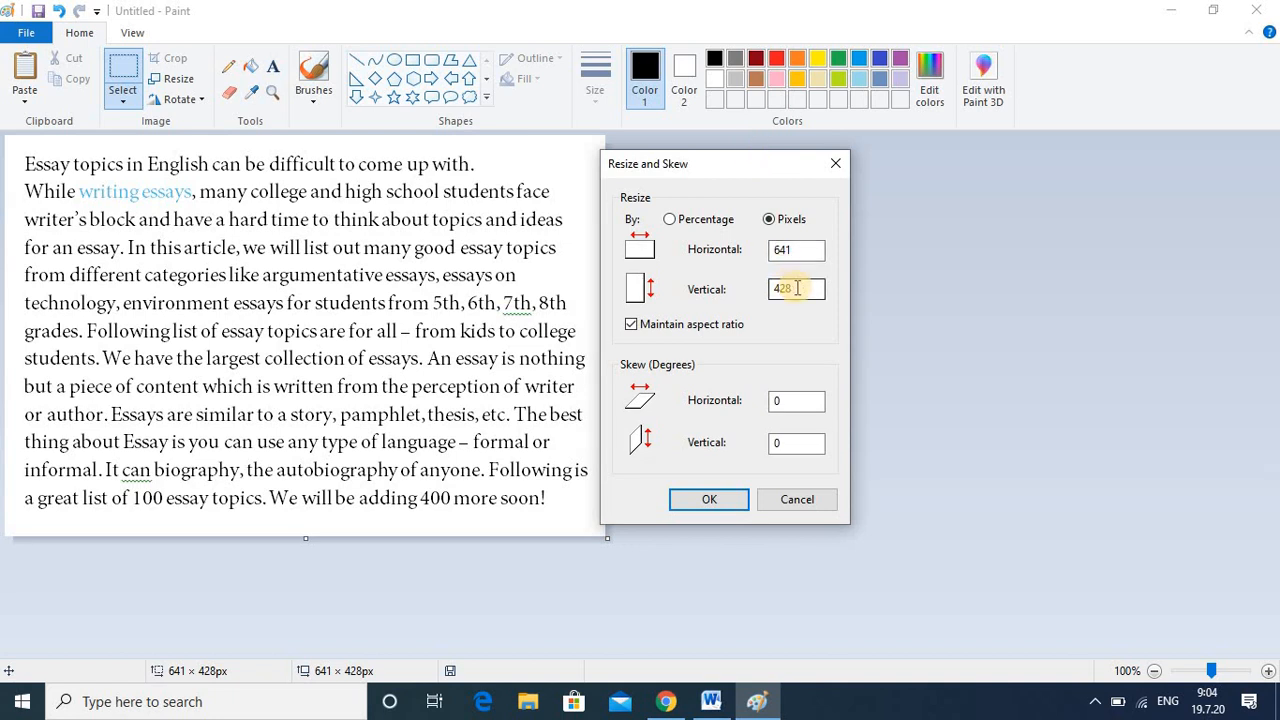
pyautogui.moveTo(797, 288); pyautogui.dragTo(697, 287)
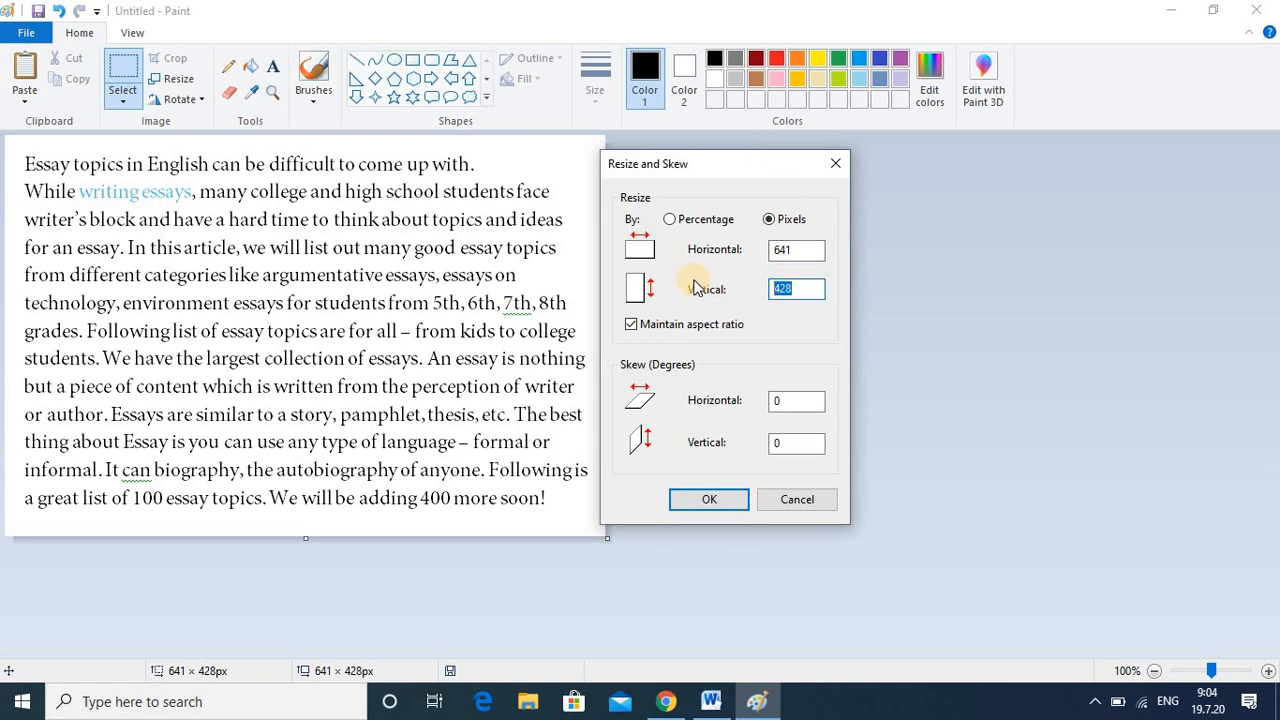
pyautogui.write('300')
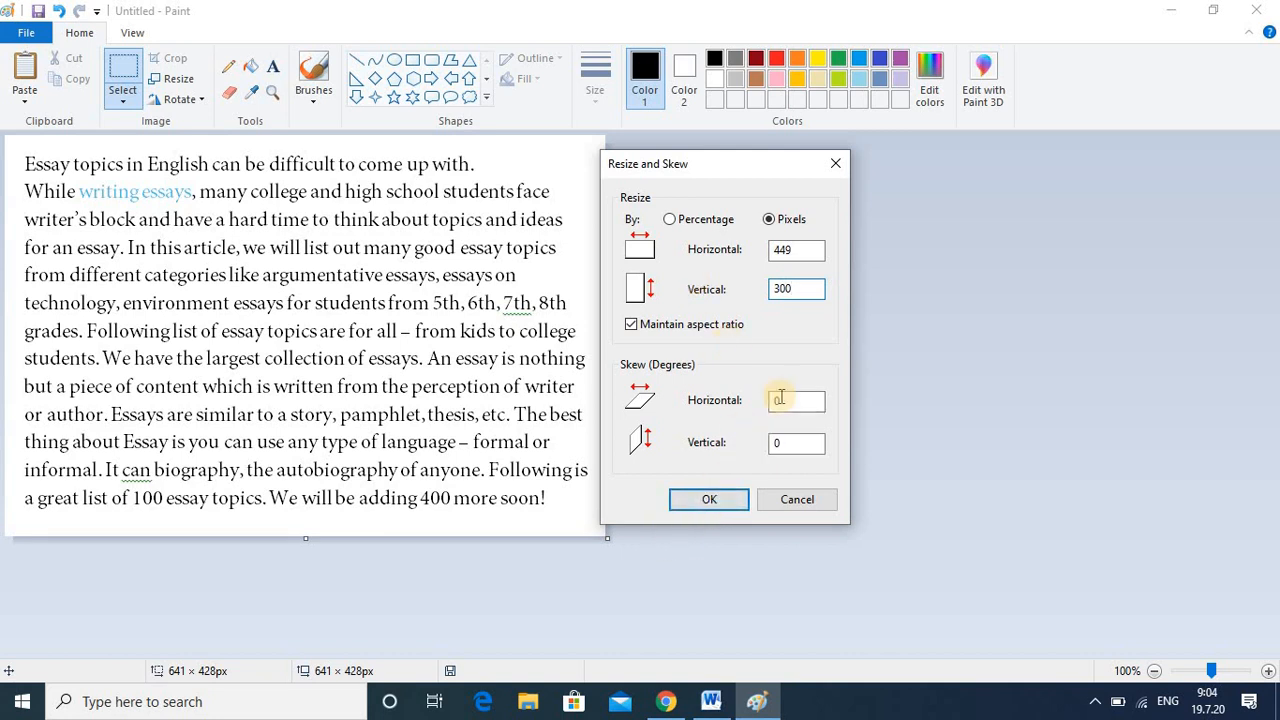
# - Turn off the locked aspect ratio, set the horizontal size to 400 pixels and apply the resize
pyautogui.doubleClick(785, 251)
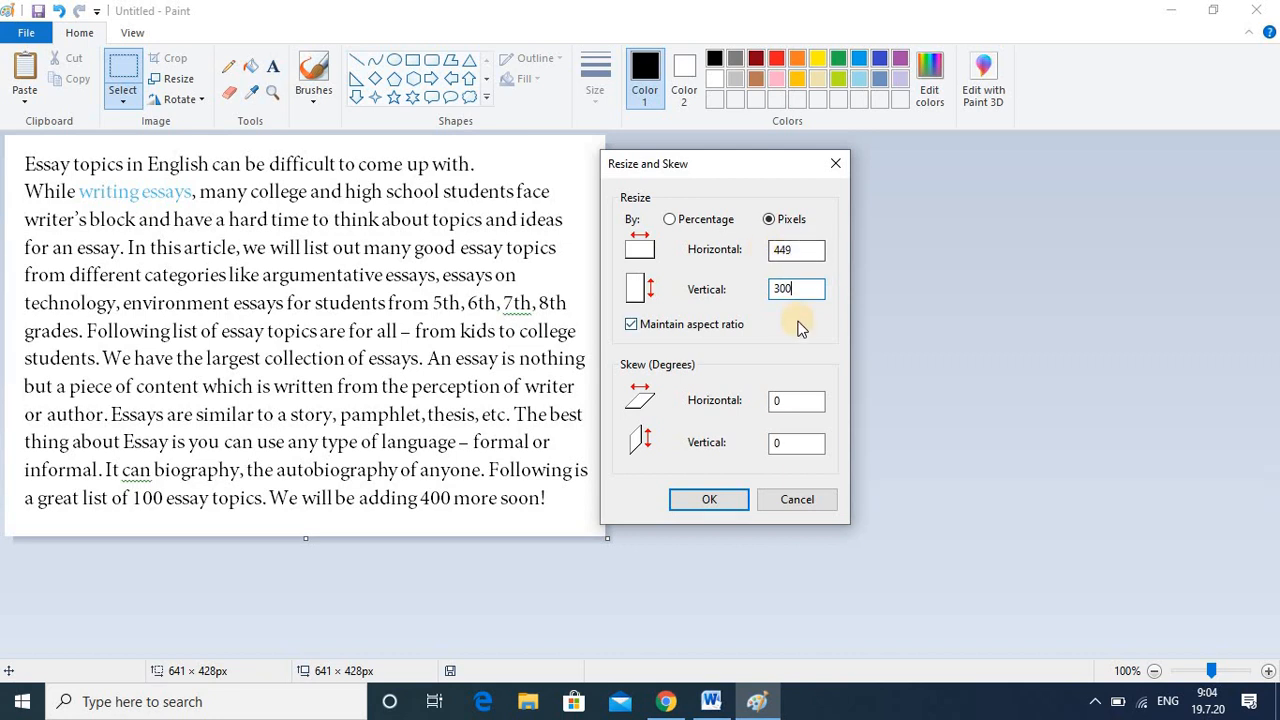
pyautogui.click(631, 325)
pyautogui.click(631, 325)
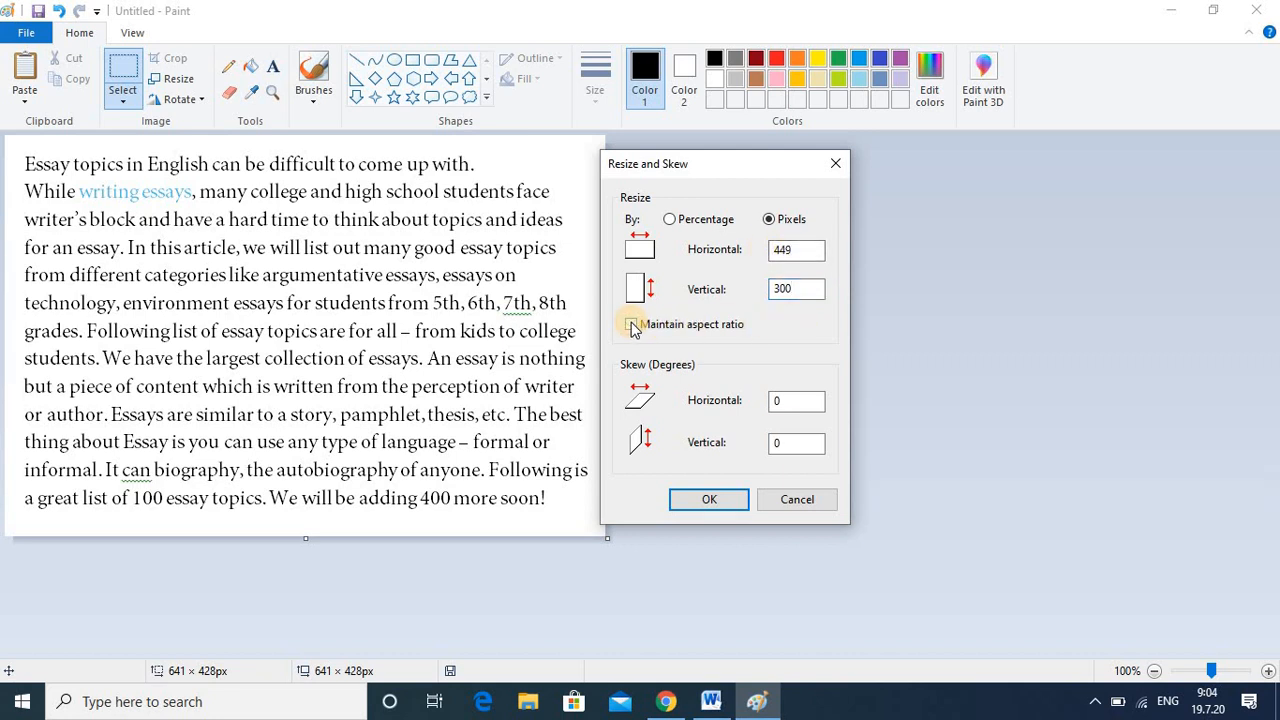
pyautogui.click(814, 287)
pyautogui.click(794, 249)
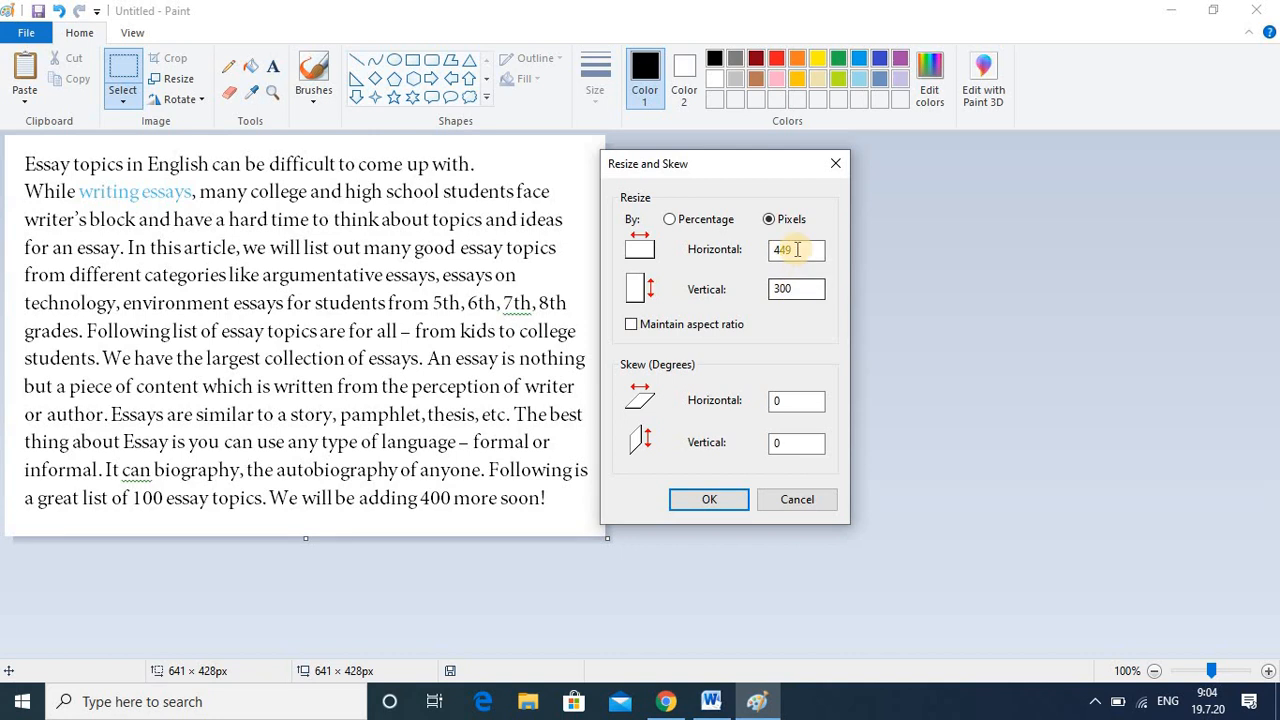
pyautogui.doubleClick(796, 249)
pyautogui.click(712, 502)
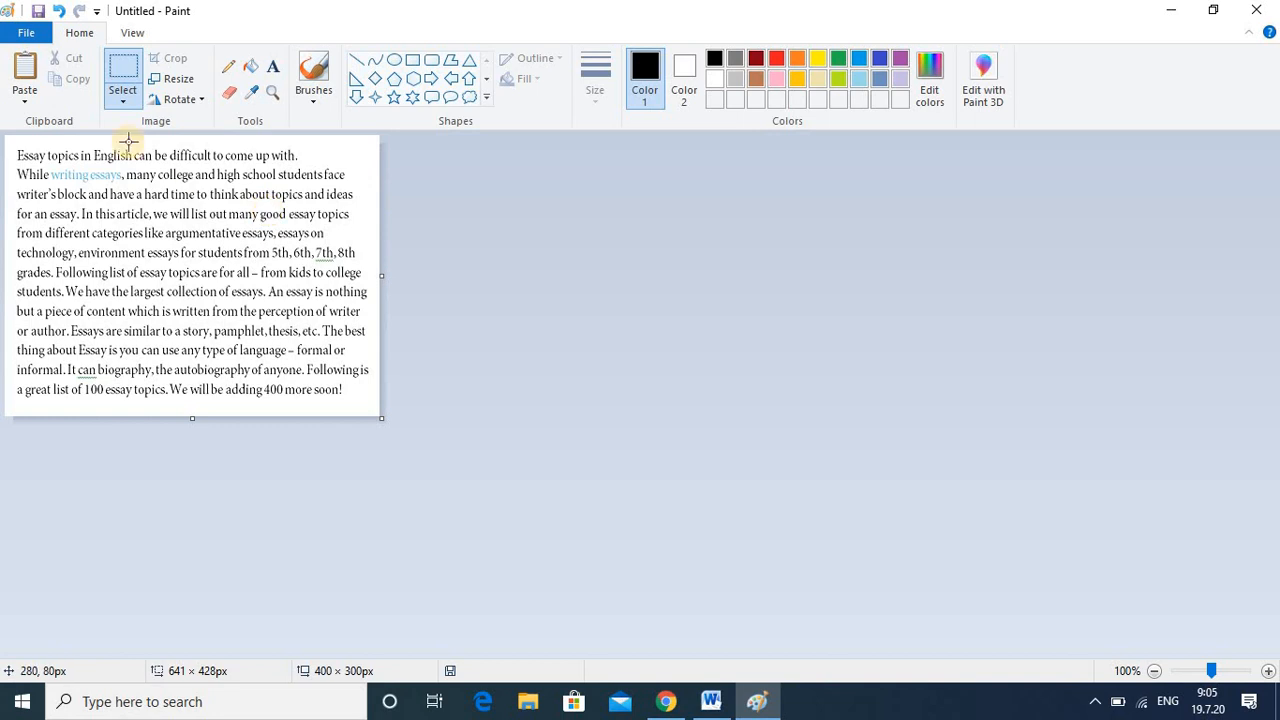
# - Save the resized passage image to the Desktop as a PNG named "abc", replacing the existing file
pyautogui.click(34, 32)
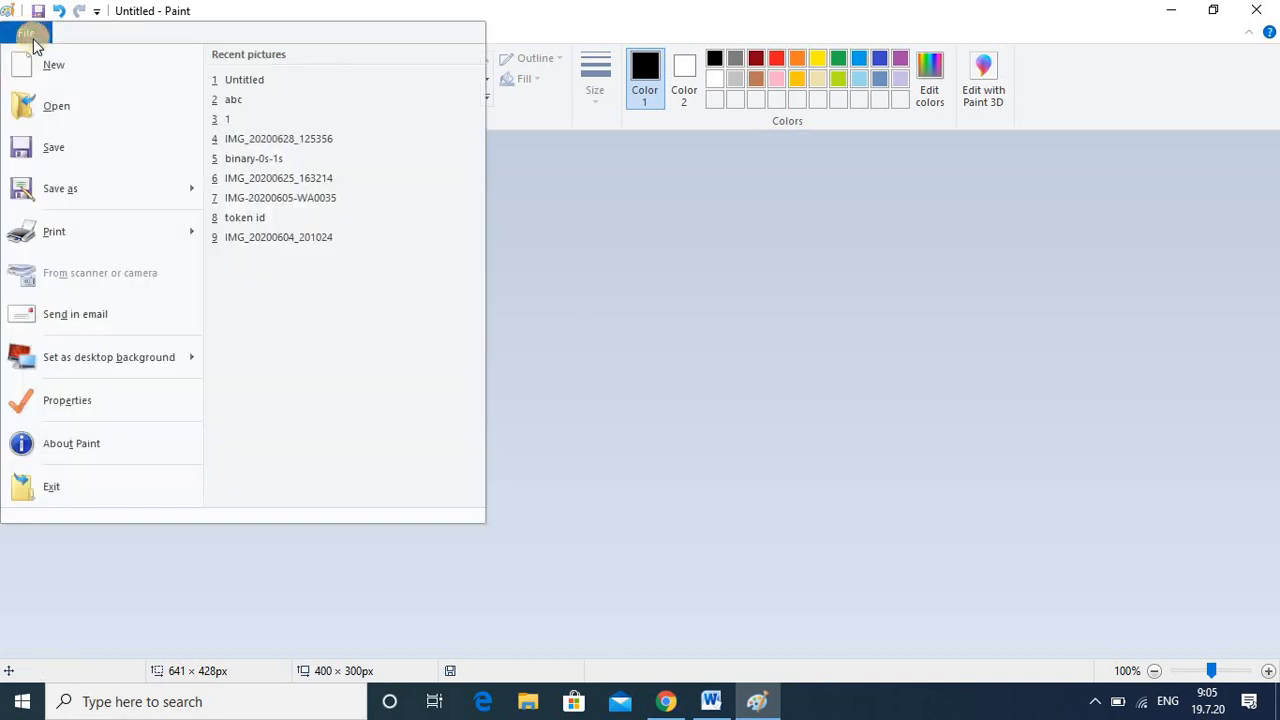
pyautogui.click(80, 190)
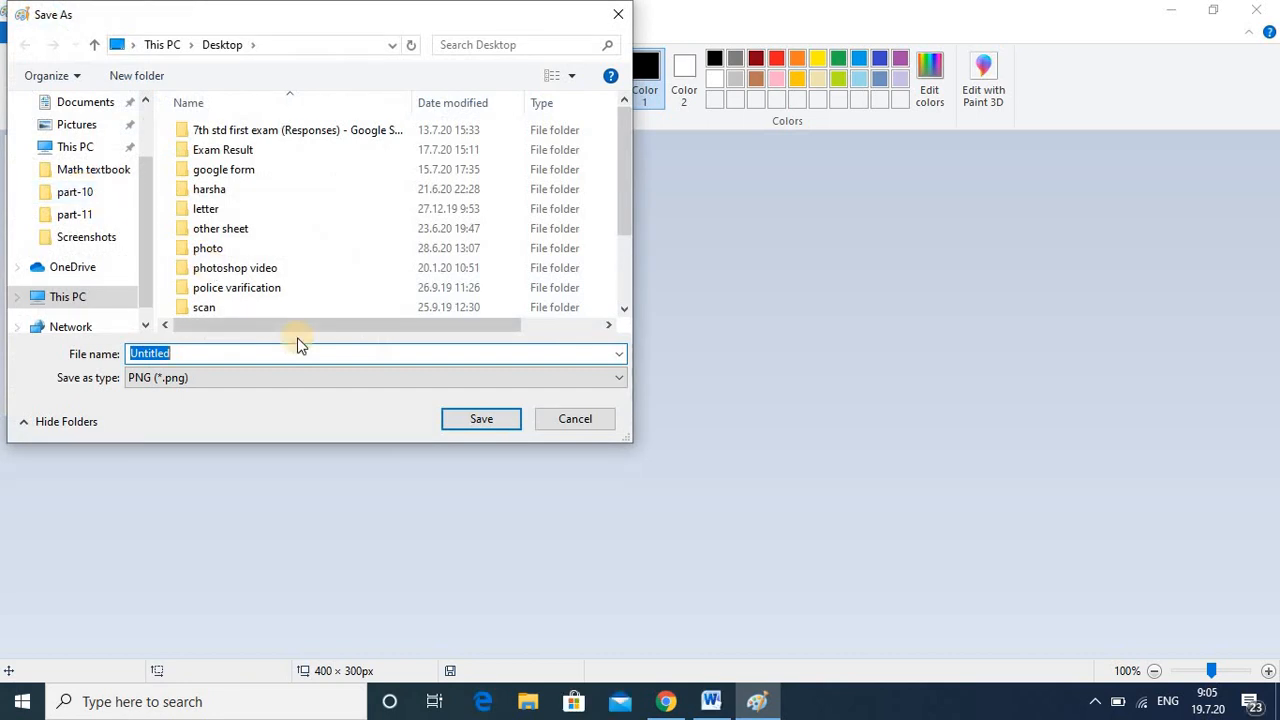
pyautogui.write('abc')
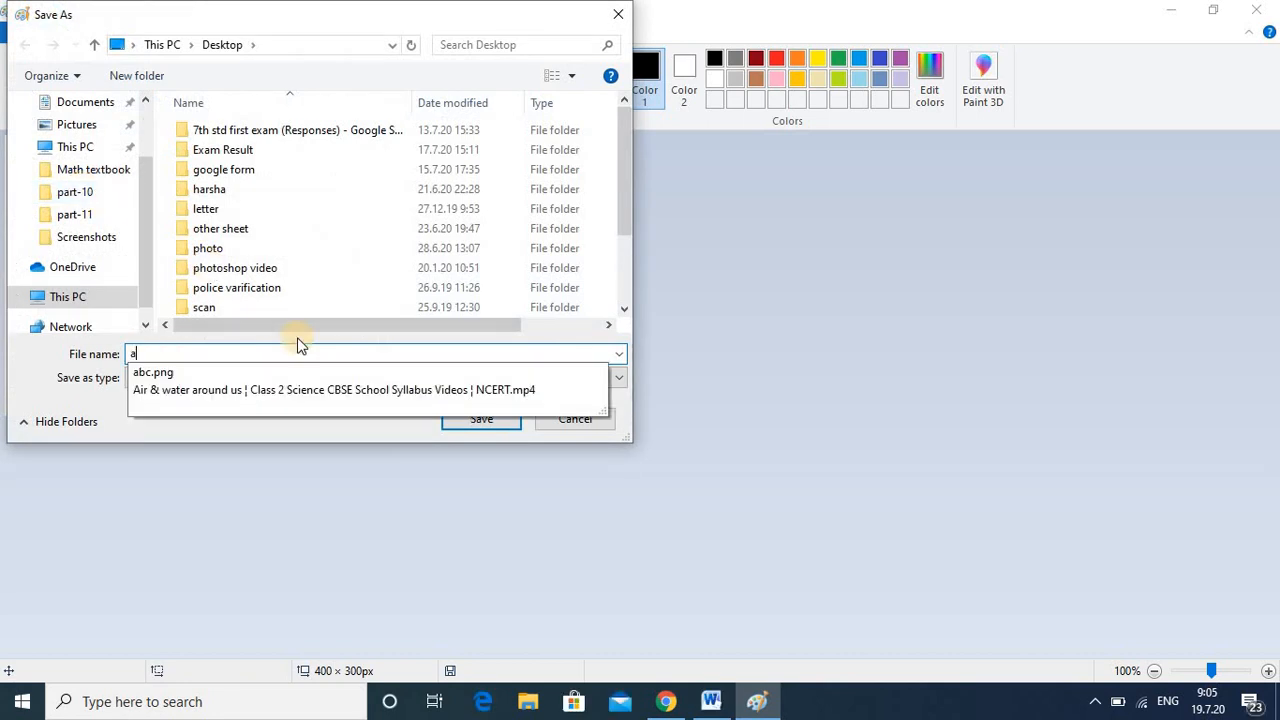
pyautogui.click(495, 418)
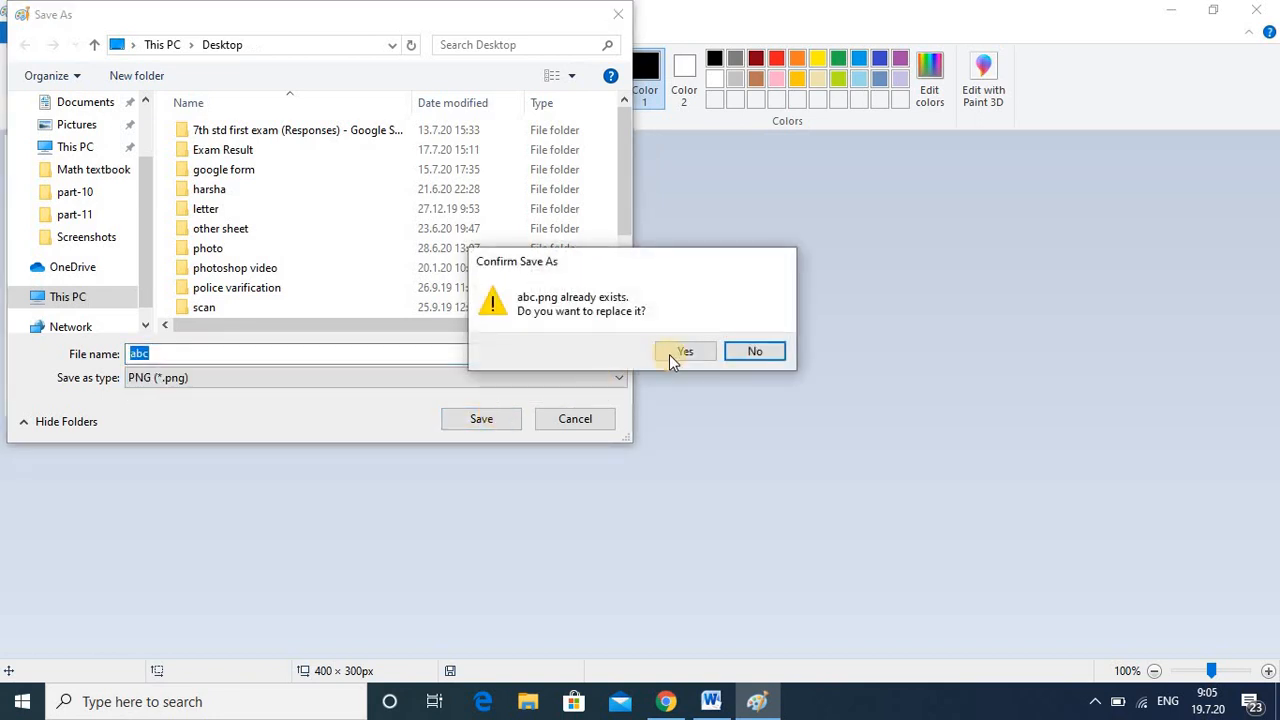
pyautogui.click(685, 346)
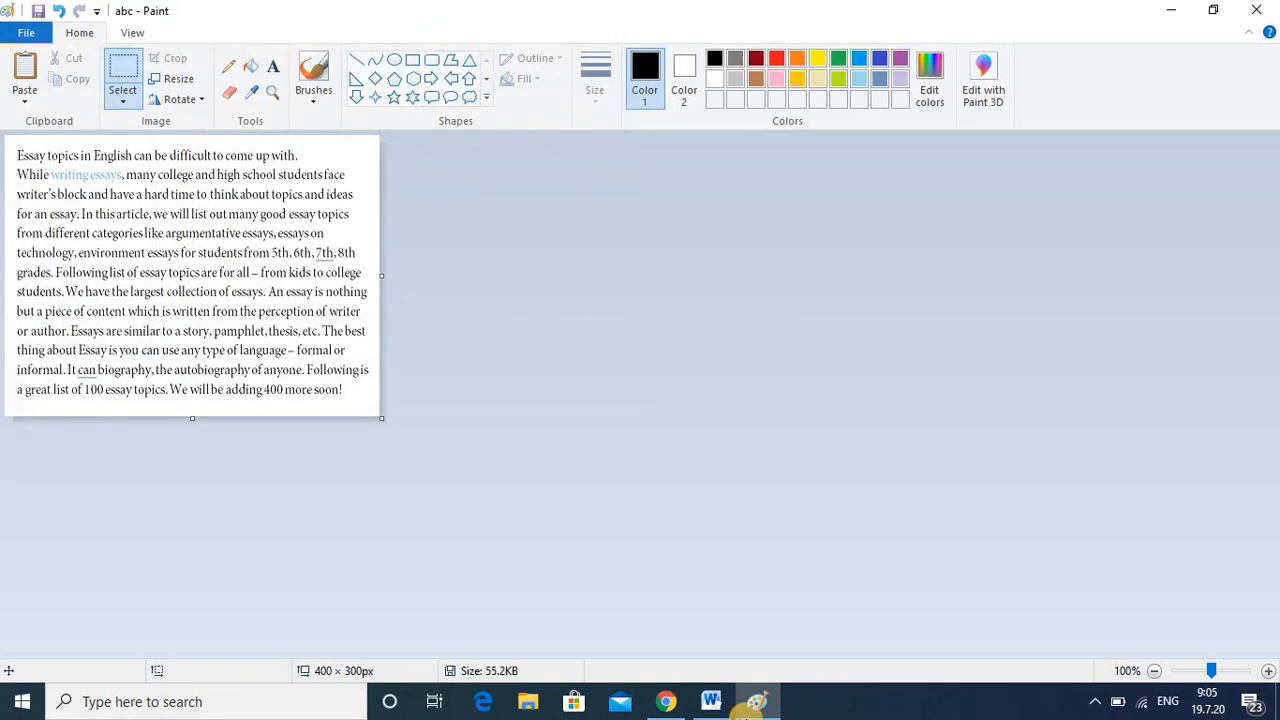
# - Switch to Google Forms in Chrome and upload the abc image from the Desktop into the "1.Read the following passage." question
pyautogui.click(660, 700)
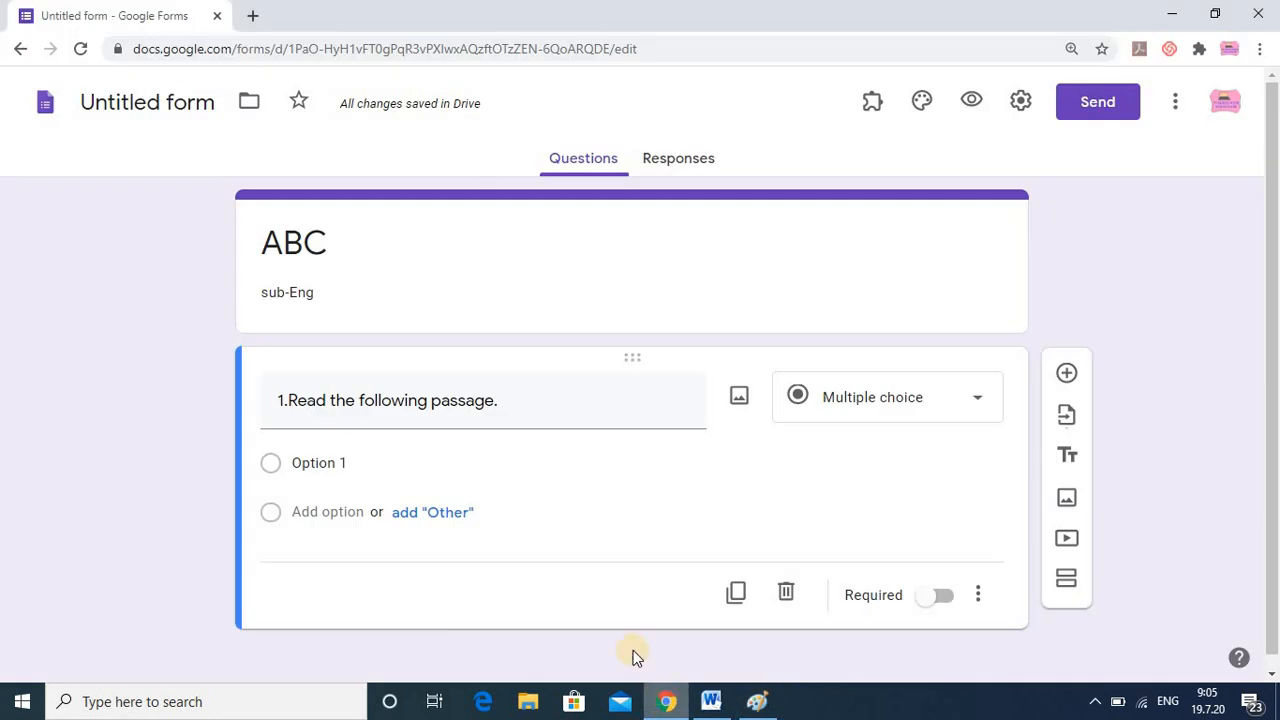
pyautogui.click(741, 399)
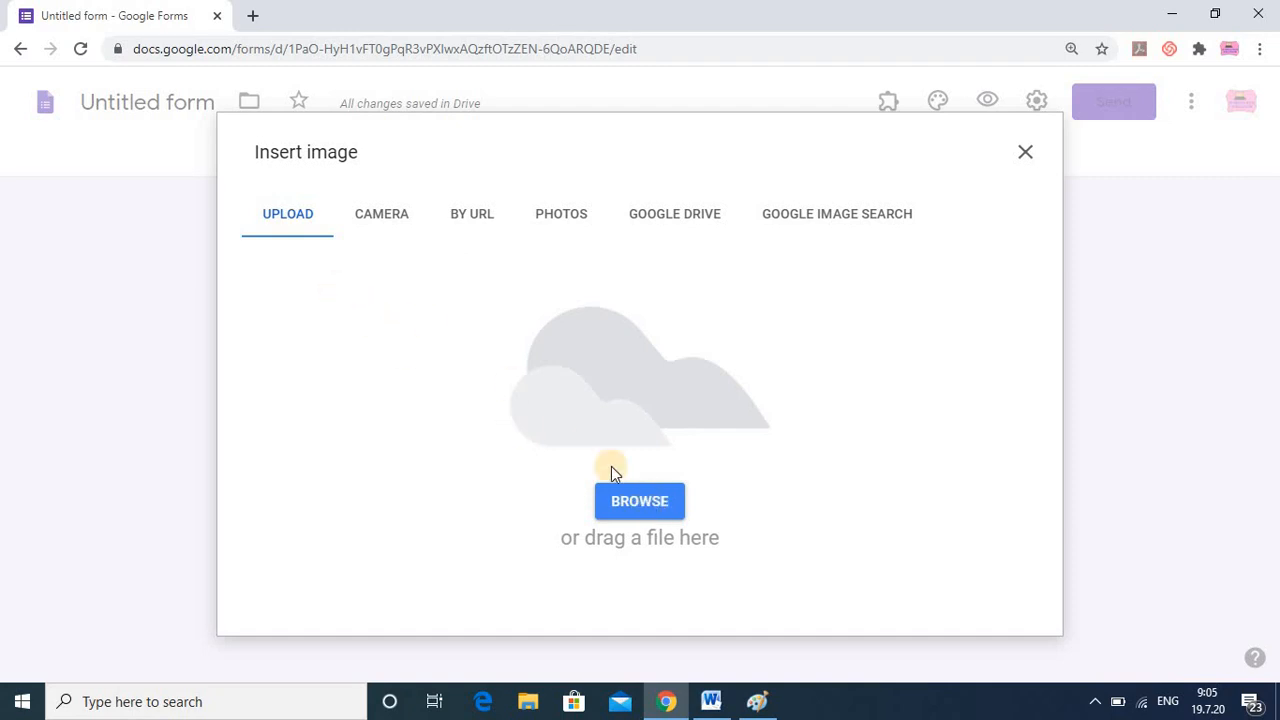
pyautogui.click(641, 501)
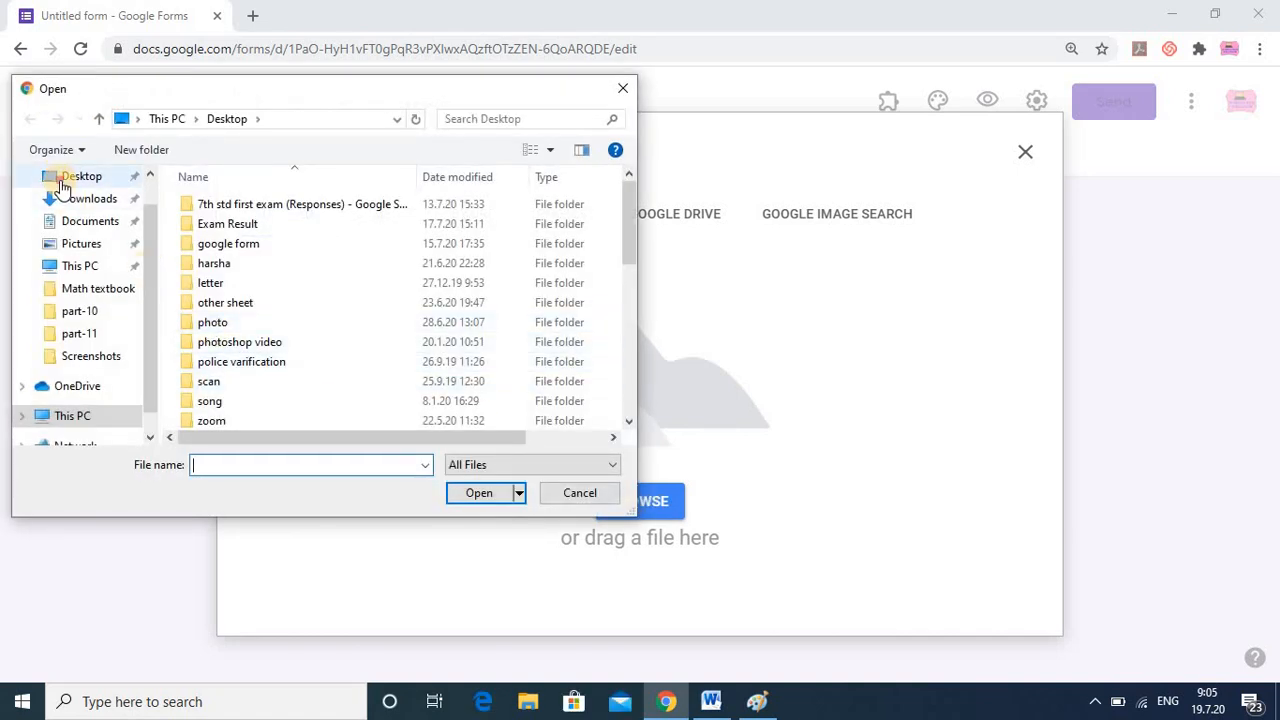
pyautogui.click(58, 184)
pyautogui.click(223, 266)
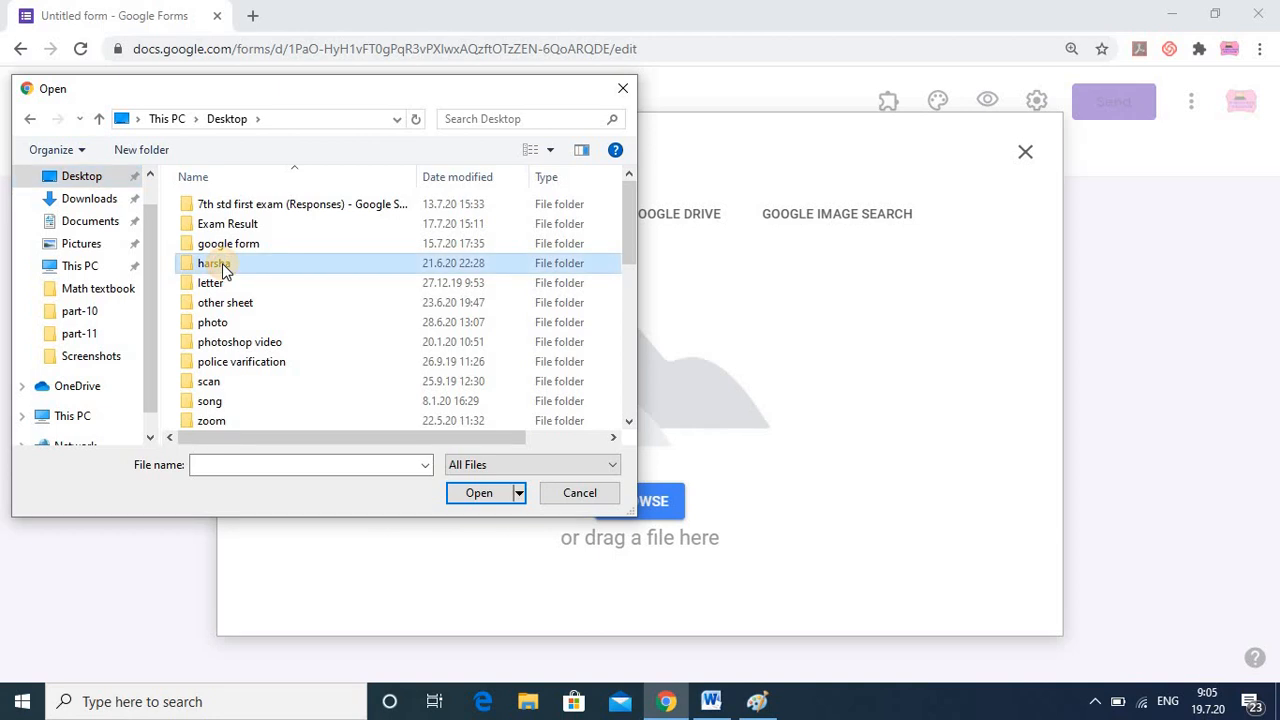
pyautogui.press('a')
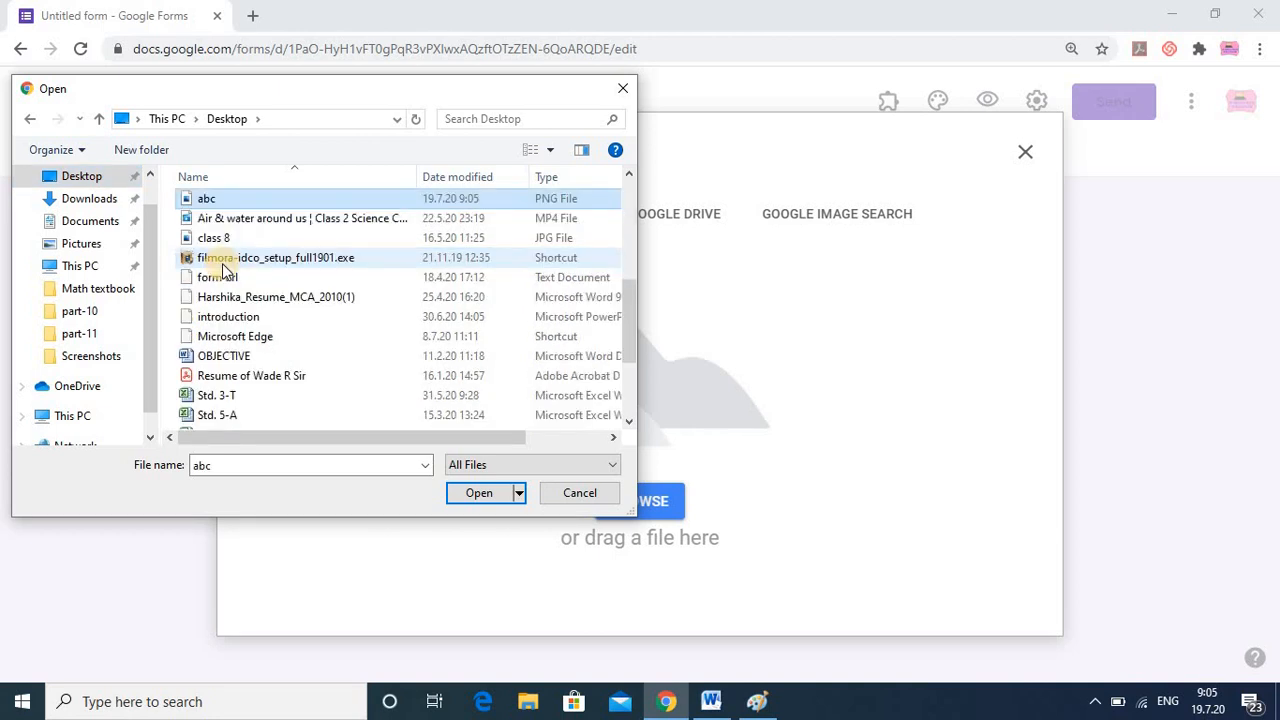
pyautogui.doubleClick(201, 199)
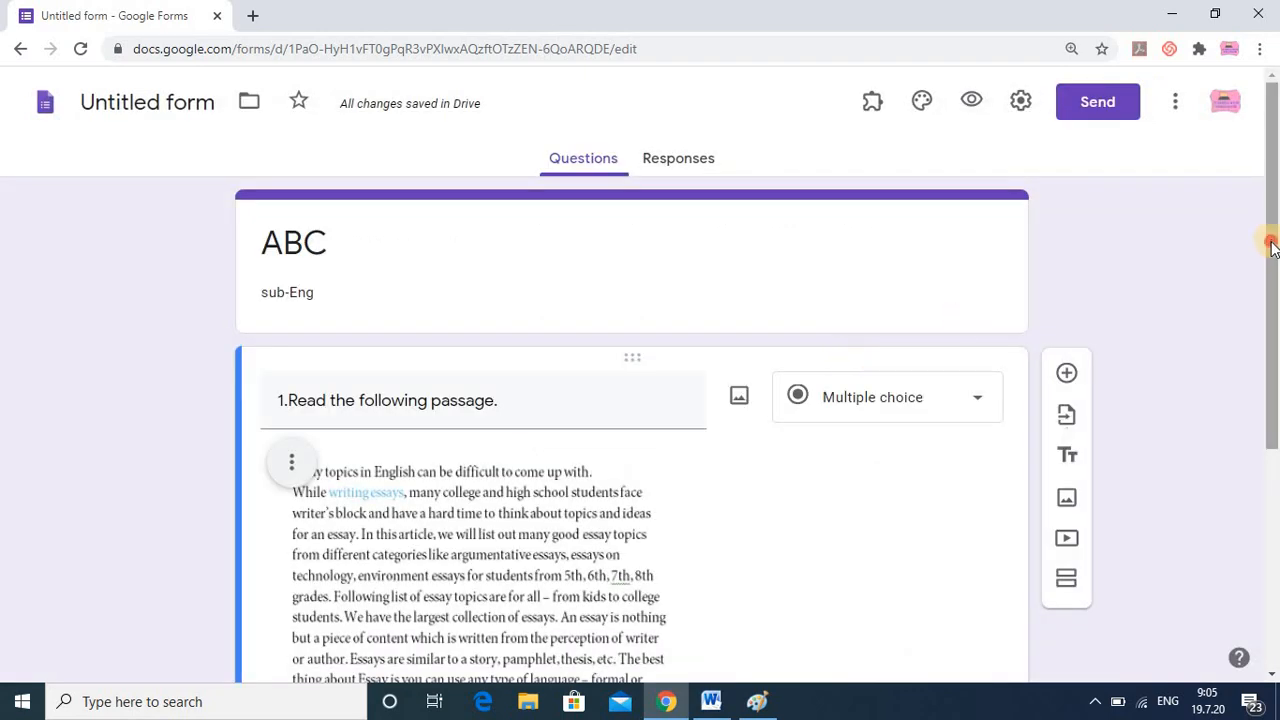
# - Review the inserted passage image and its answer option, and add a new question below it
pyautogui.moveTo(1272, 247); pyautogui.dragTo(1275, 400)
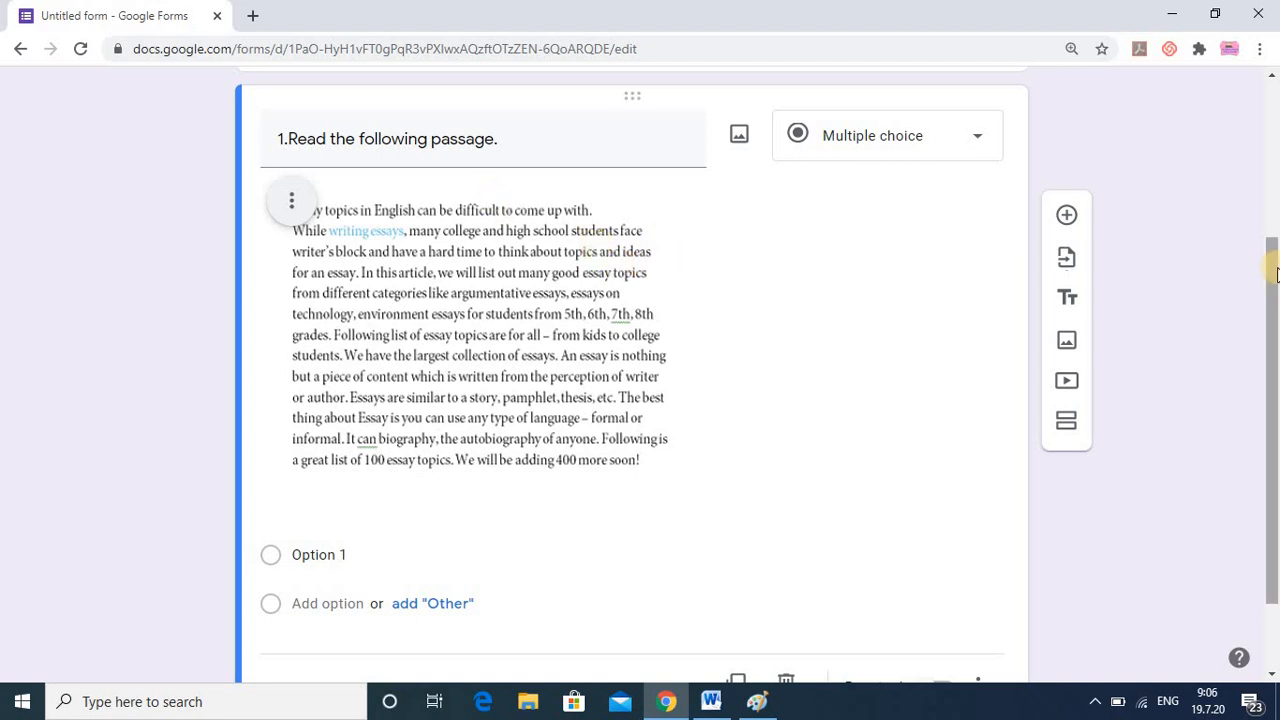
pyautogui.moveTo(1277, 275); pyautogui.dragTo(1273, 342)
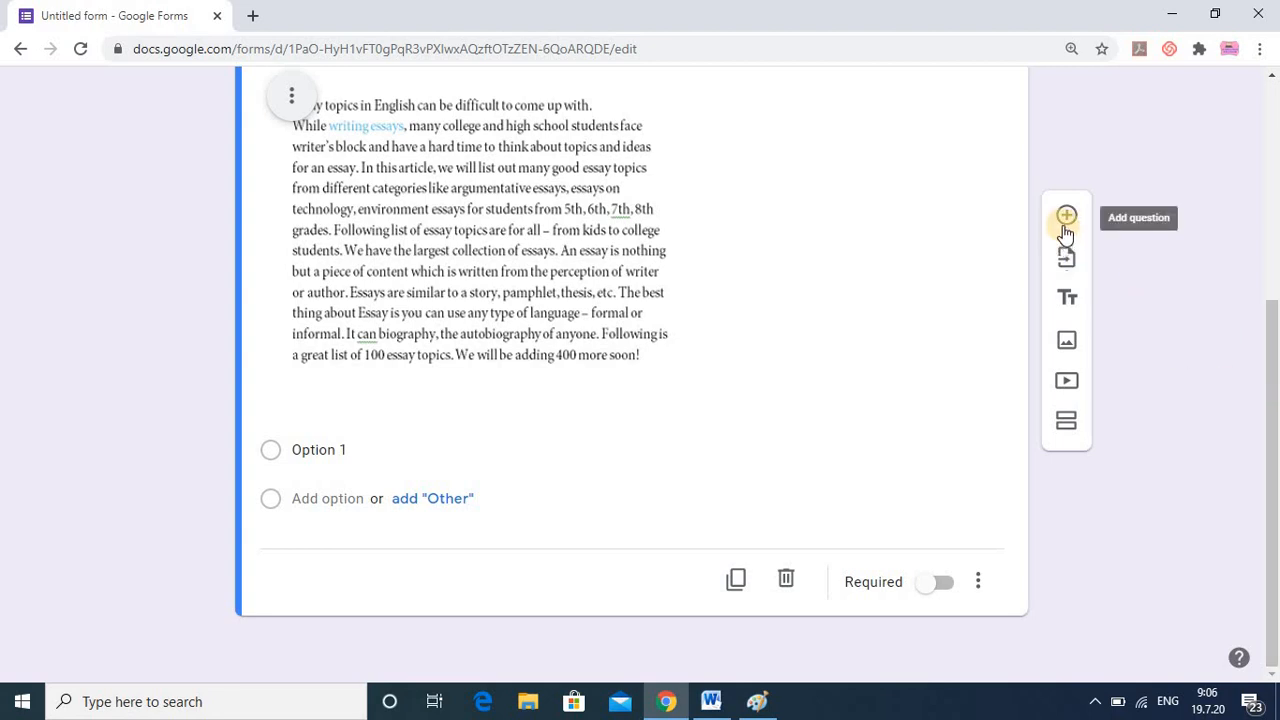
pyautogui.click(604, 452)
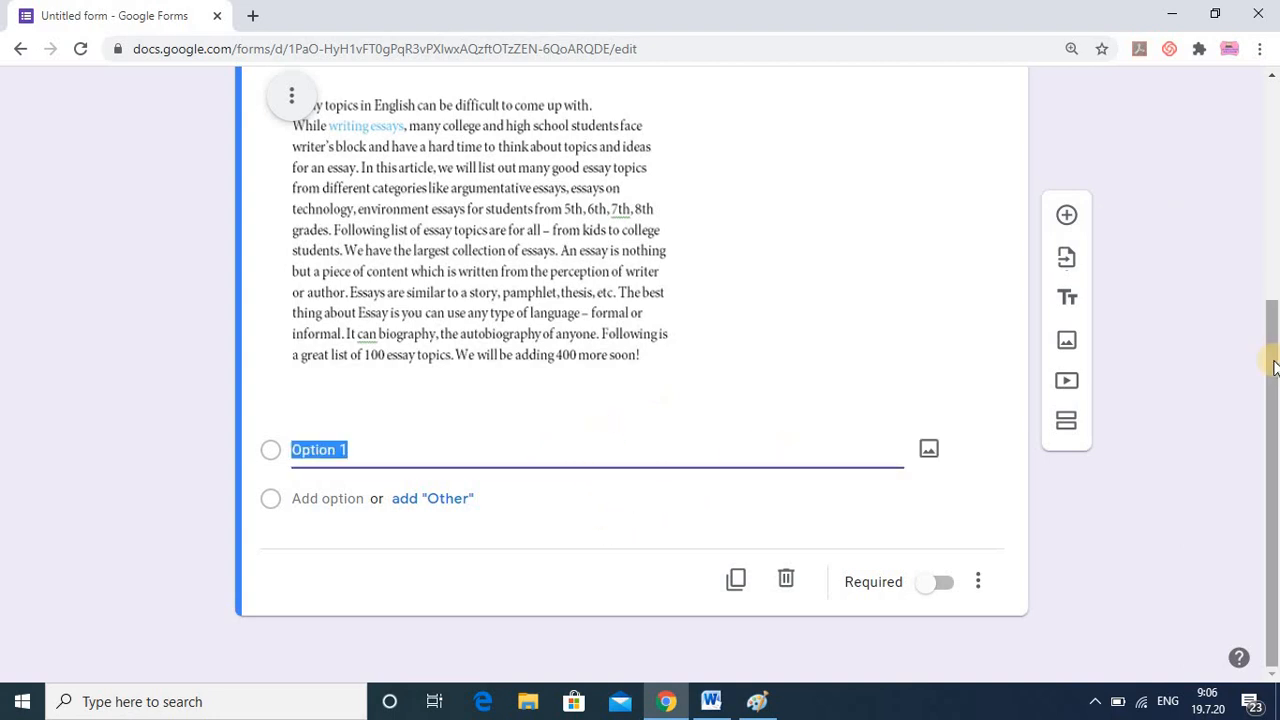
pyautogui.moveTo(1273, 365); pyautogui.dragTo(1273, 290)
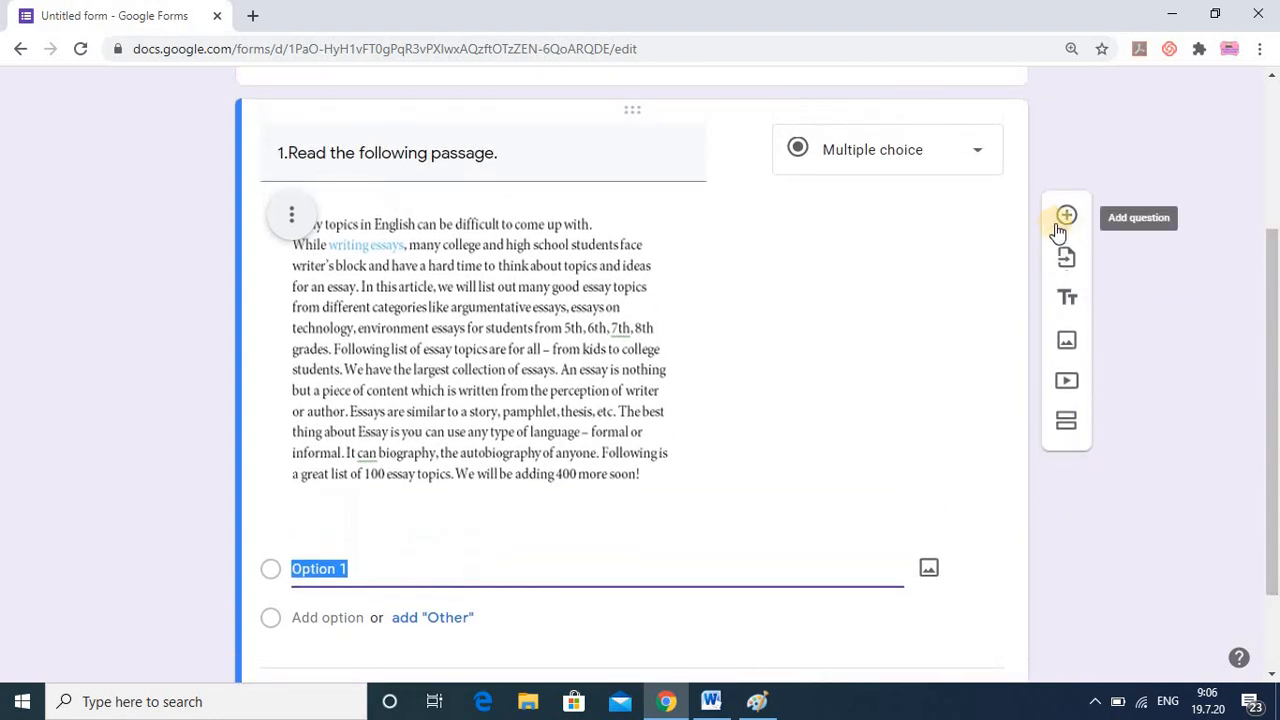
pyautogui.click(1064, 220)
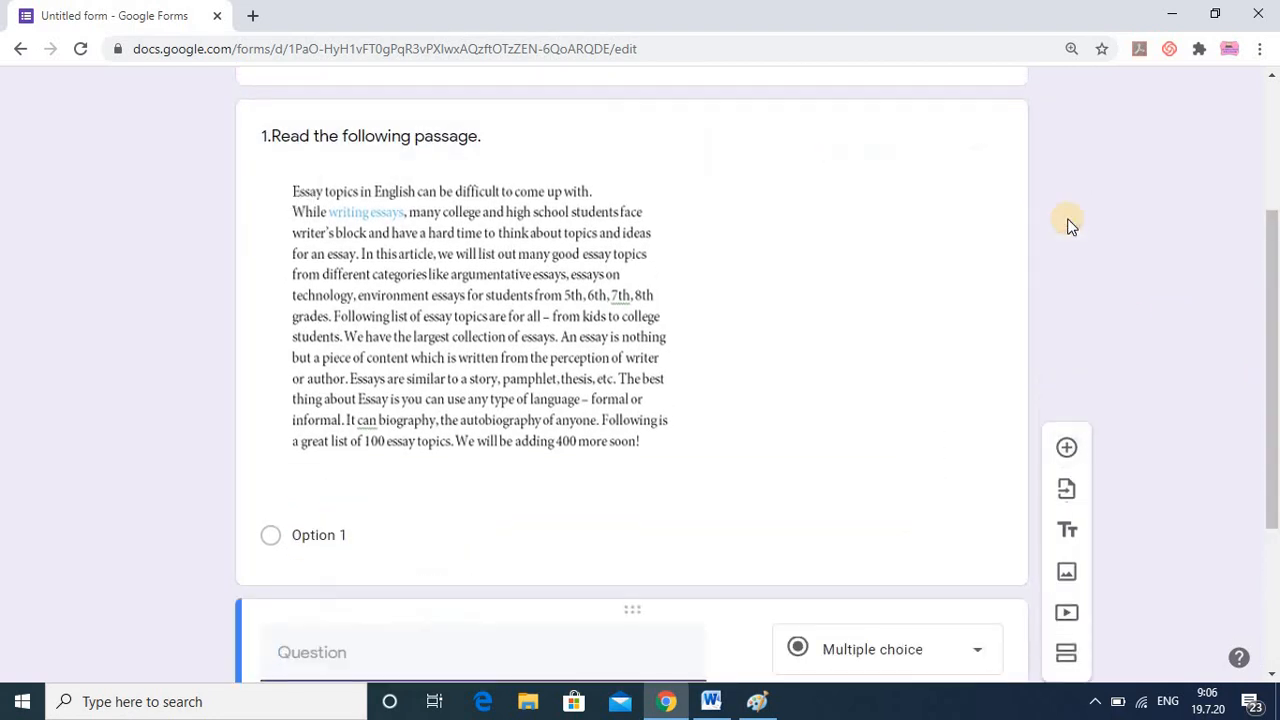
# - Try the Paragraph answer type for the passage question and settle on Short answer
pyautogui.click(638, 223)
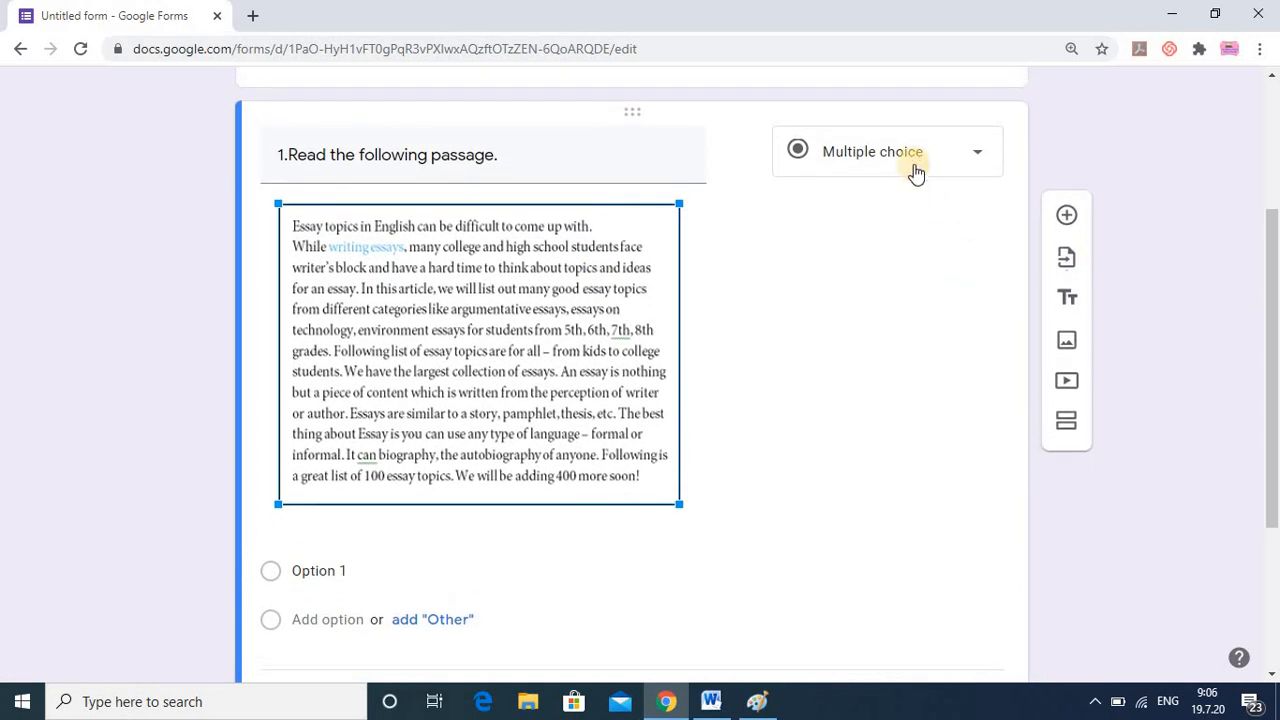
pyautogui.click(915, 168)
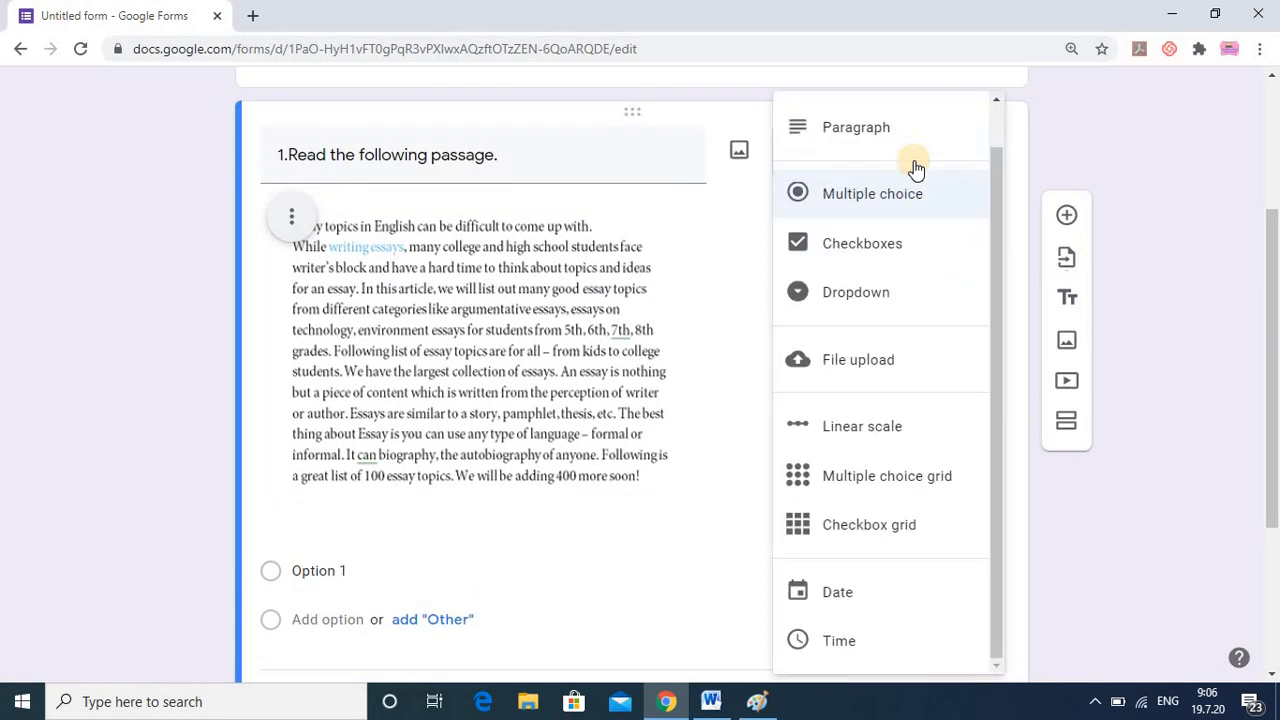
pyautogui.click(880, 135)
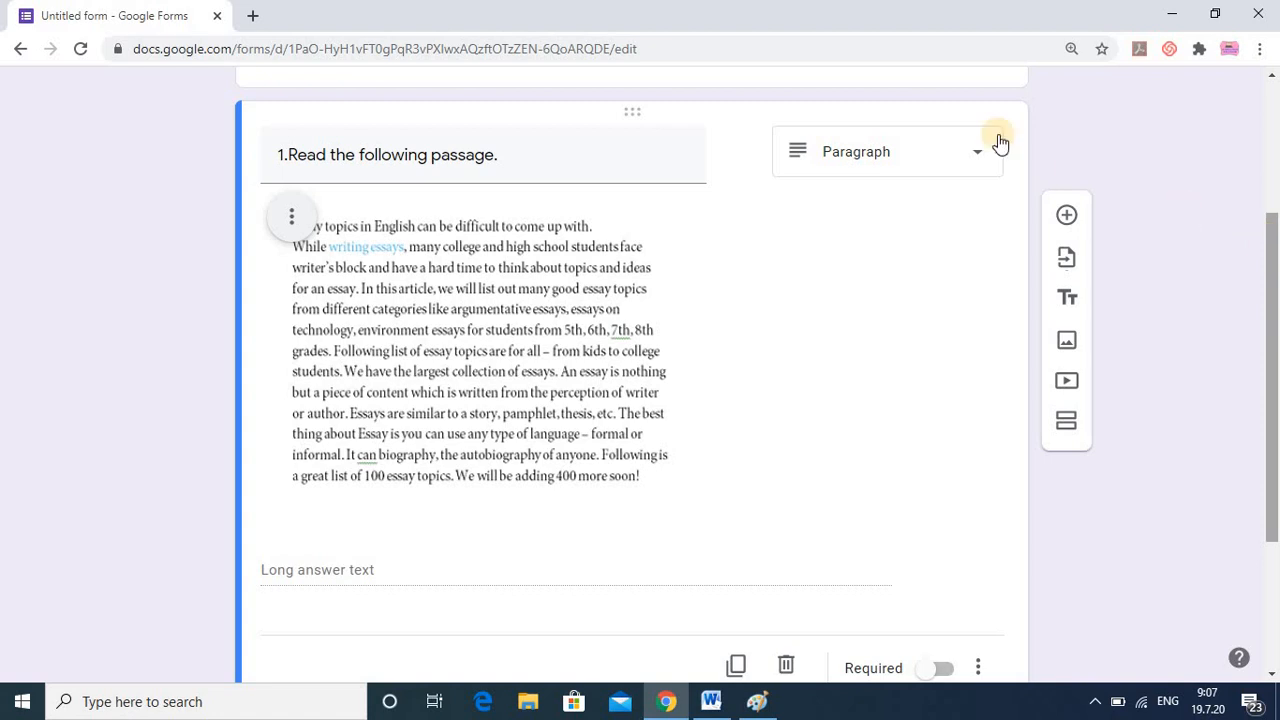
pyautogui.click(876, 160)
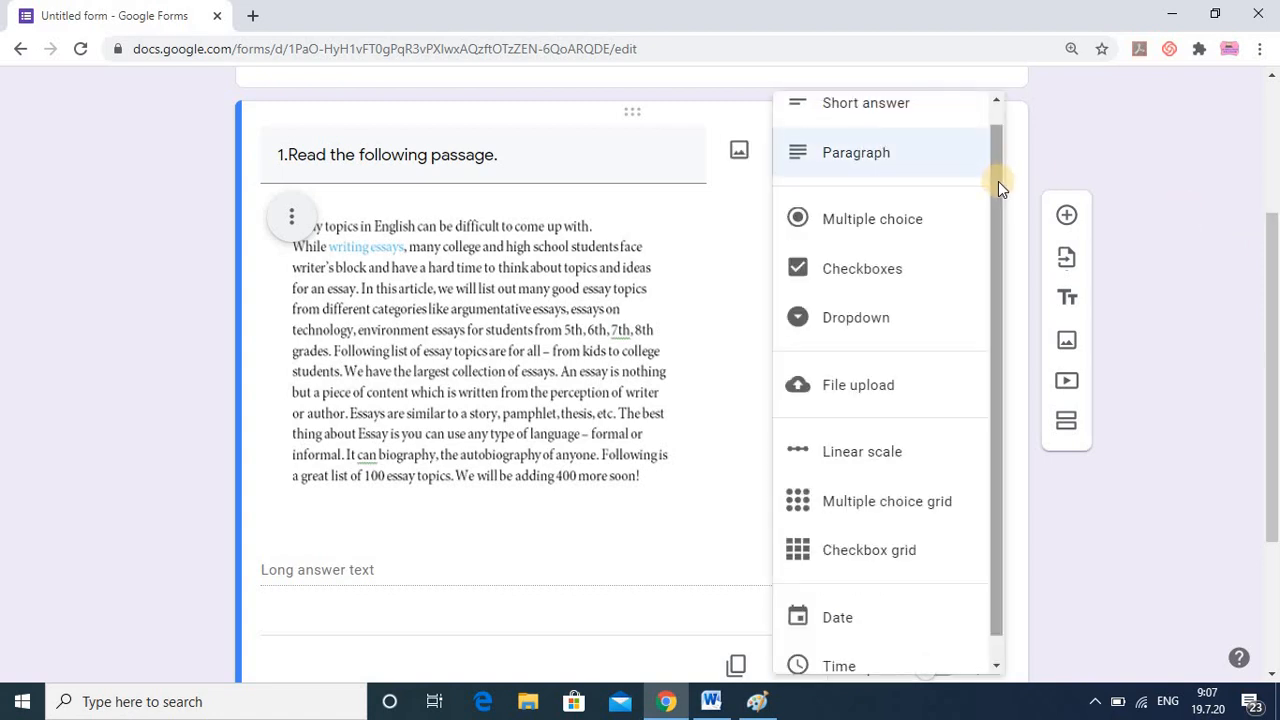
pyautogui.moveTo(998, 181); pyautogui.dragTo(994, 116)
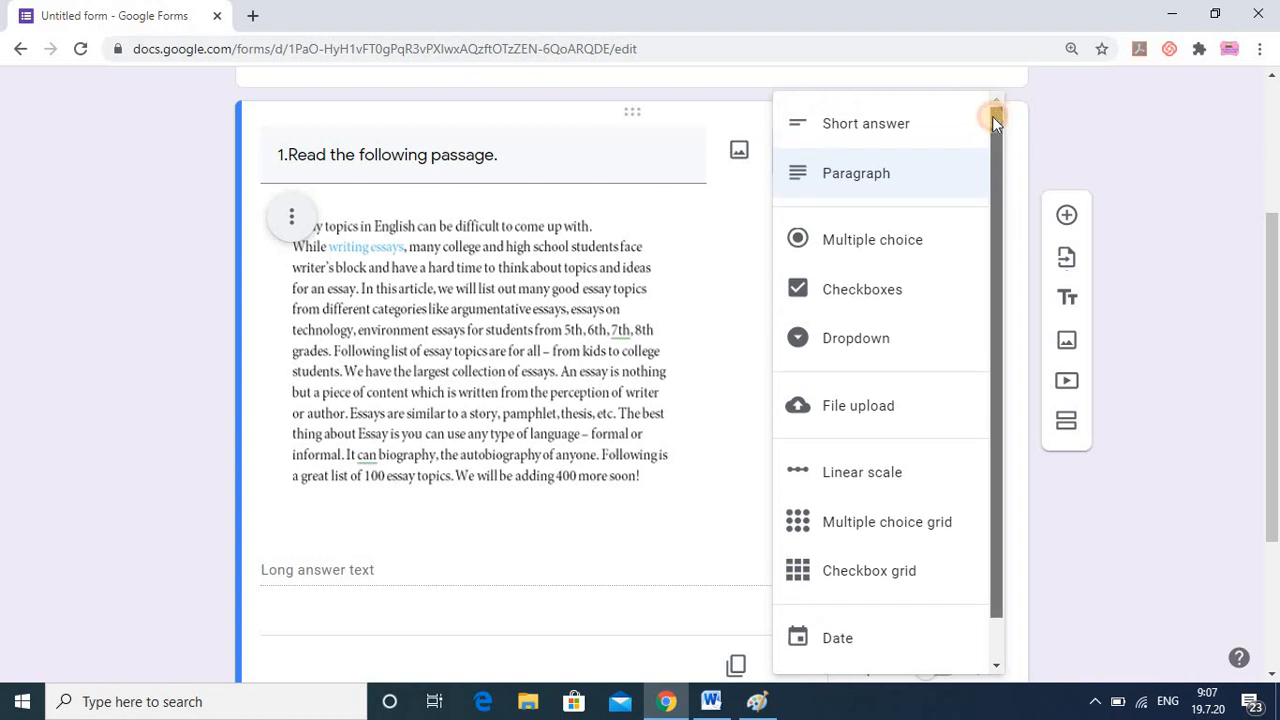
pyautogui.click(859, 130)
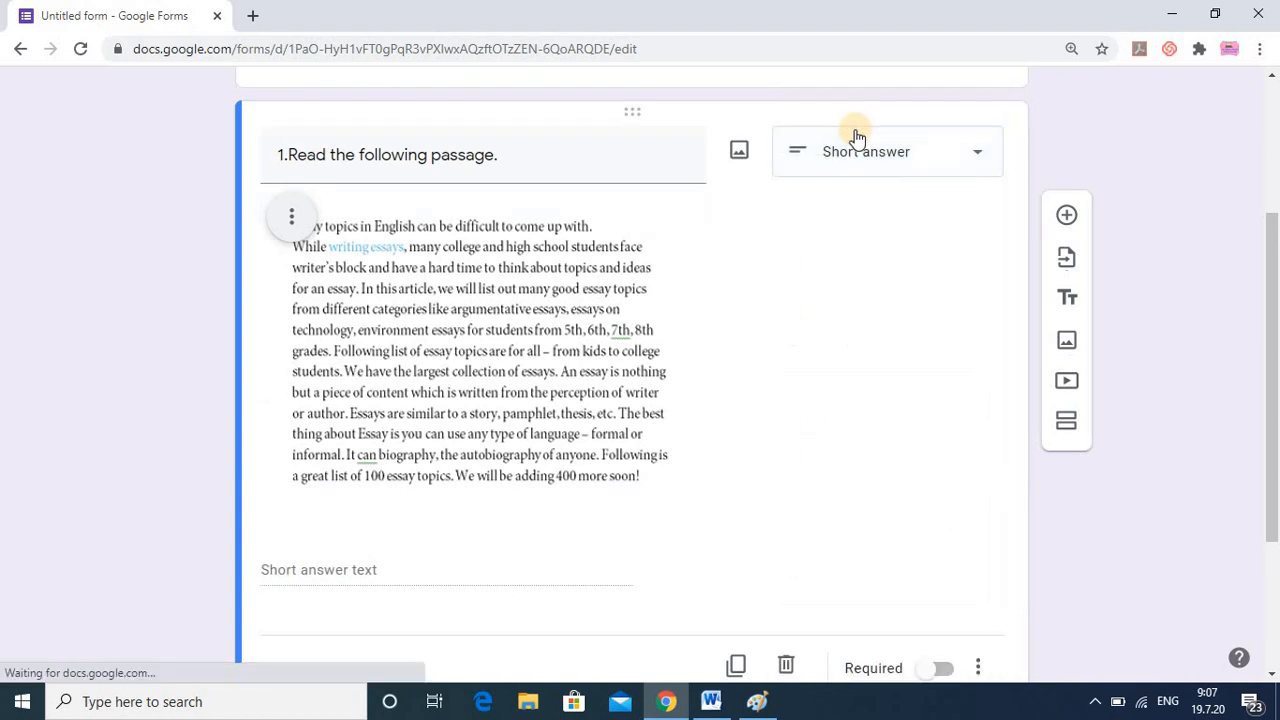
# - Append "a)find information of xyz" to the end of the passage question's text
pyautogui.click(529, 155)
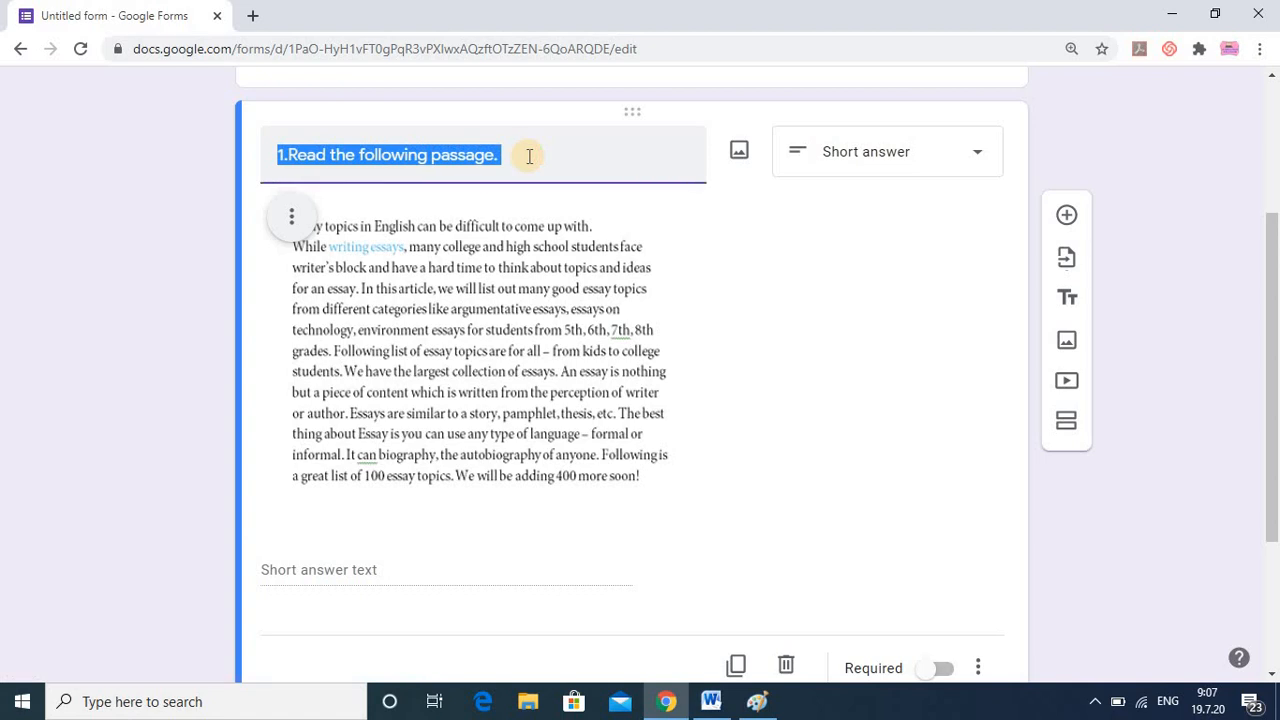
pyautogui.click(529, 155)
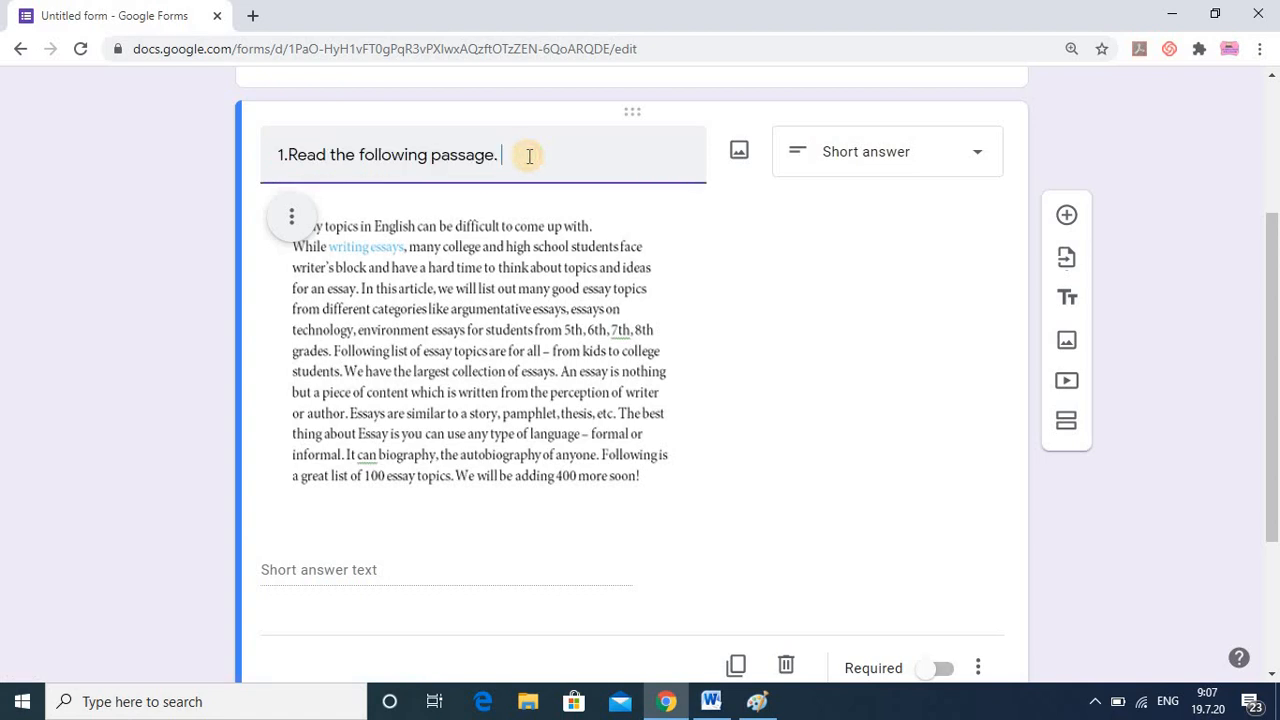
pyautogui.write('a)find information of xyz')
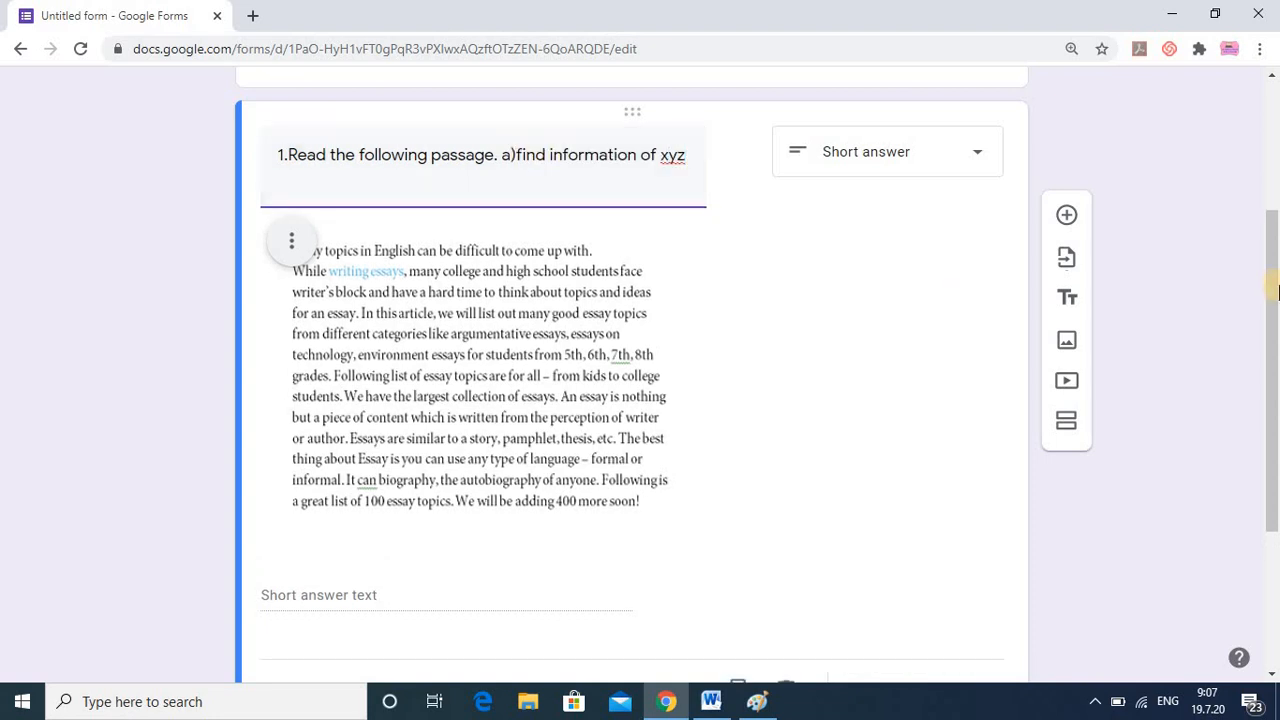
# - Insert "and solve questions a to d" after "passage" in the passage question's text
pyautogui.moveTo(1275, 292); pyautogui.dragTo(1261, 412)
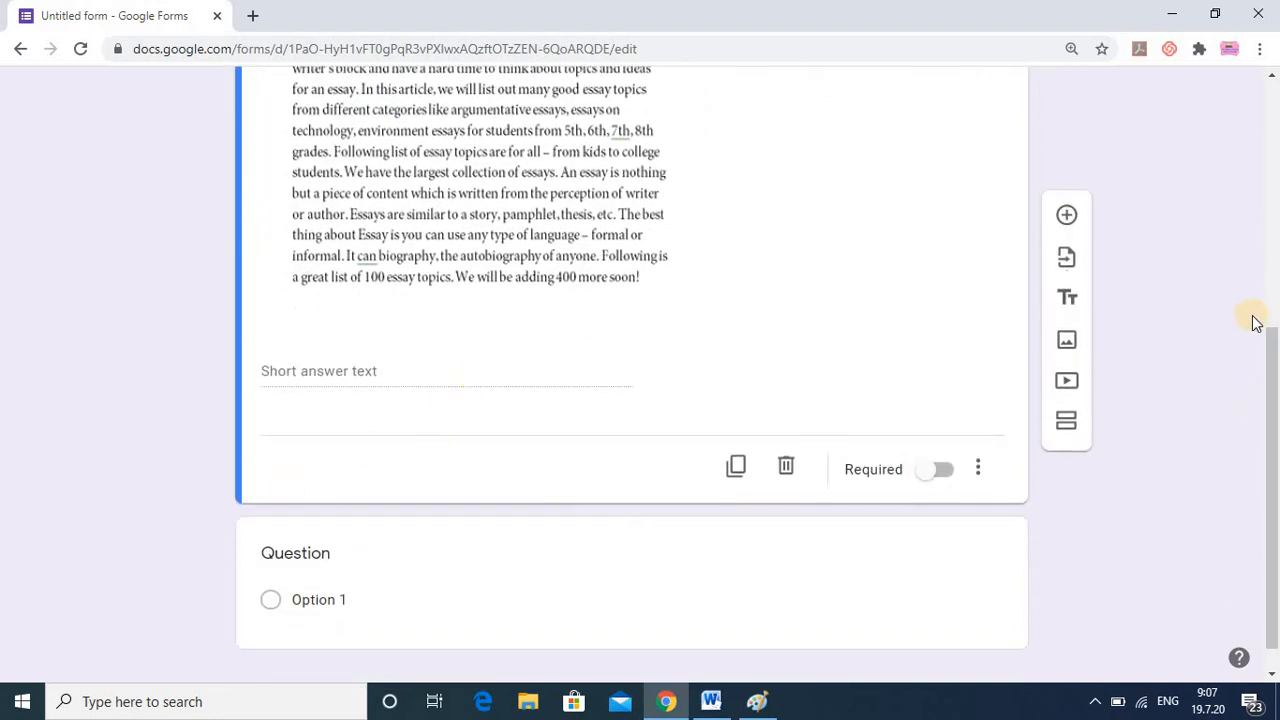
pyautogui.moveTo(1275, 390); pyautogui.dragTo(1275, 408)
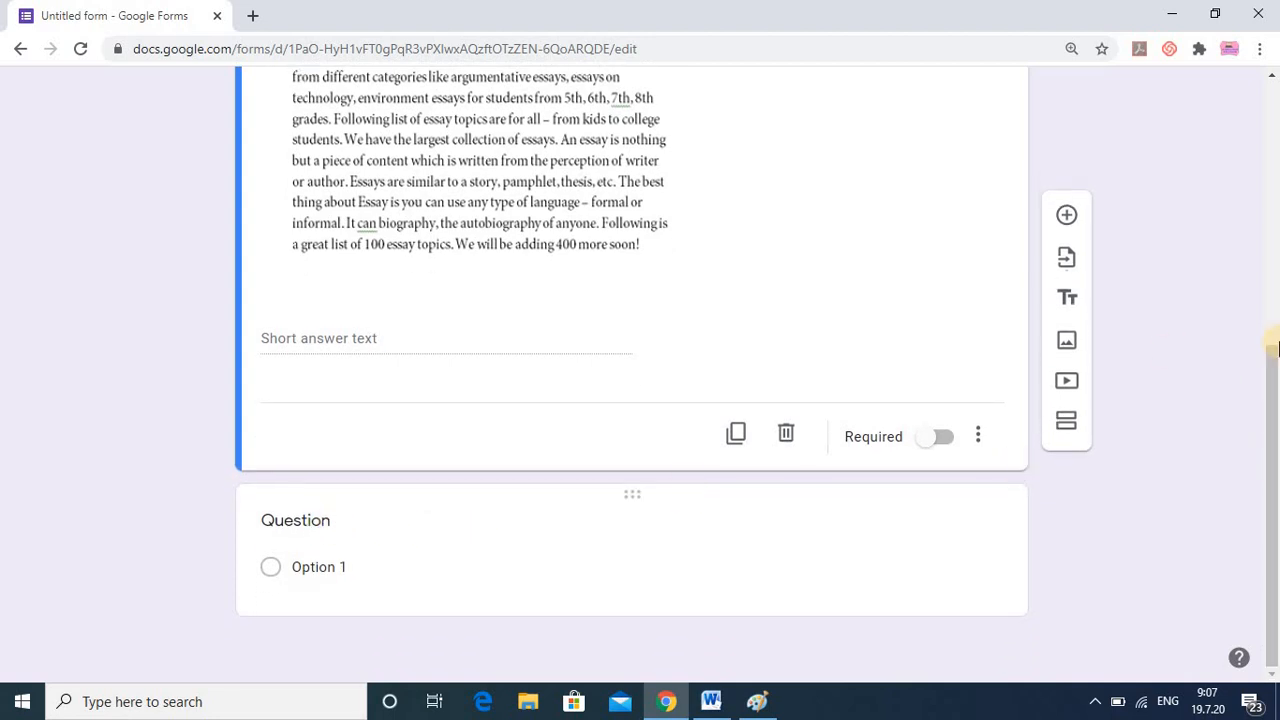
pyautogui.moveTo(1275, 358); pyautogui.dragTo(1200, 143)
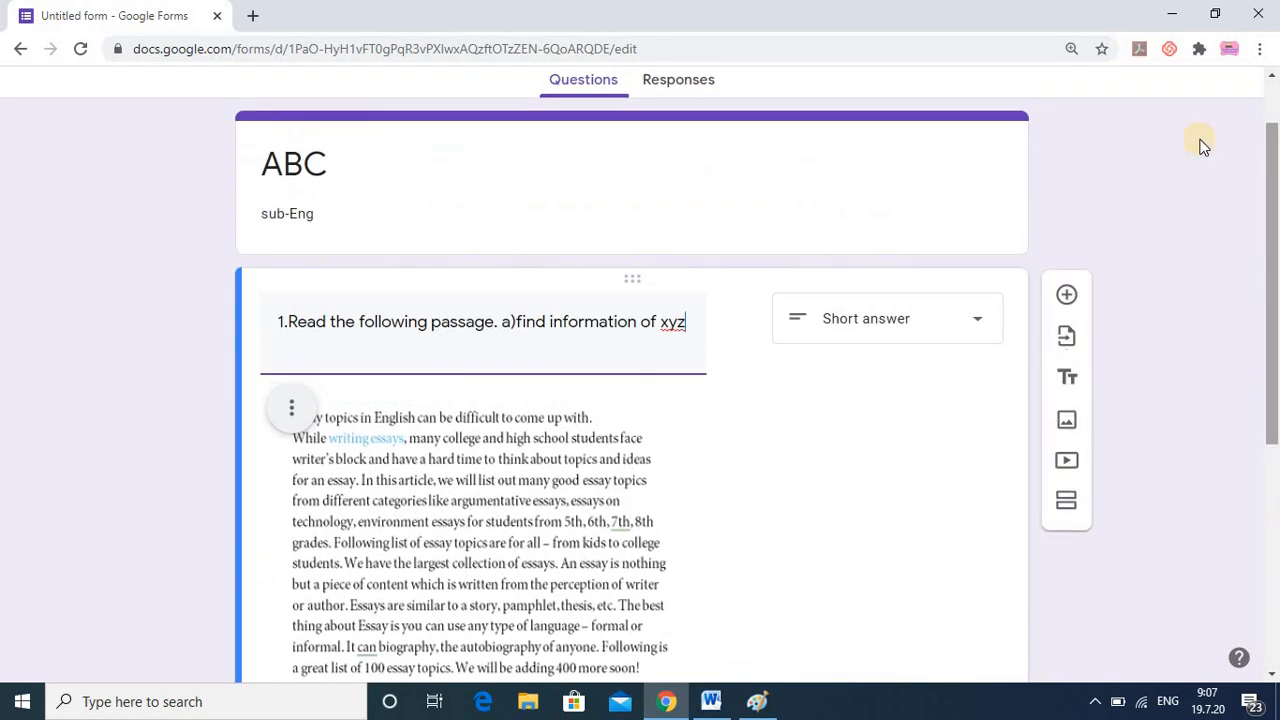
pyautogui.click(492, 325)
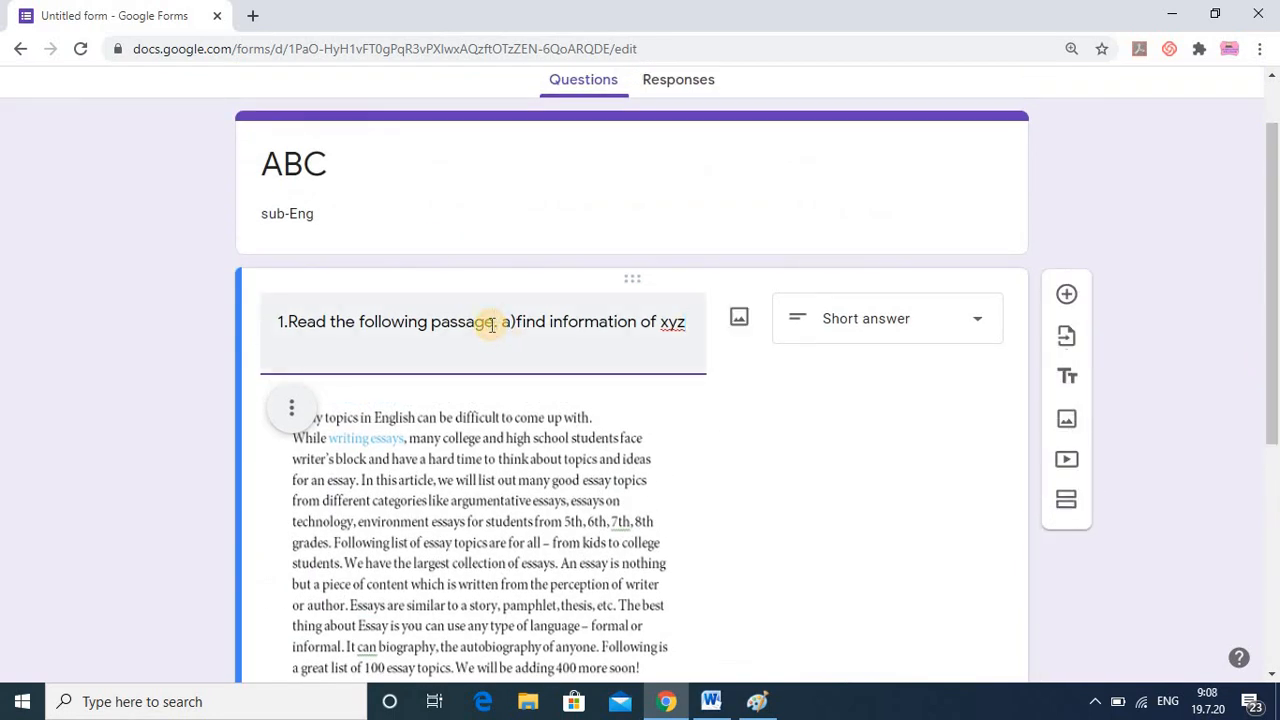
pyautogui.write('and ')
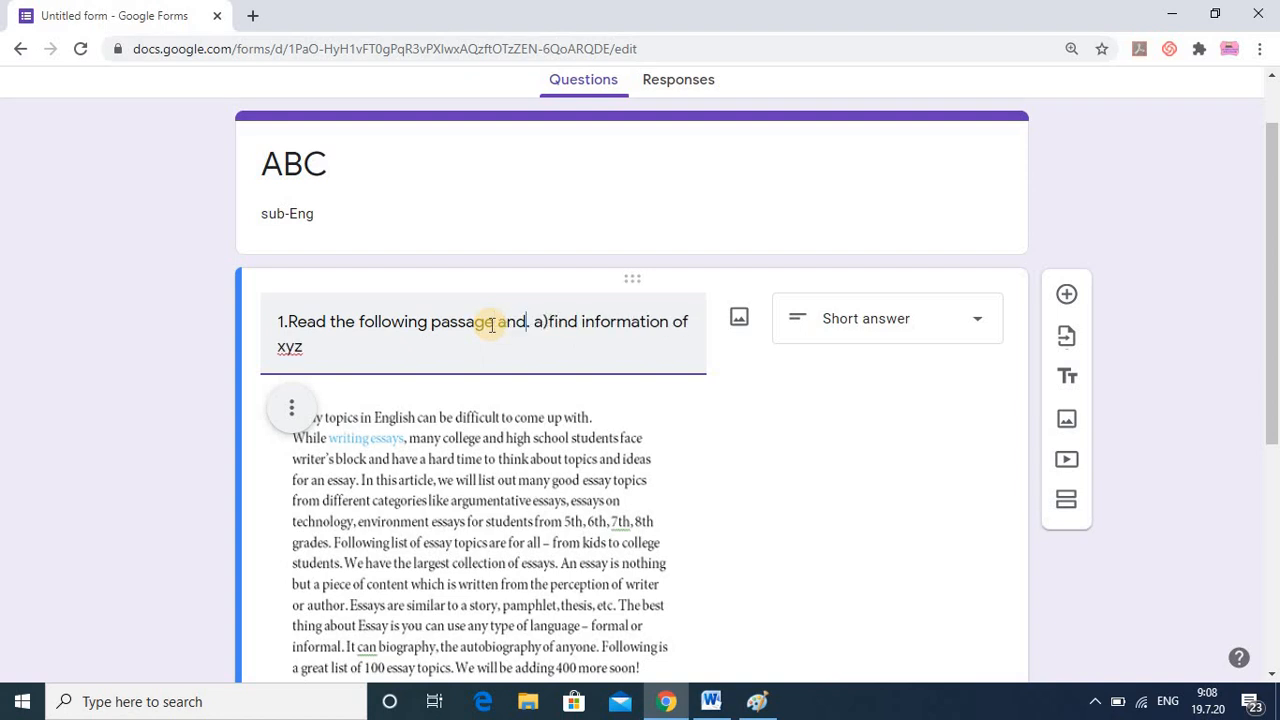
pyautogui.write('solv')
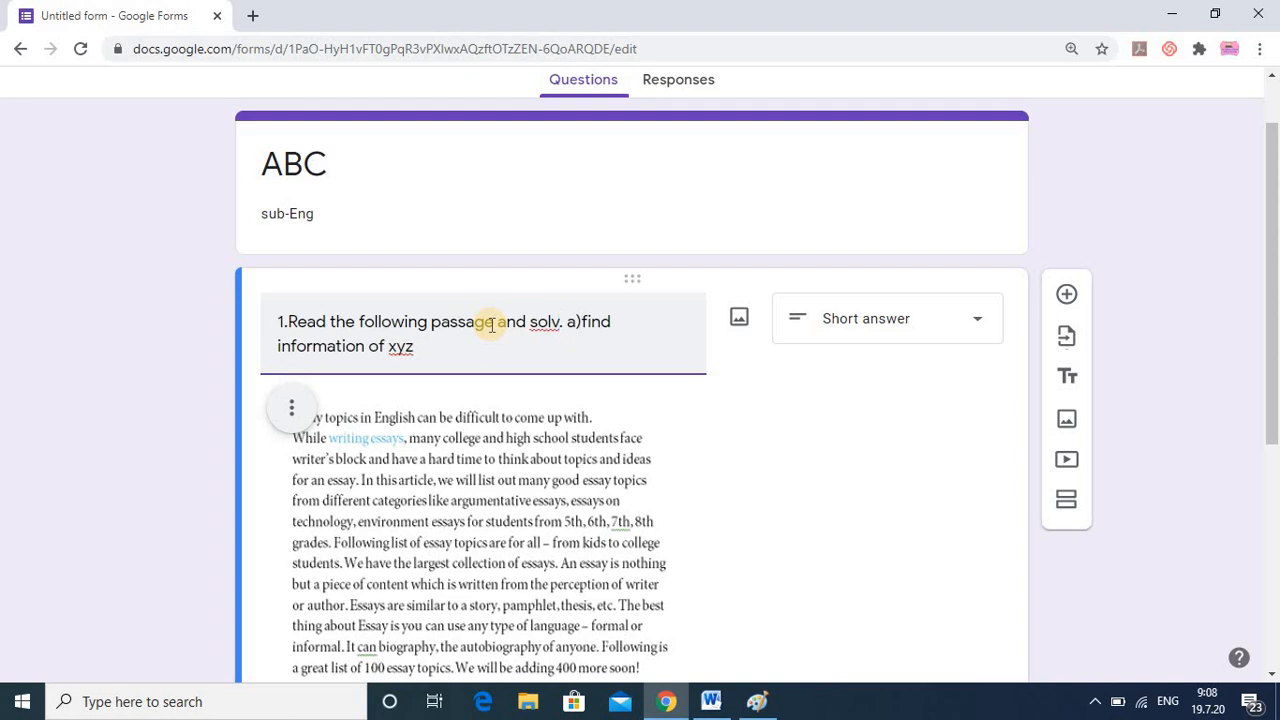
pyautogui.write('e quest')
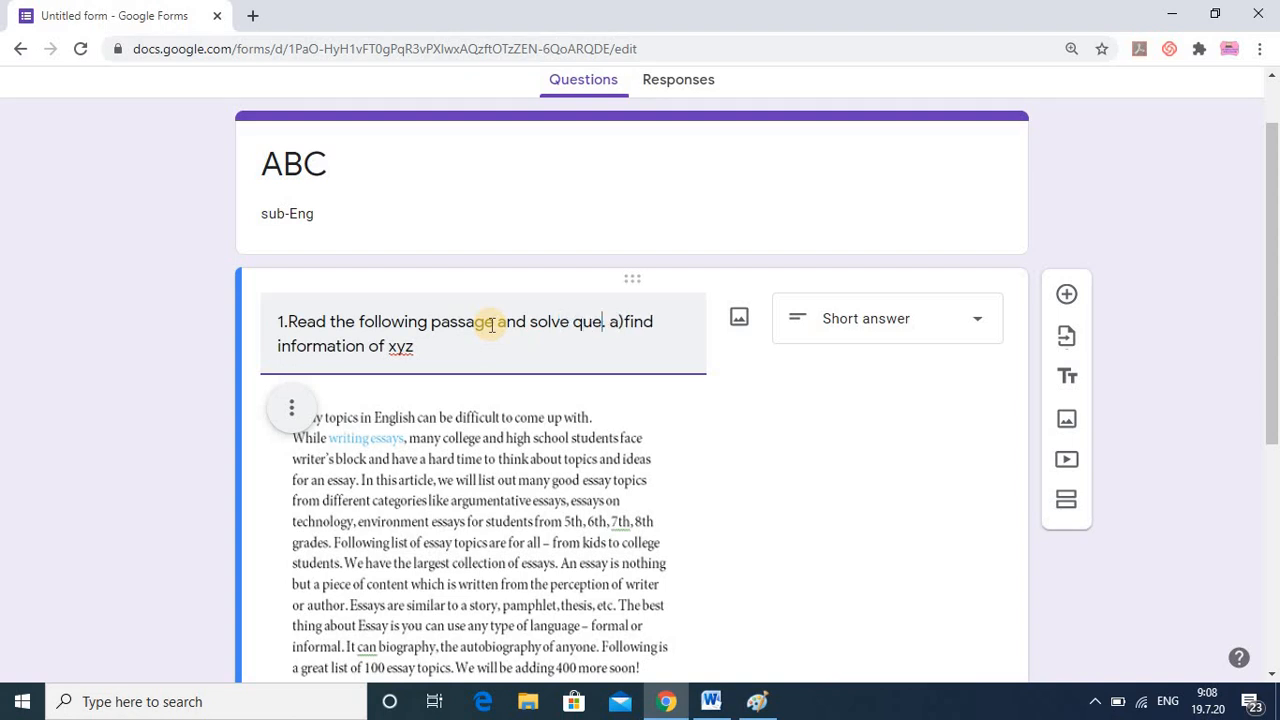
pyautogui.write('ions')
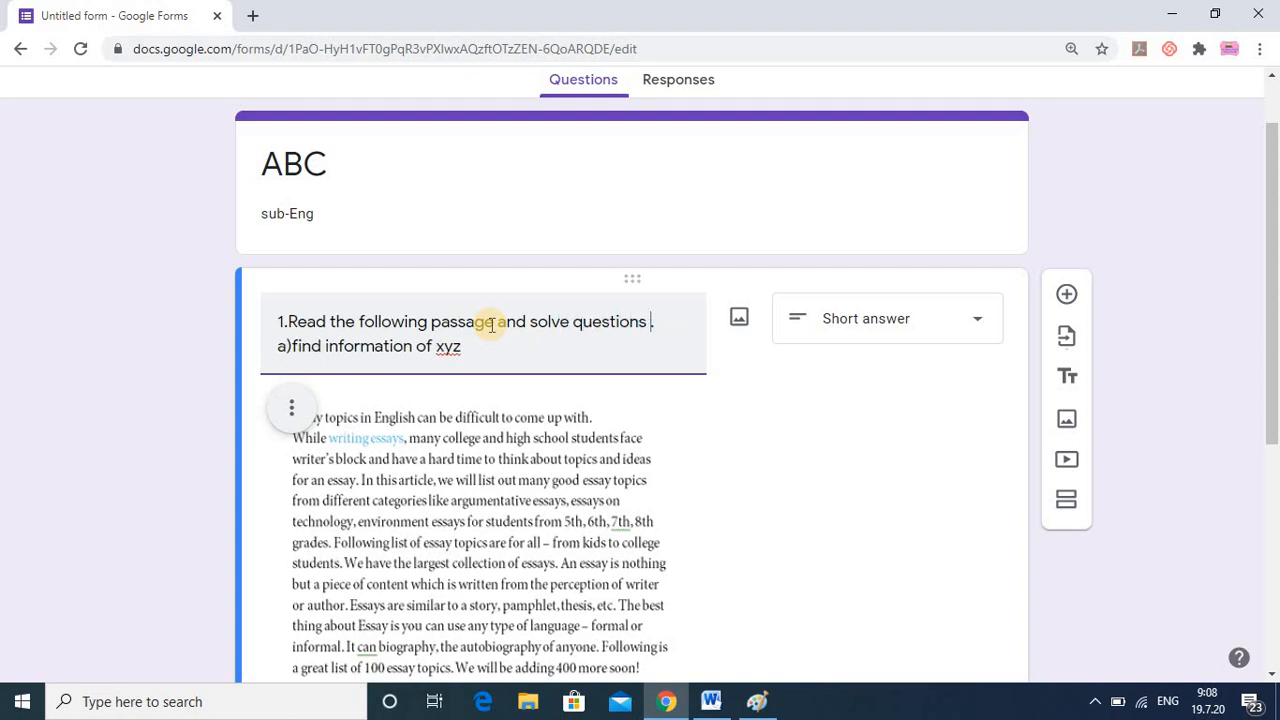
pyautogui.write(' a to d. a')
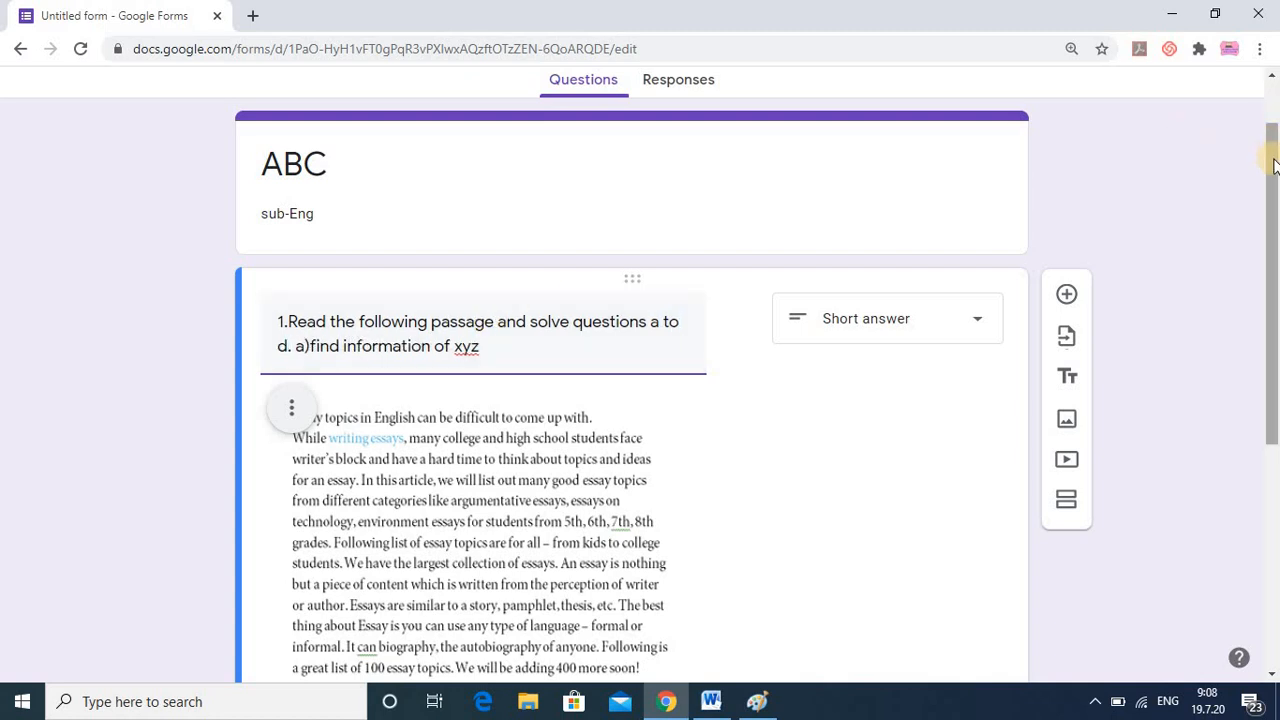
# - Title the blank question below the passage "b. find abcd" and set its answer type to Paragraph
pyautogui.moveTo(1273, 162); pyautogui.dragTo(1273, 384)
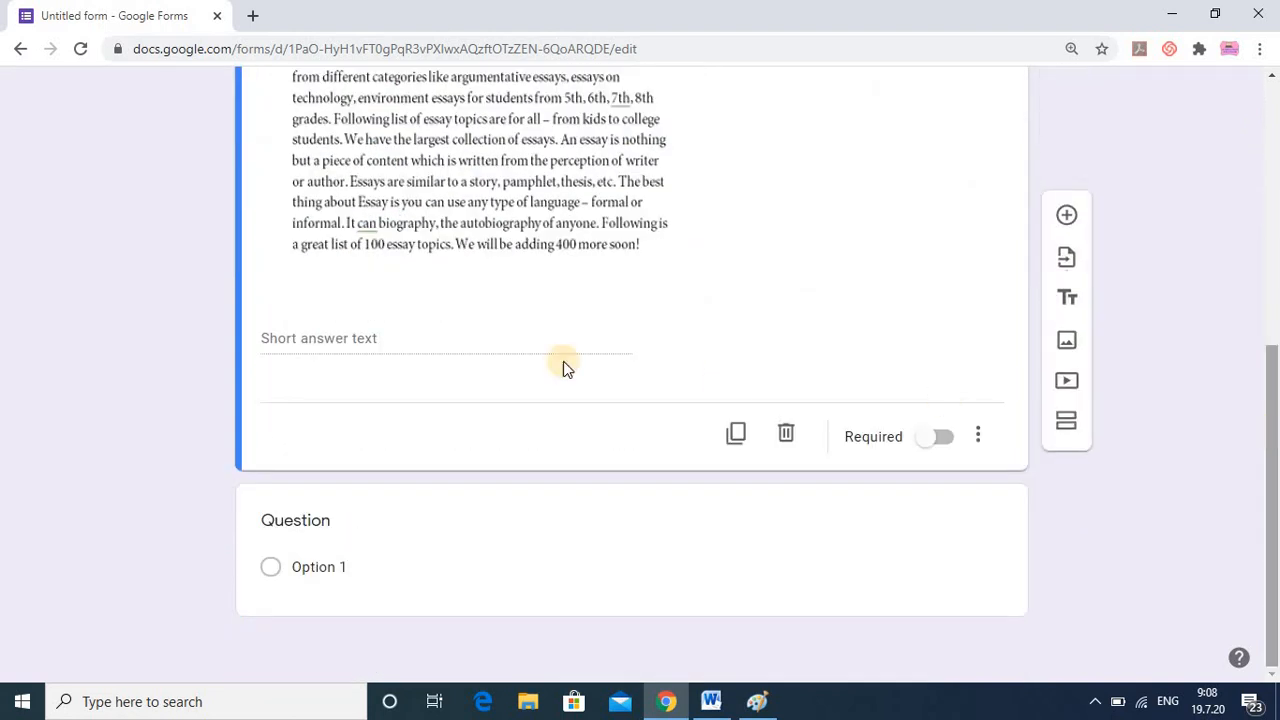
pyautogui.click(371, 520)
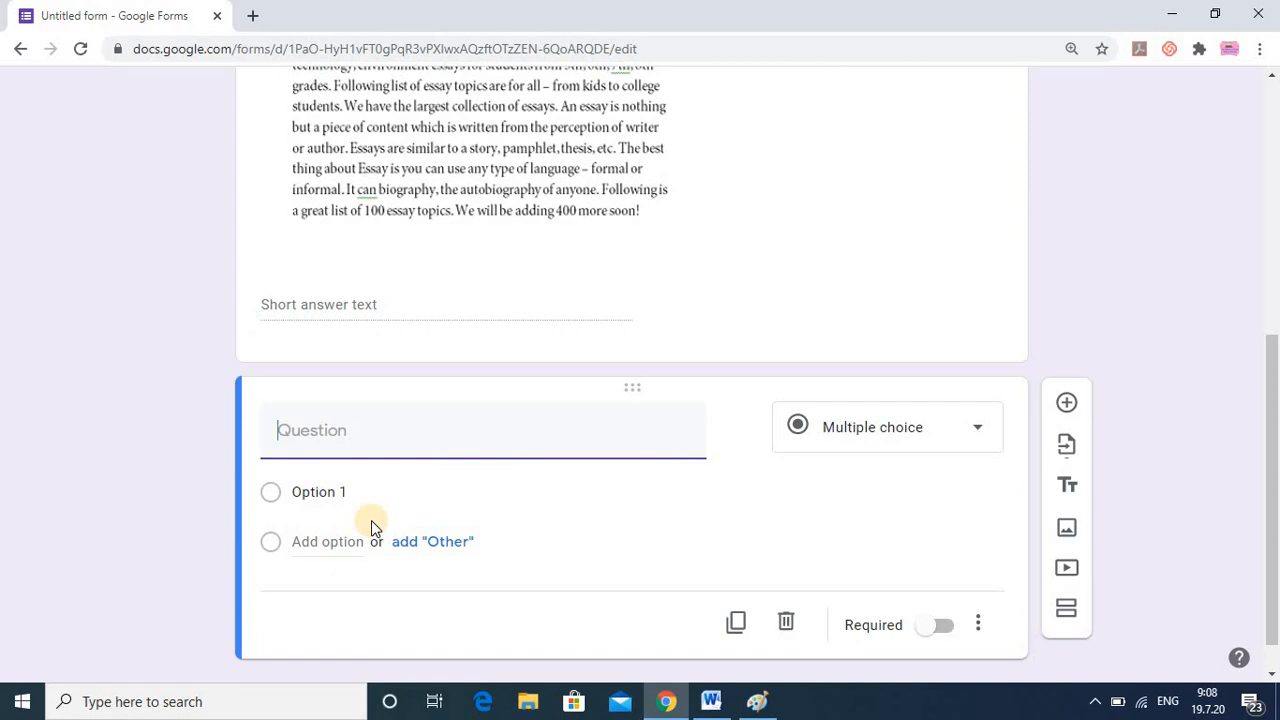
pyautogui.write('b. find abcd')
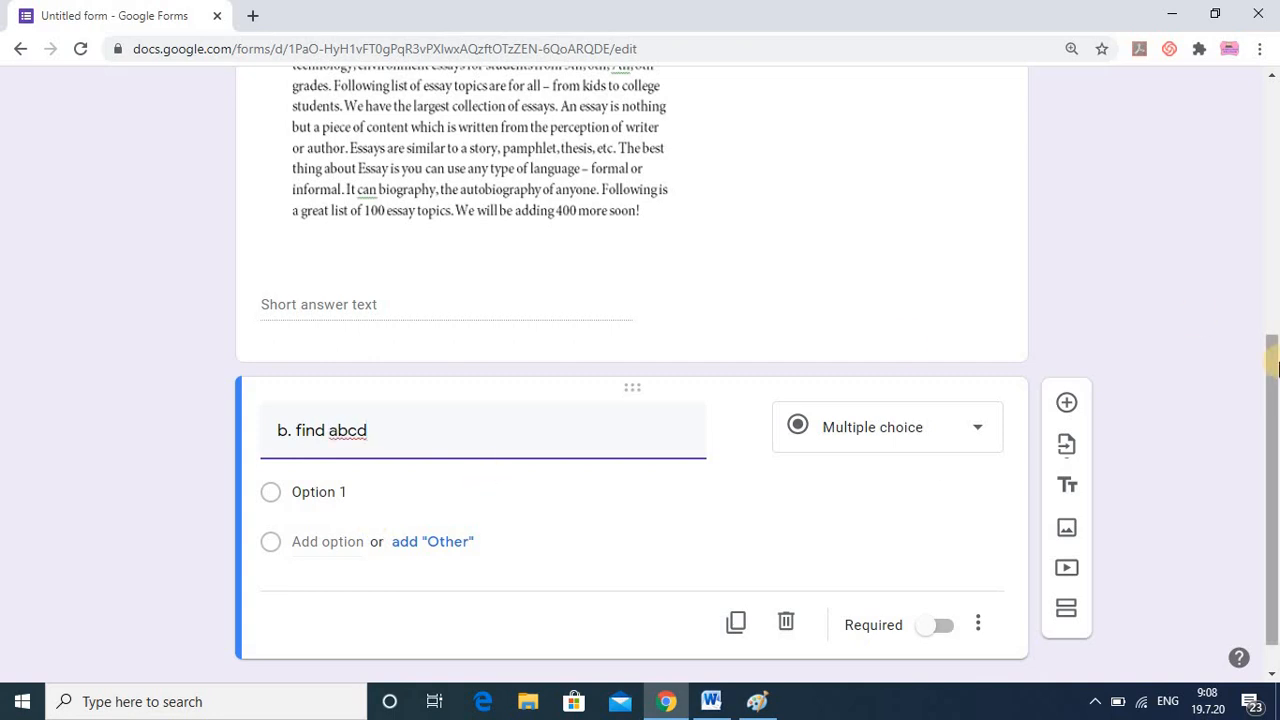
pyautogui.scroll(-1, 1275, 370)
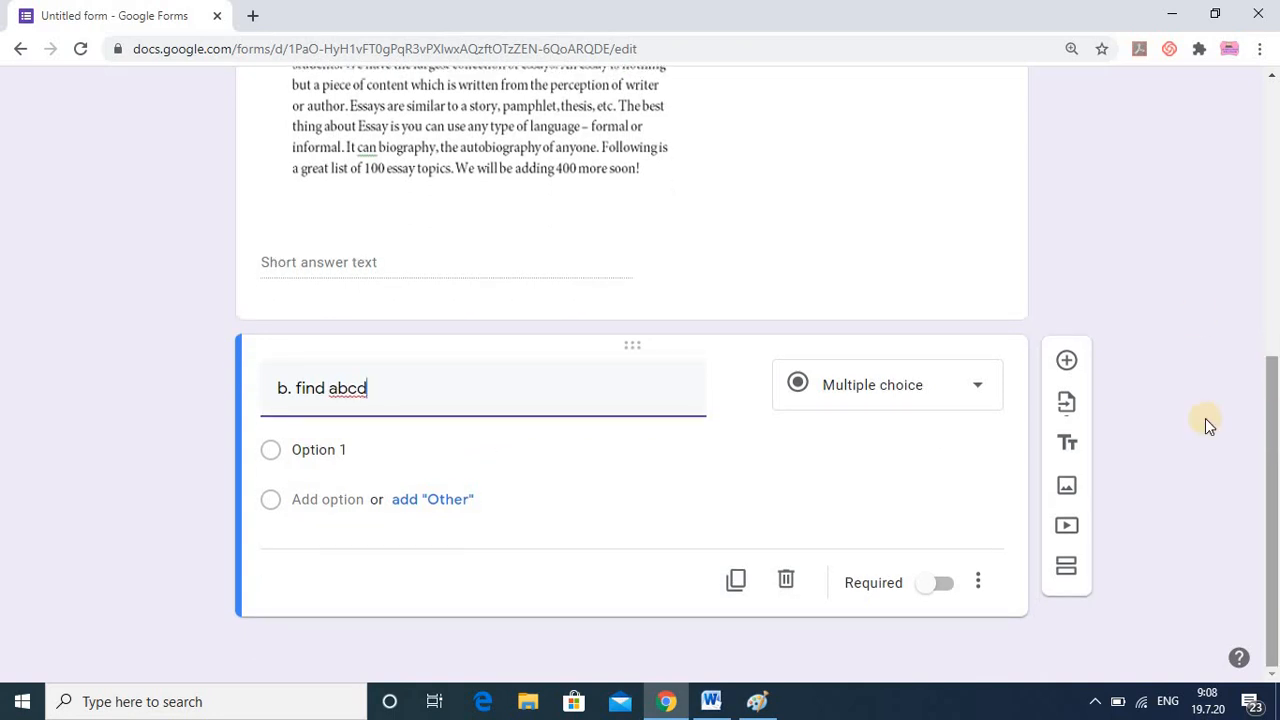
pyautogui.click(380, 455)
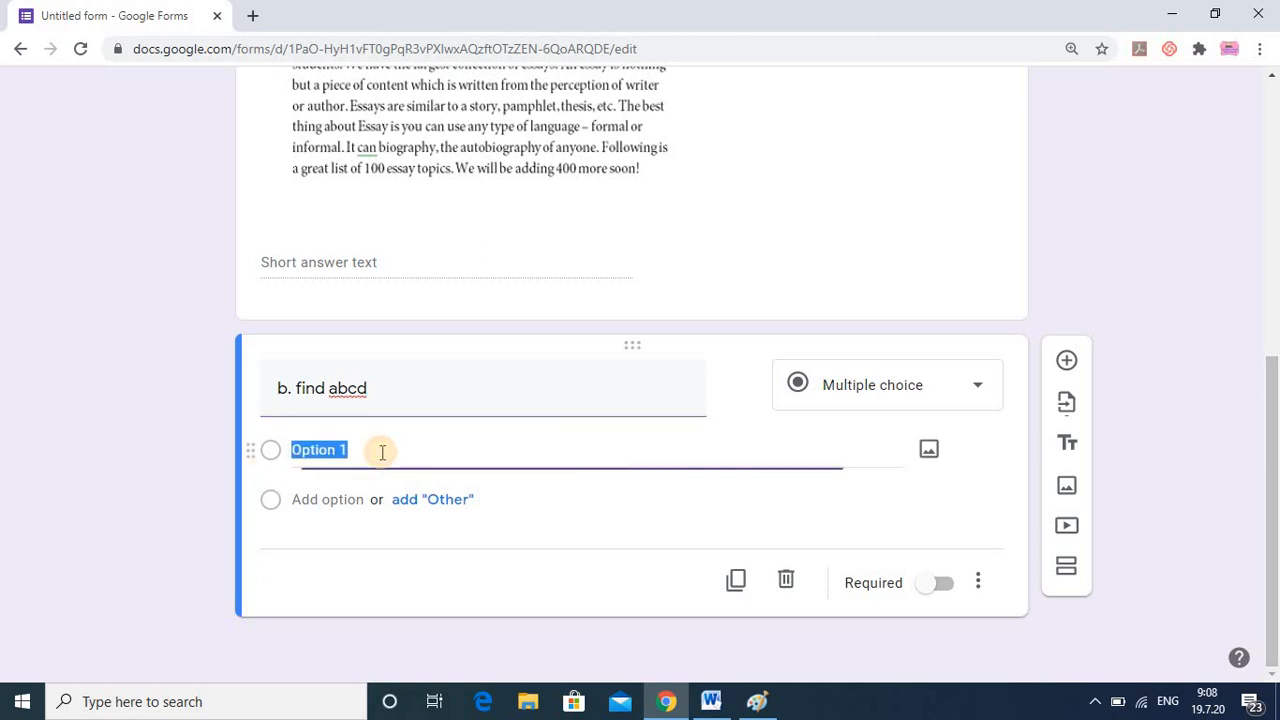
pyautogui.click(895, 400)
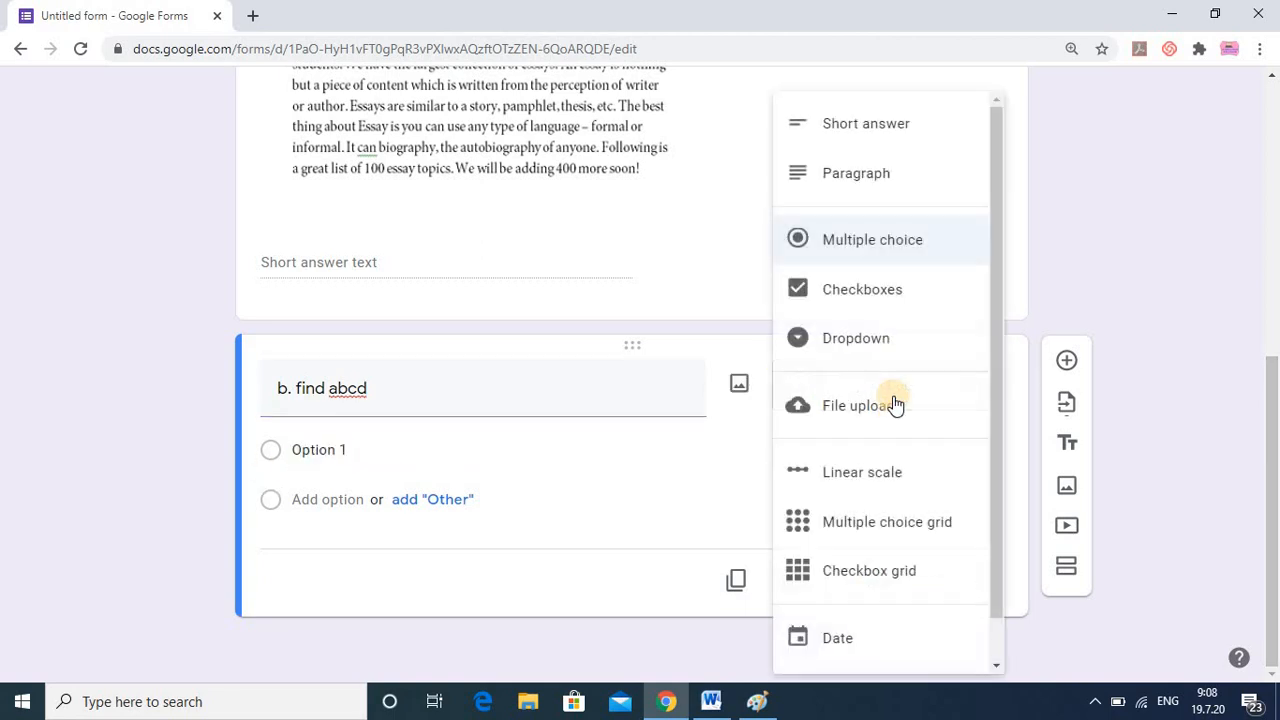
pyautogui.click(862, 175)
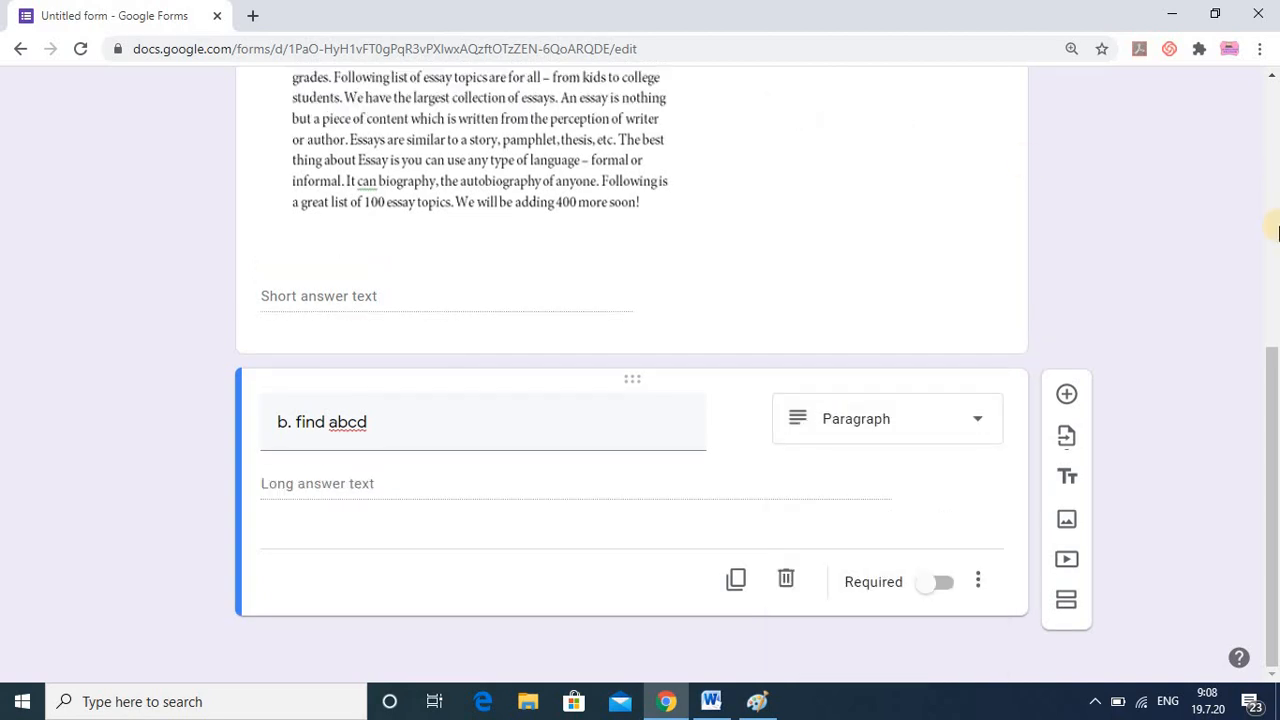
# - Minimize the open windows, then open the abc image from the Desktop with Microsoft Office 2010 and maximize its window
pyautogui.moveTo(1272, 372); pyautogui.dragTo(1273, 205)
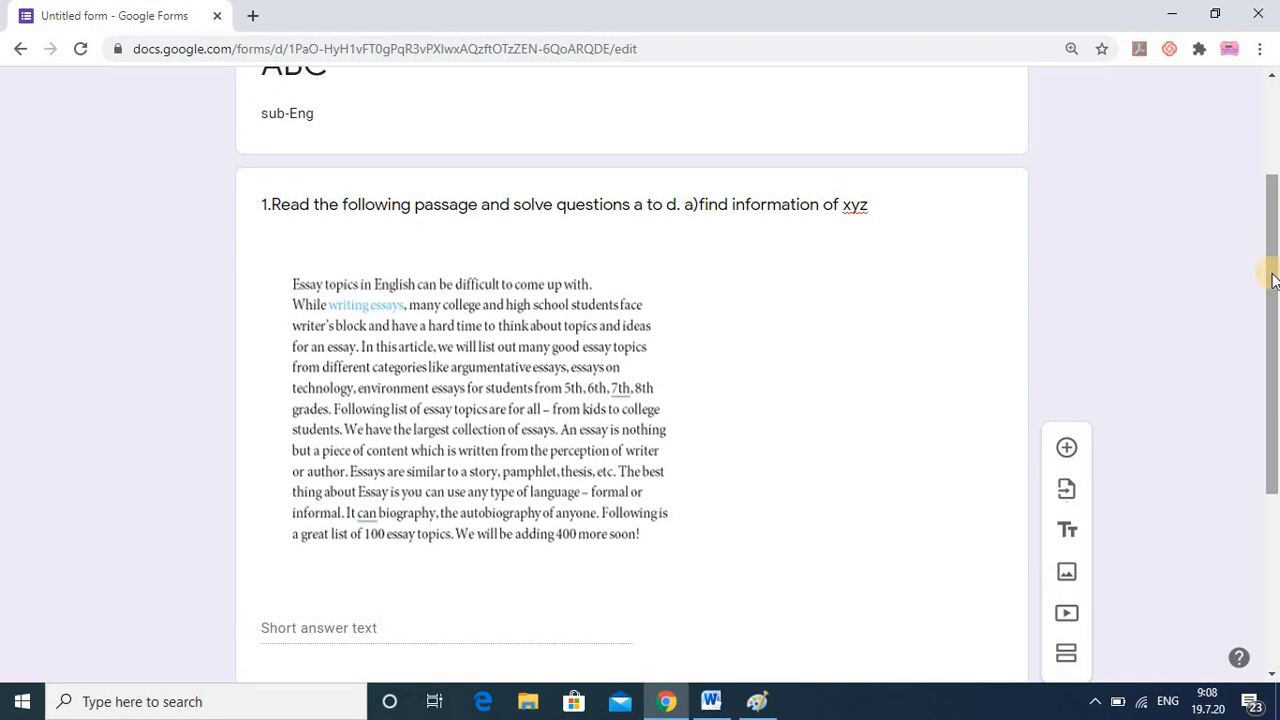
pyautogui.moveTo(1272, 280); pyautogui.dragTo(1274, 222)
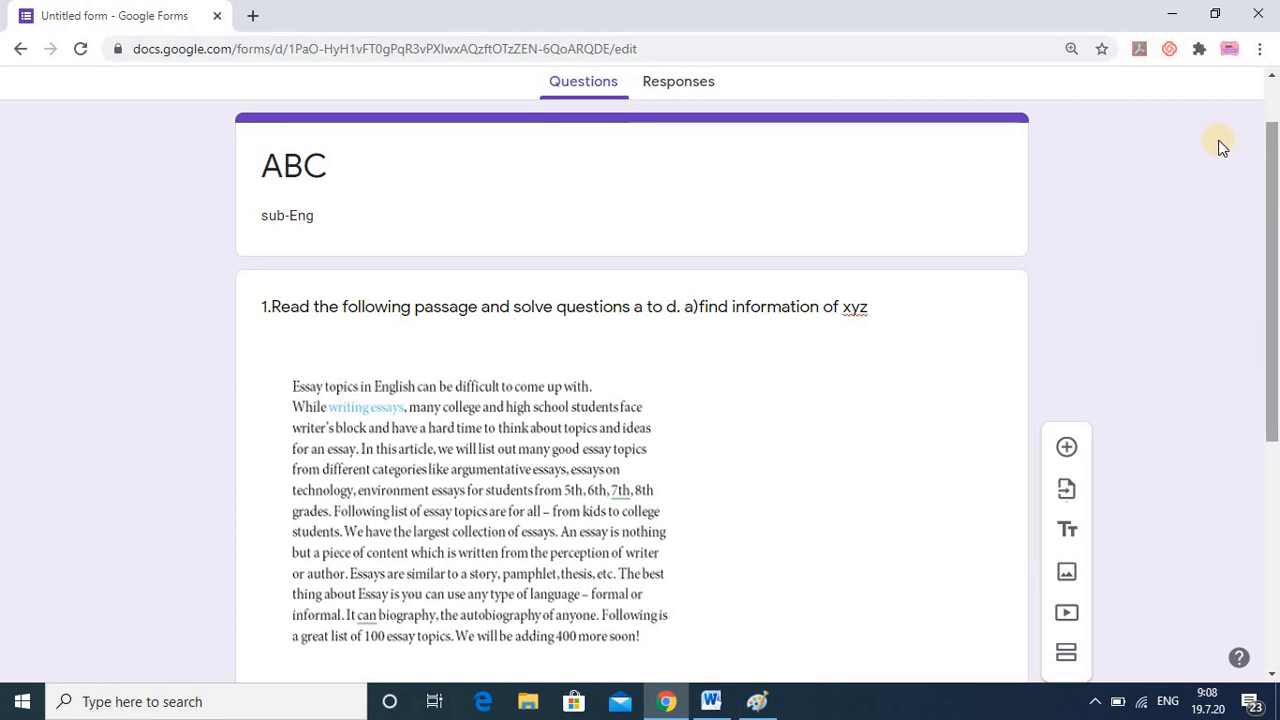
pyautogui.click(1170, 17)
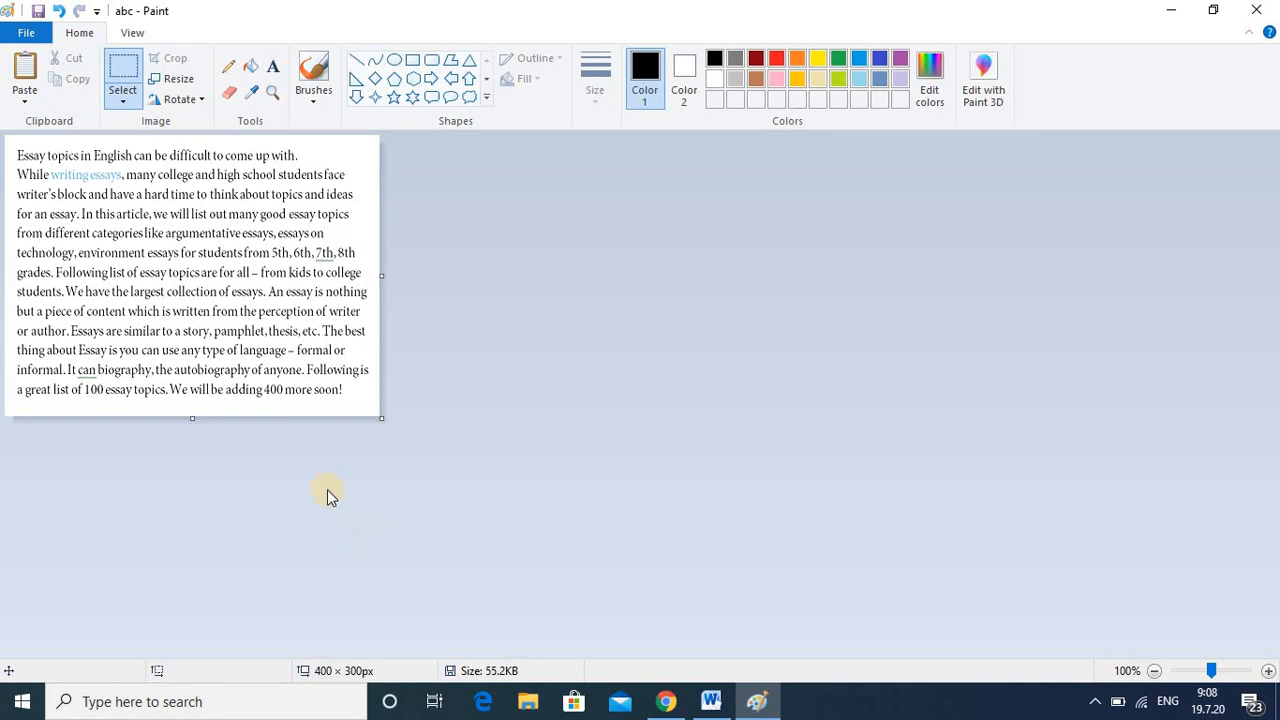
pyautogui.click(1168, 17)
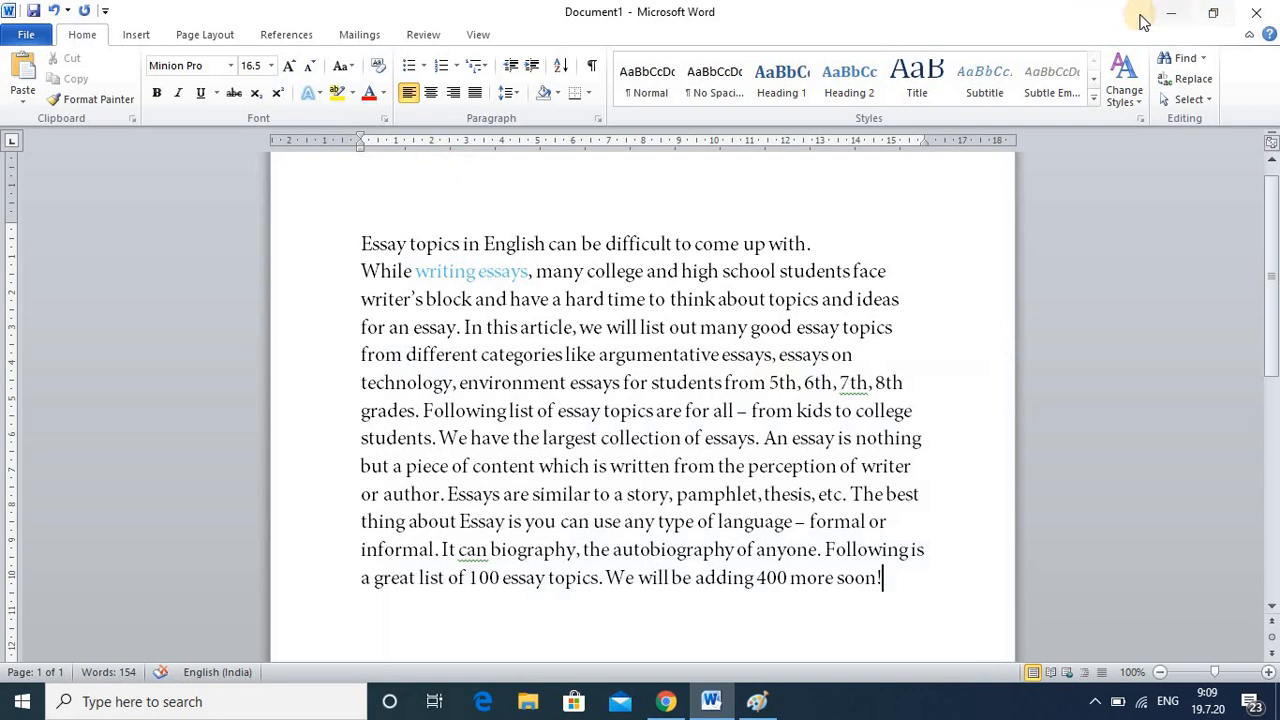
pyautogui.click(1168, 14)
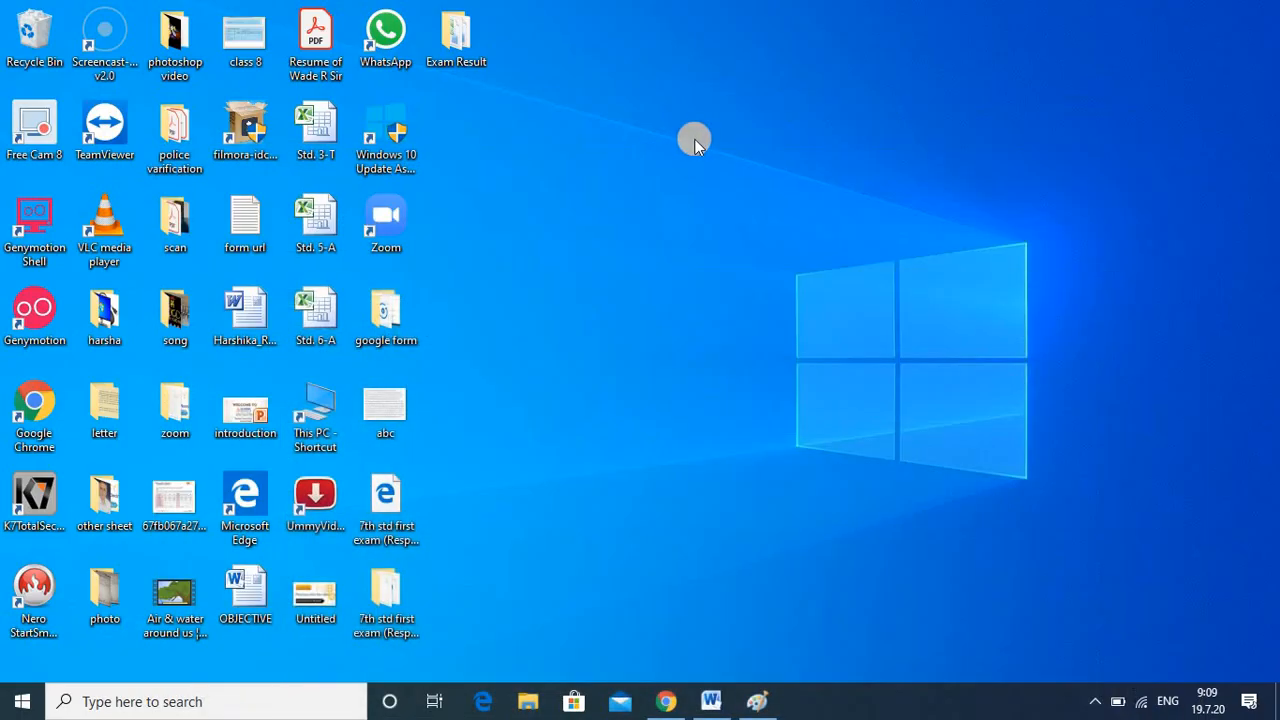
pyautogui.rightClick(383, 416)
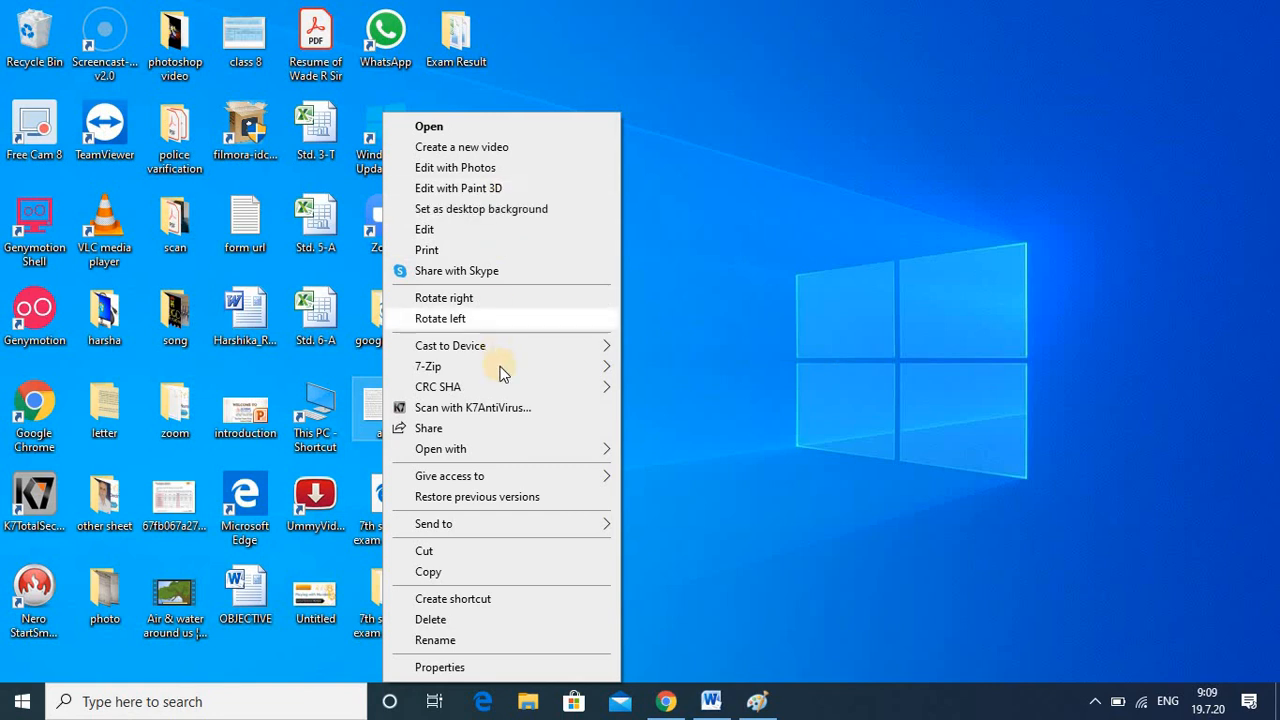
pyautogui.moveTo(473, 450)
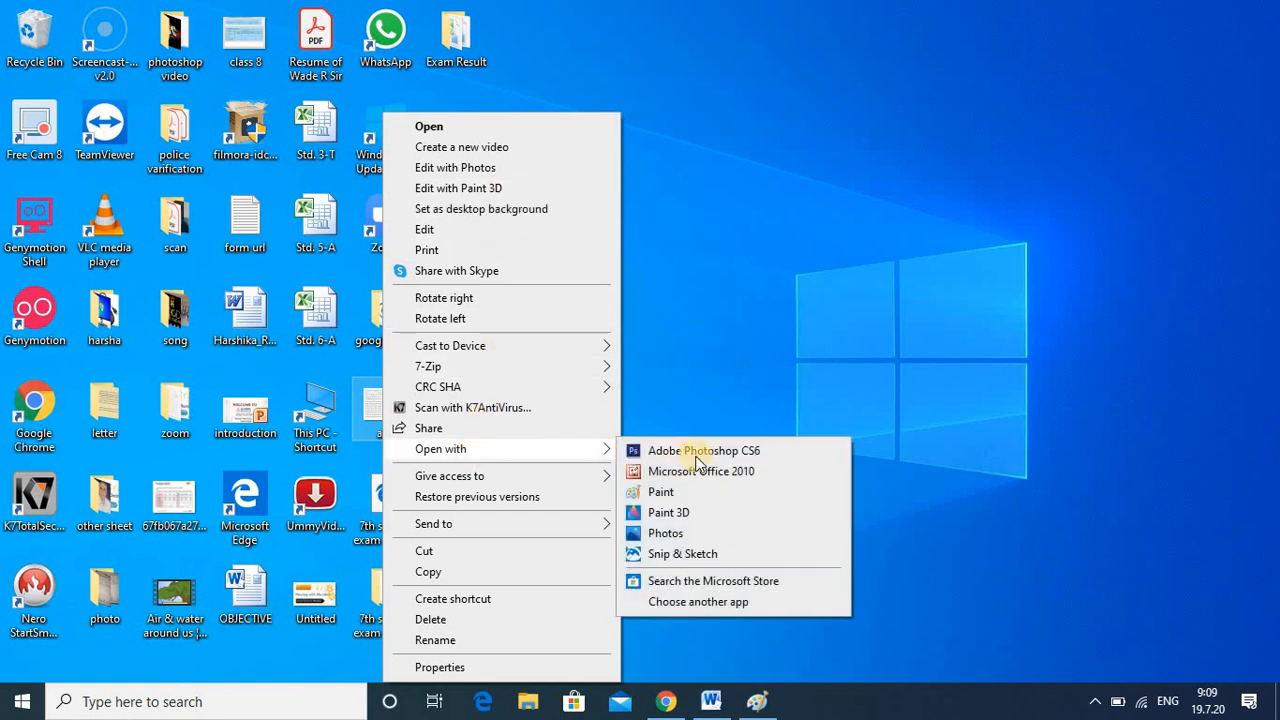
pyautogui.click(717, 476)
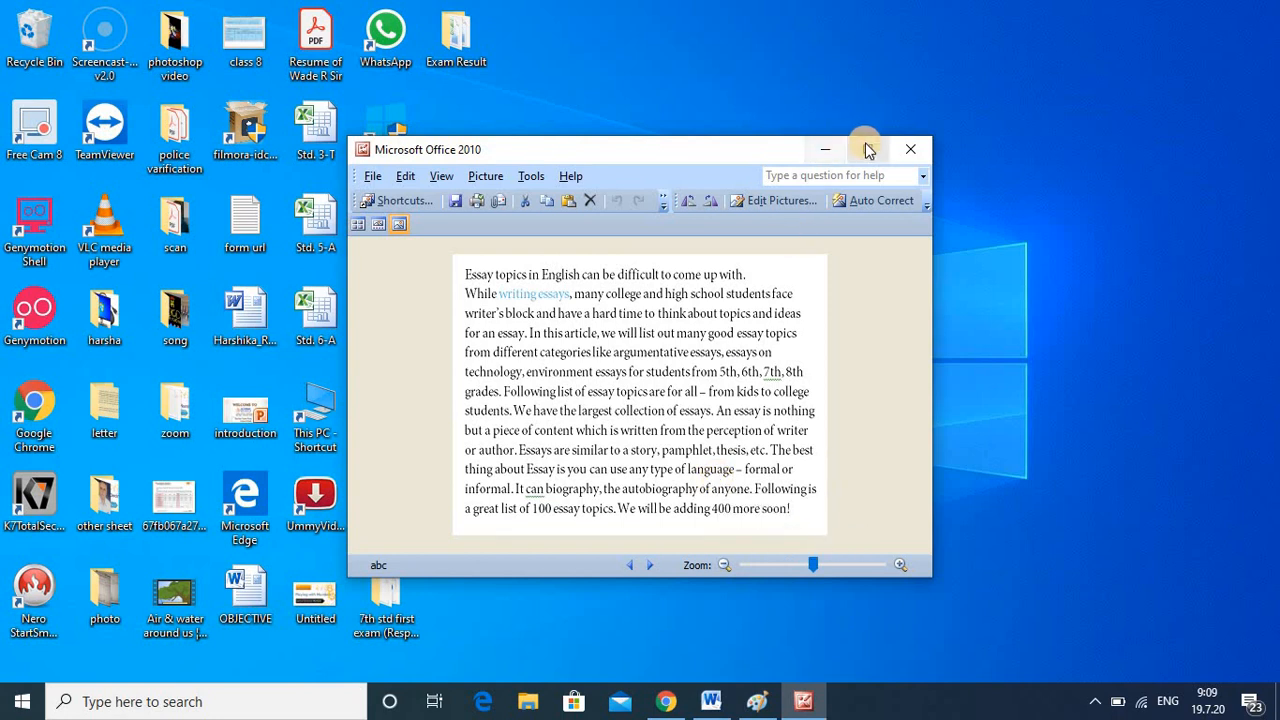
pyautogui.click(868, 149)
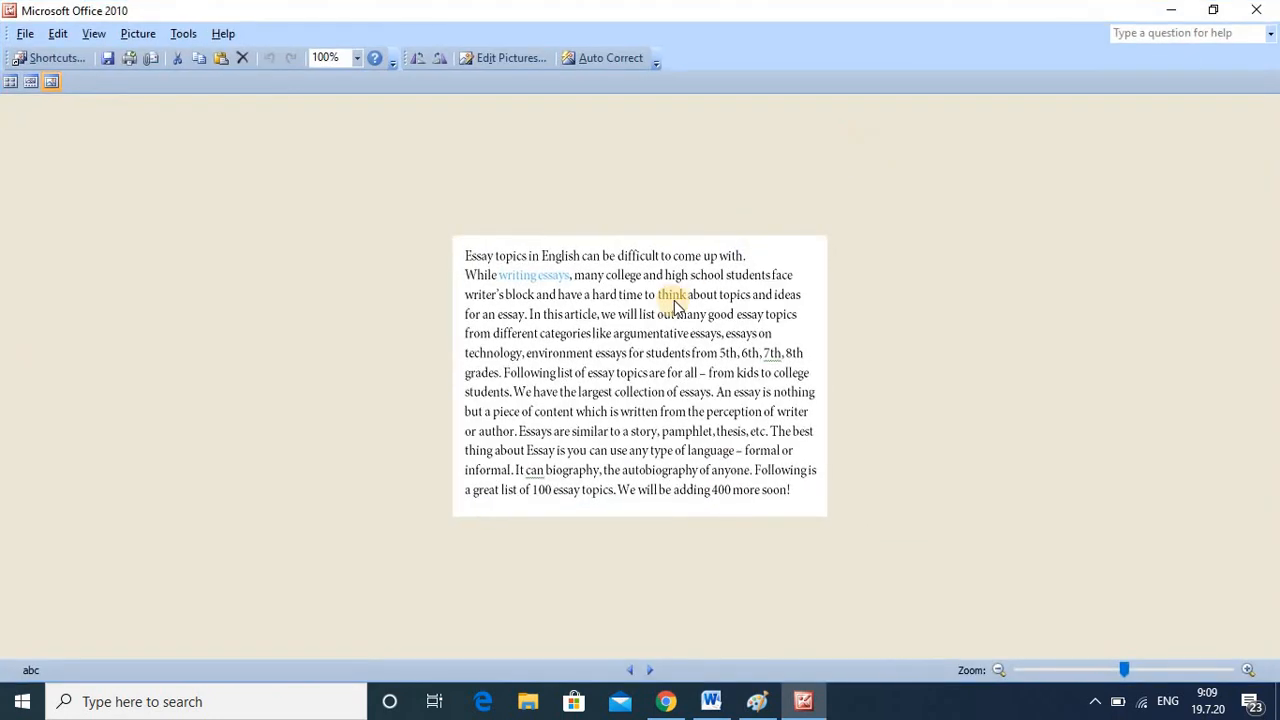
# - Crop the abc picture by 26 pixels on its right side and 22 pixels at the top
pyautogui.click(508, 62)
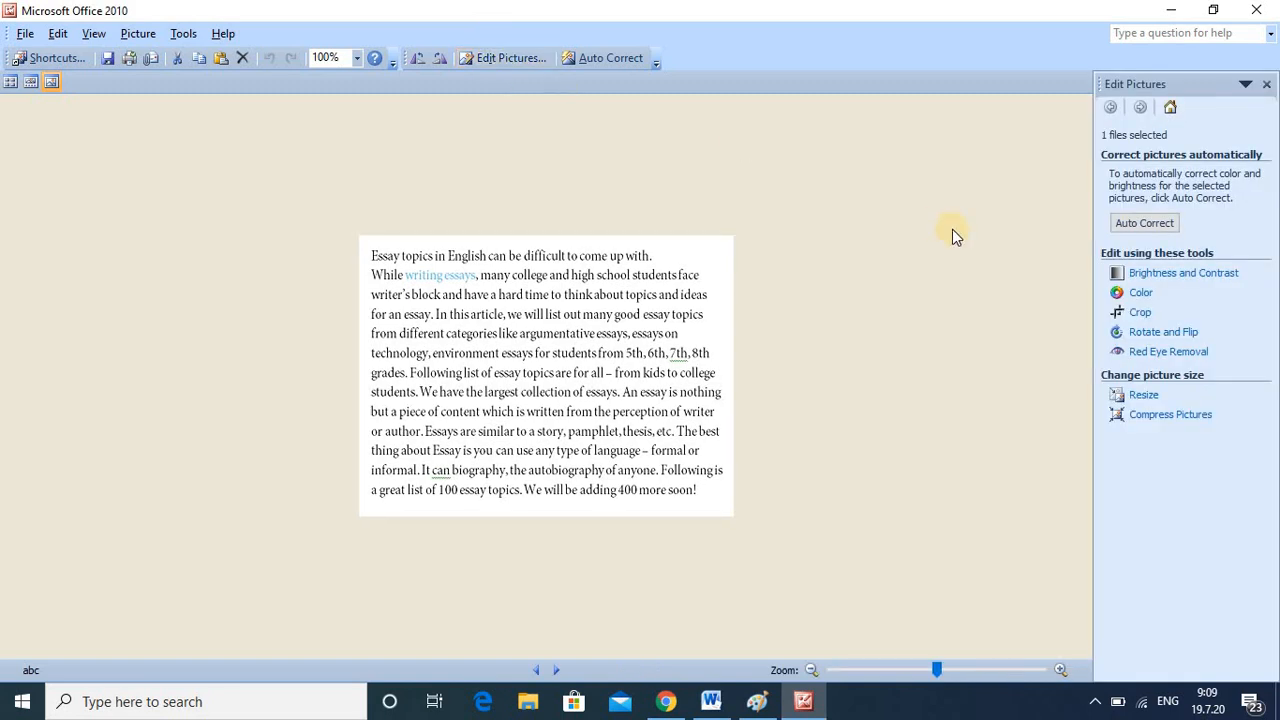
pyautogui.click(1137, 314)
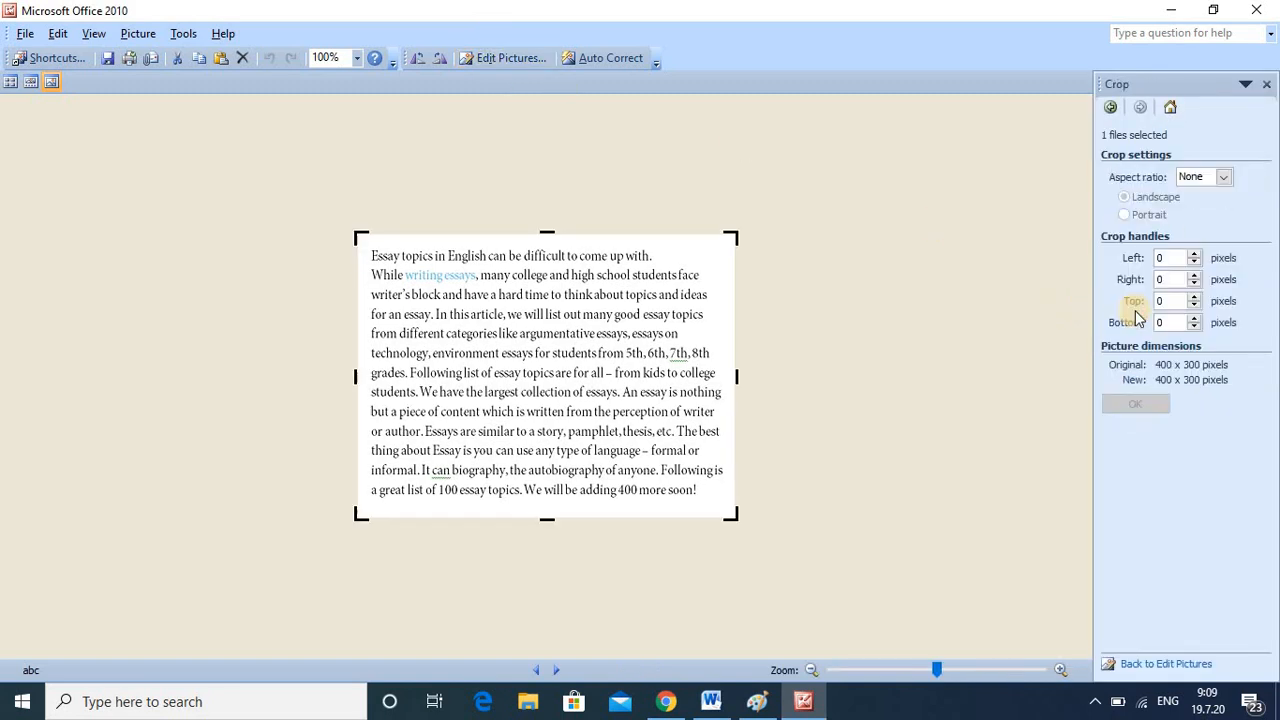
pyautogui.moveTo(735, 235); pyautogui.dragTo(708, 259)
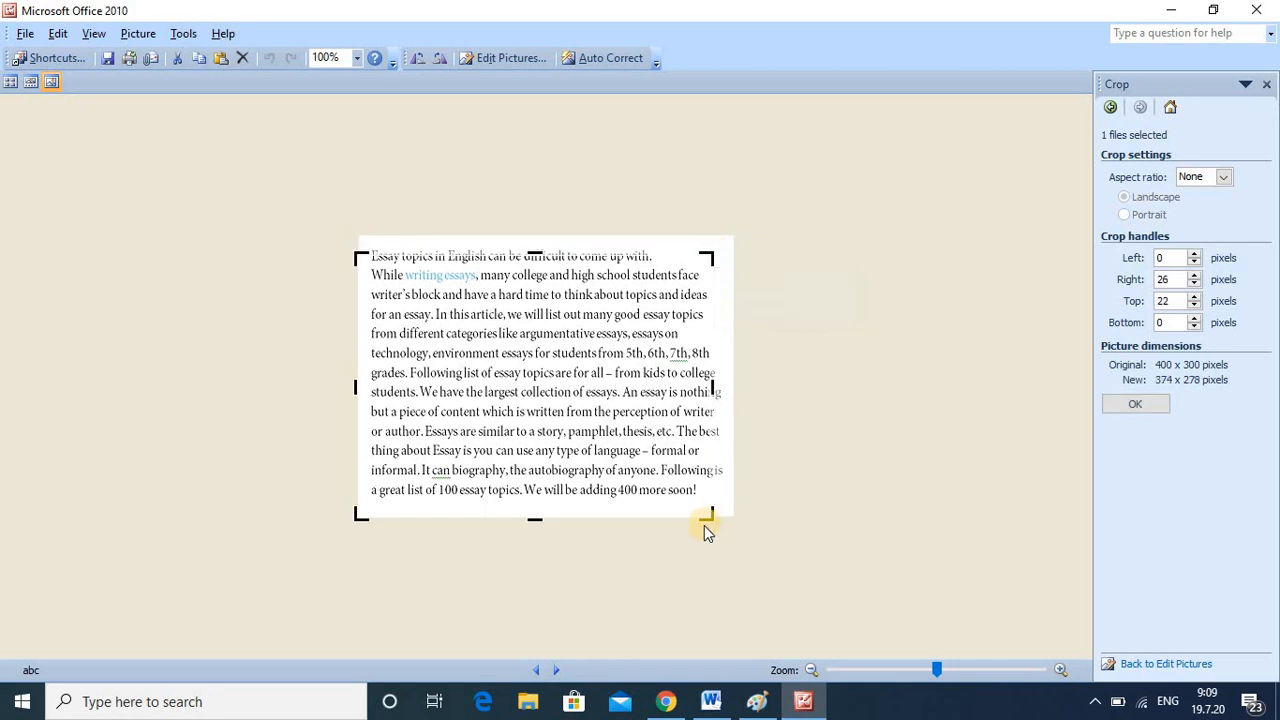
pyautogui.click(1134, 408)
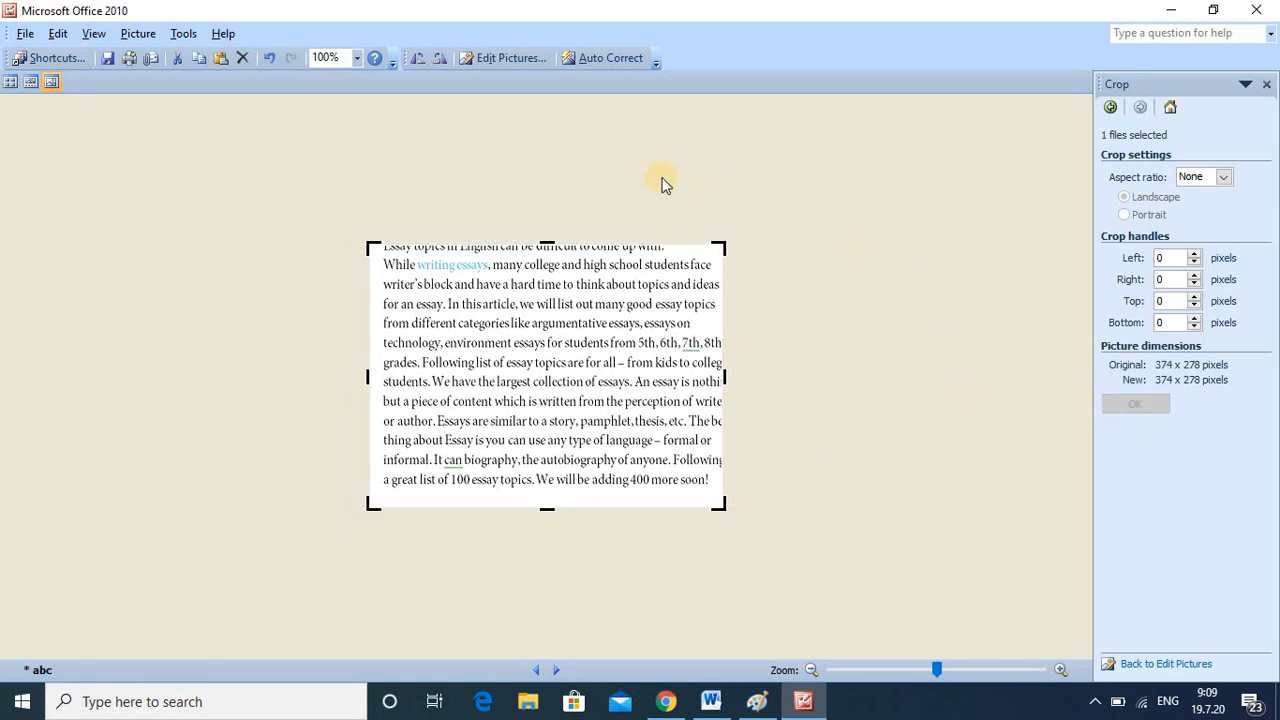
# - Resize the cropped picture to fit inside a custom width x height of 300 x 768 pixels
pyautogui.click(513, 60)
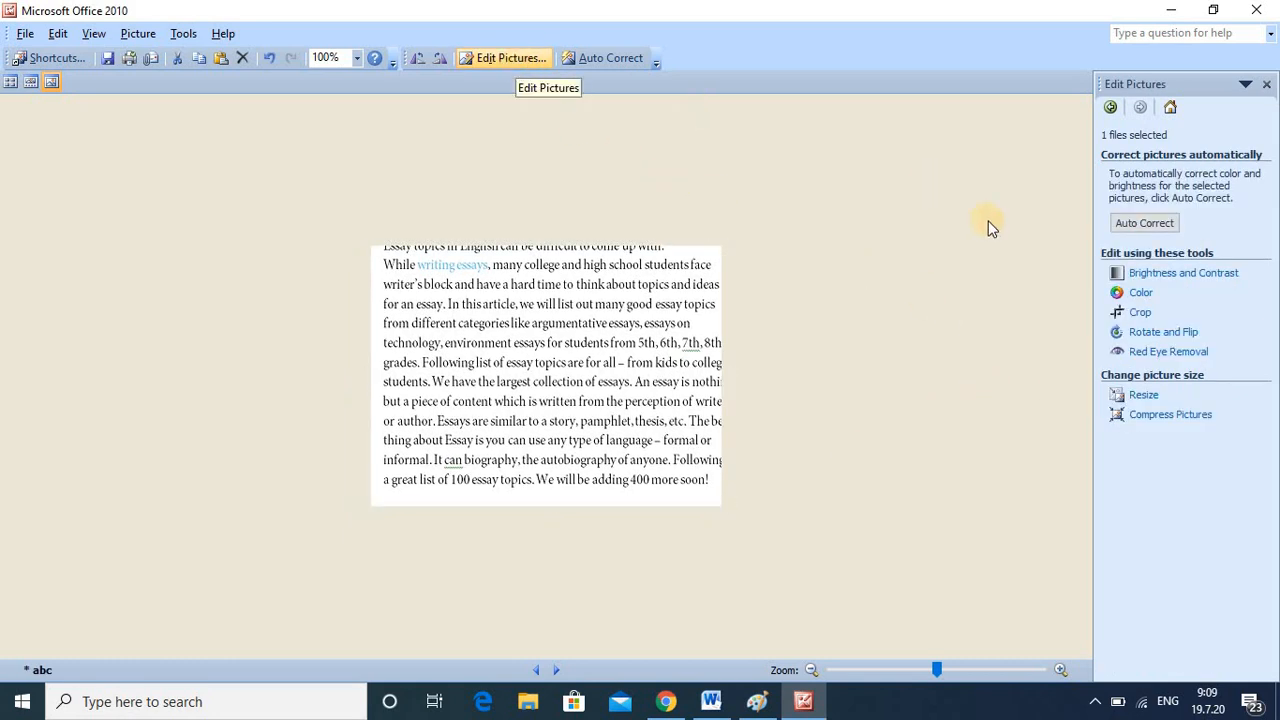
pyautogui.click(1143, 397)
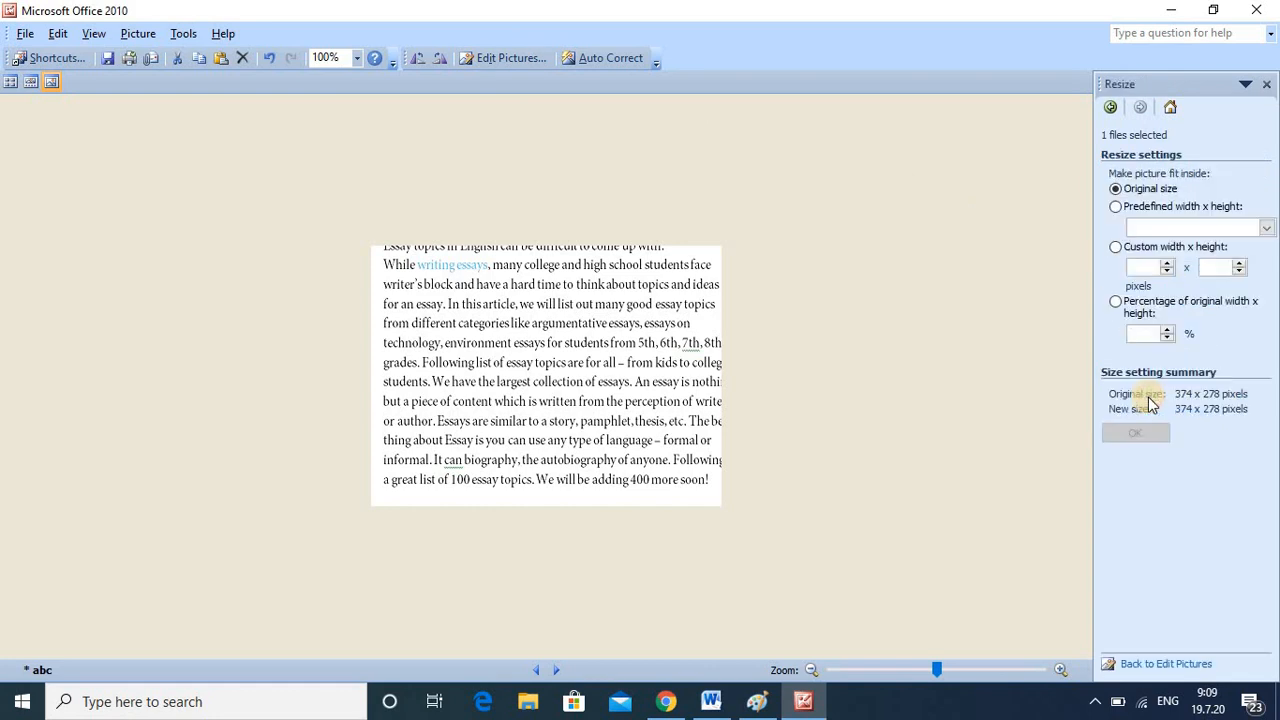
pyautogui.click(1148, 268)
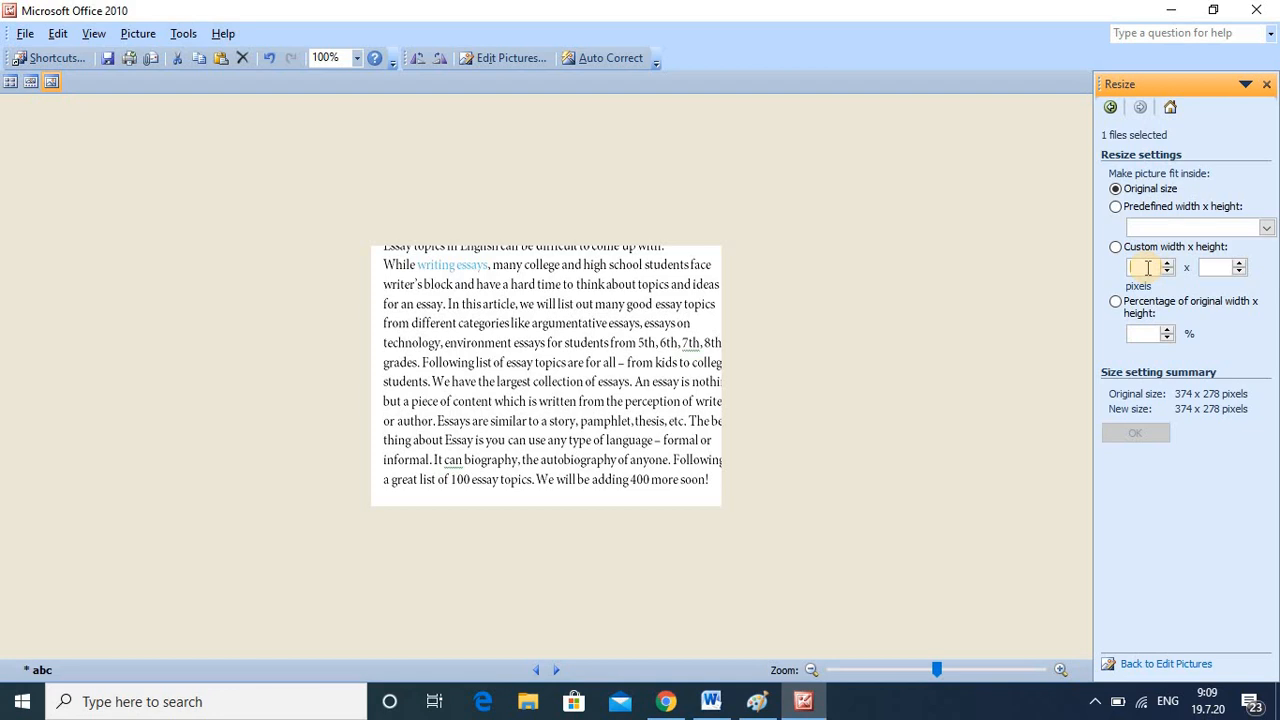
pyautogui.write('300')
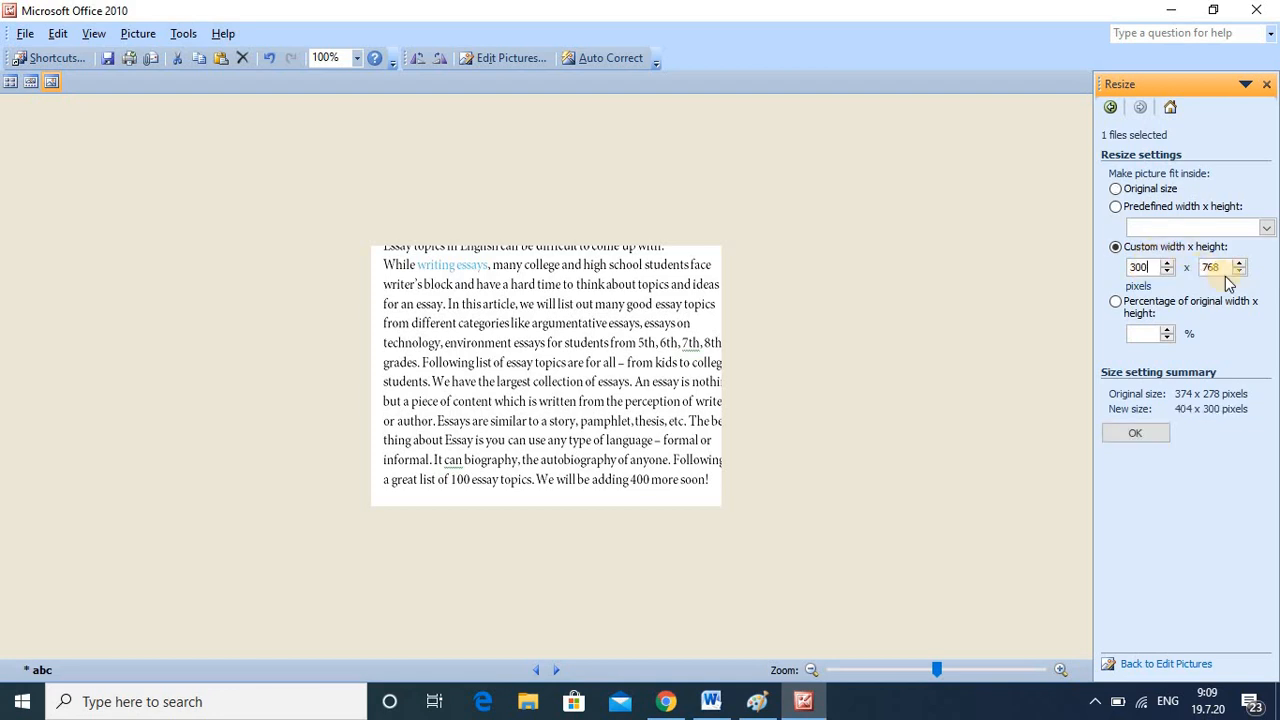
pyautogui.click(1145, 437)
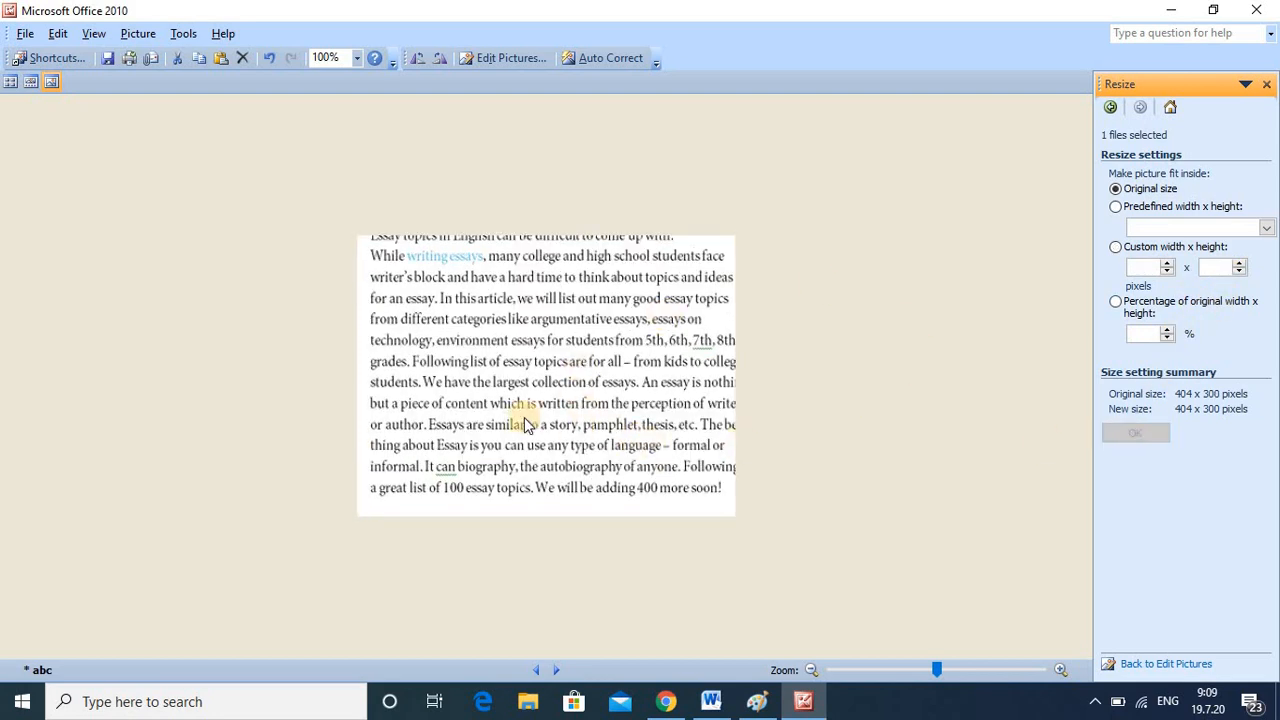
# - Save the edited abc picture and close Microsoft Office 2010
pyautogui.click(24, 36)
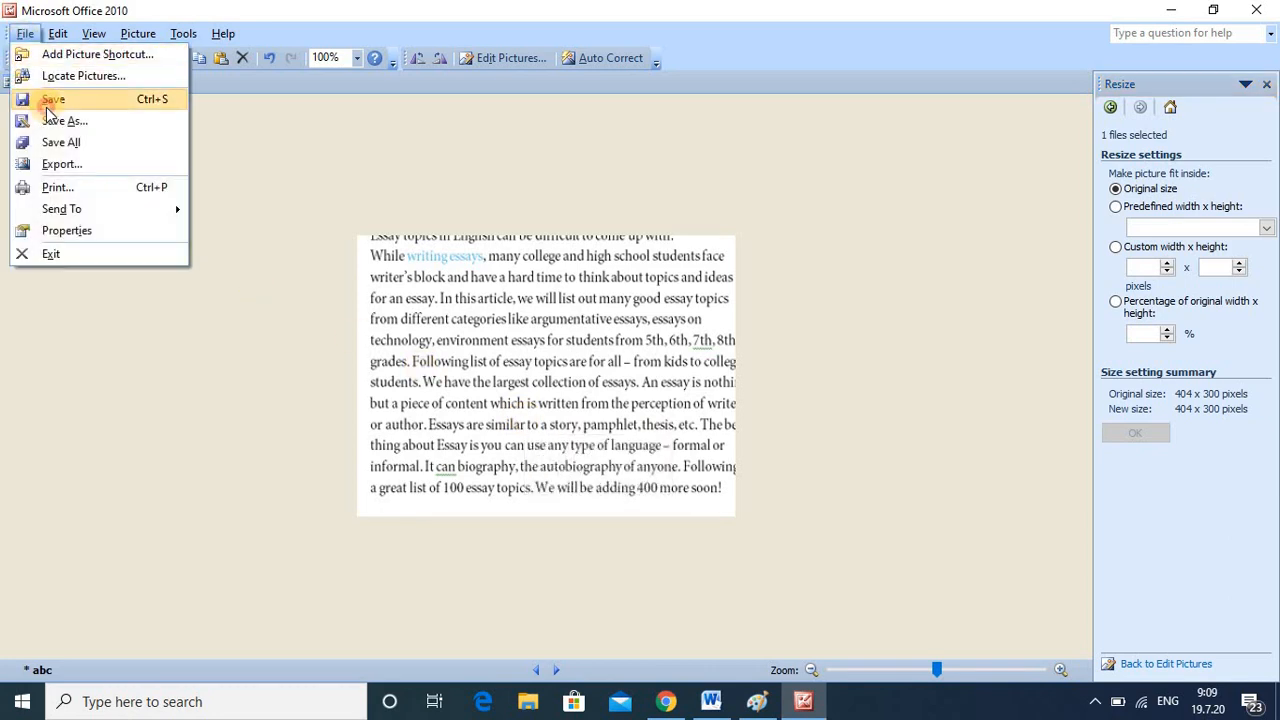
pyautogui.click(46, 105)
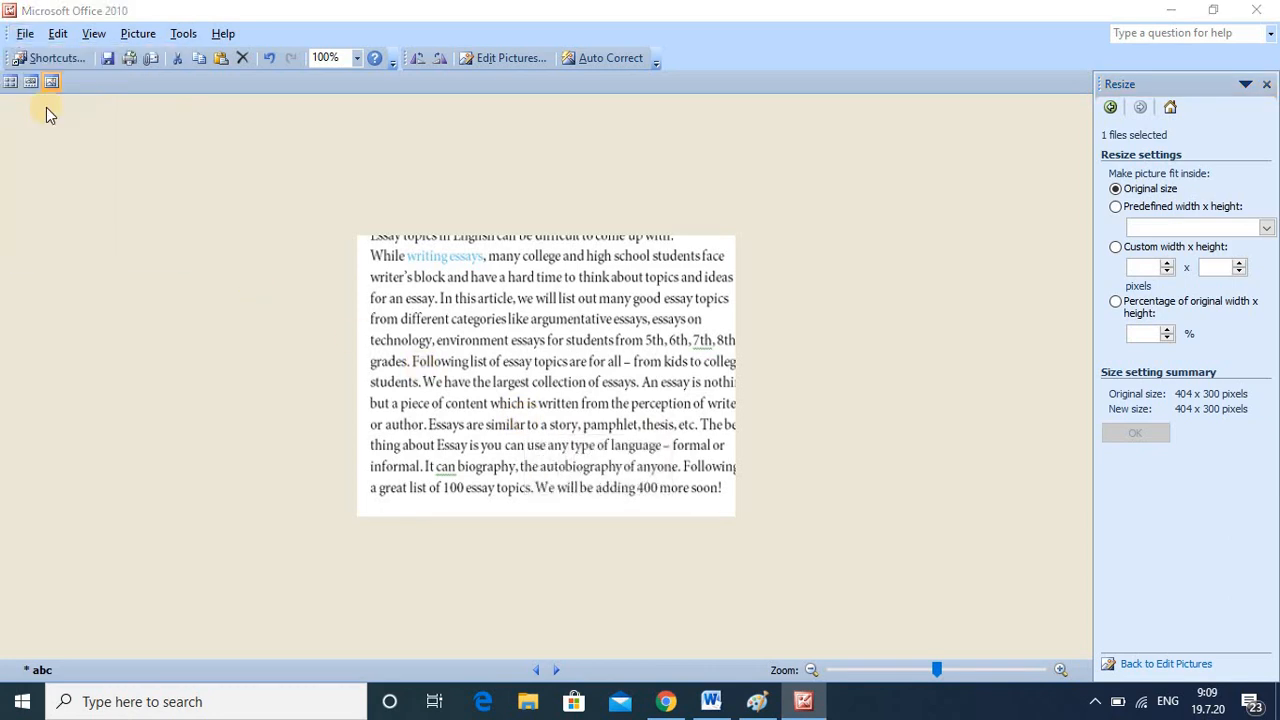
pyautogui.click(1262, 9)
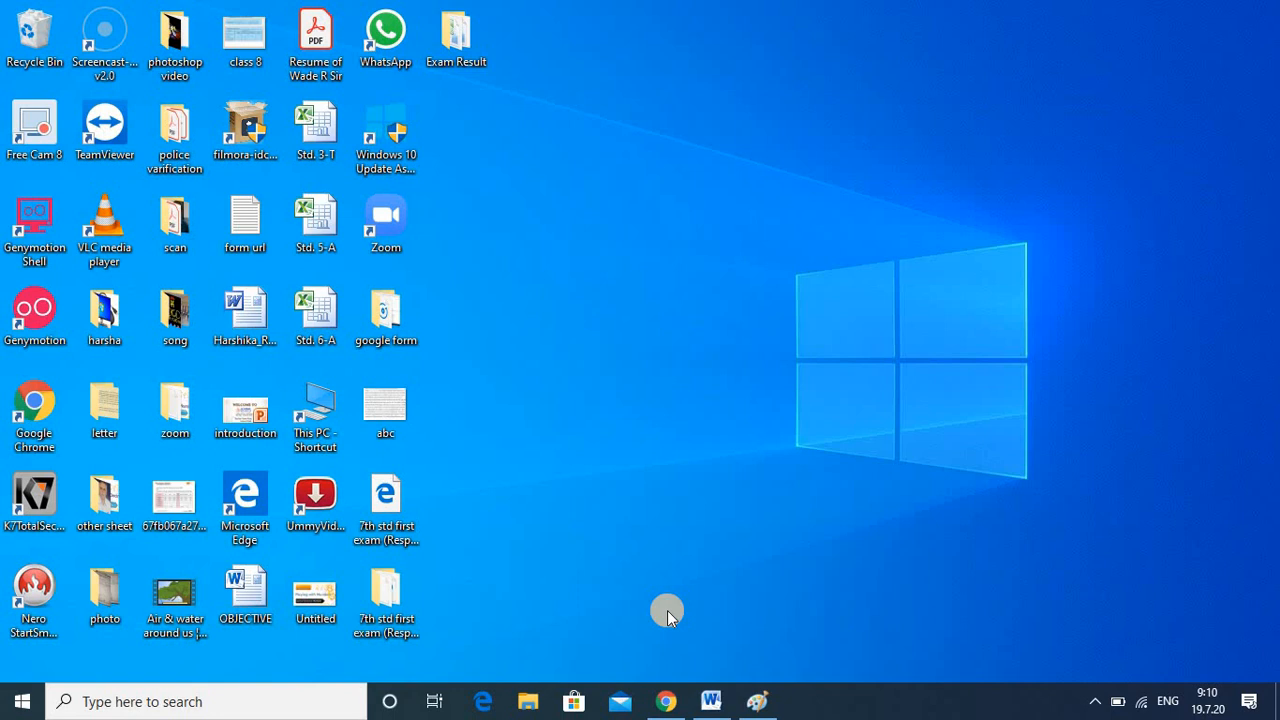
# - Switch to the Google Forms test in Chrome, view the image upload options for question "b. find abcd", and close them without adding an image
pyautogui.click(668, 702)
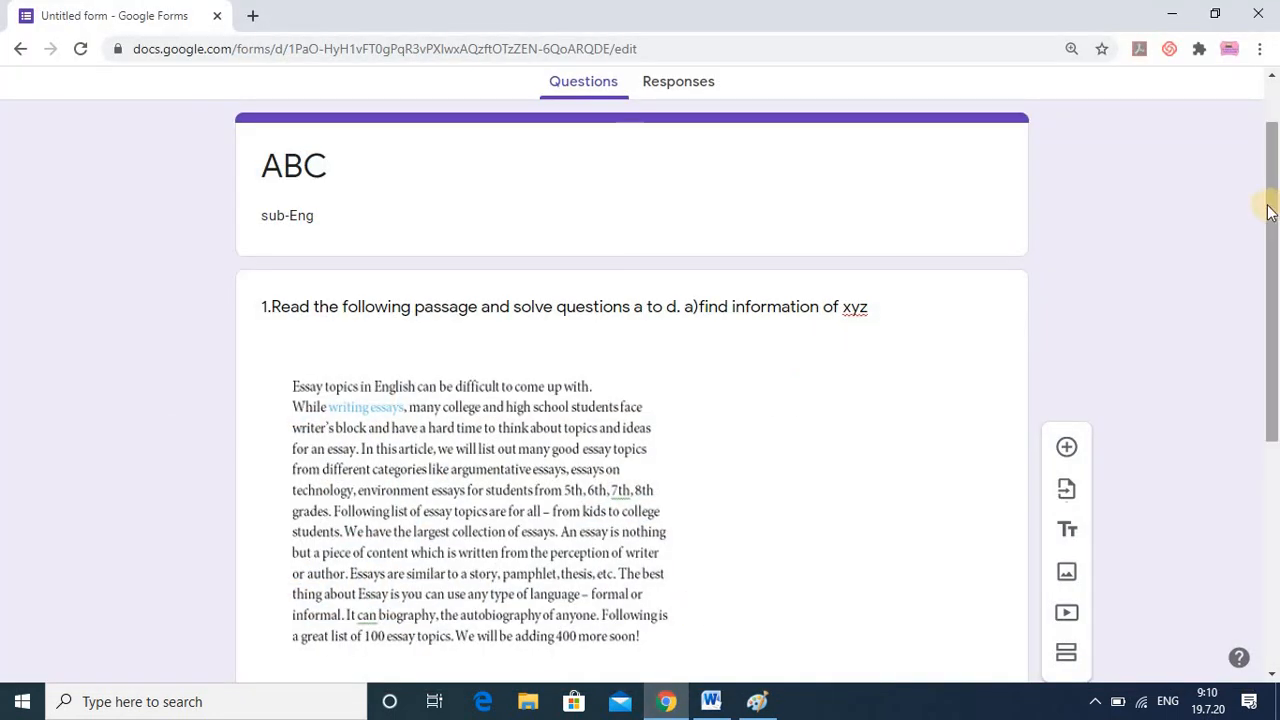
pyautogui.moveTo(1273, 315); pyautogui.dragTo(1273, 548)
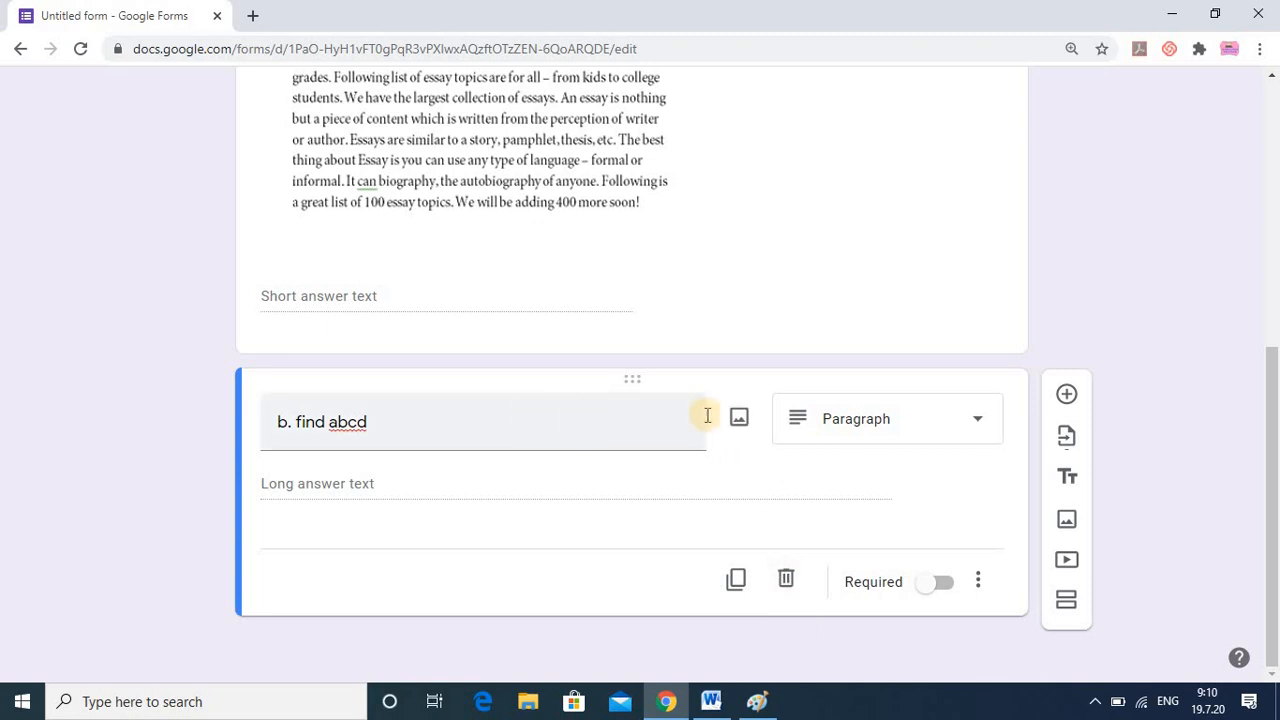
pyautogui.click(739, 420)
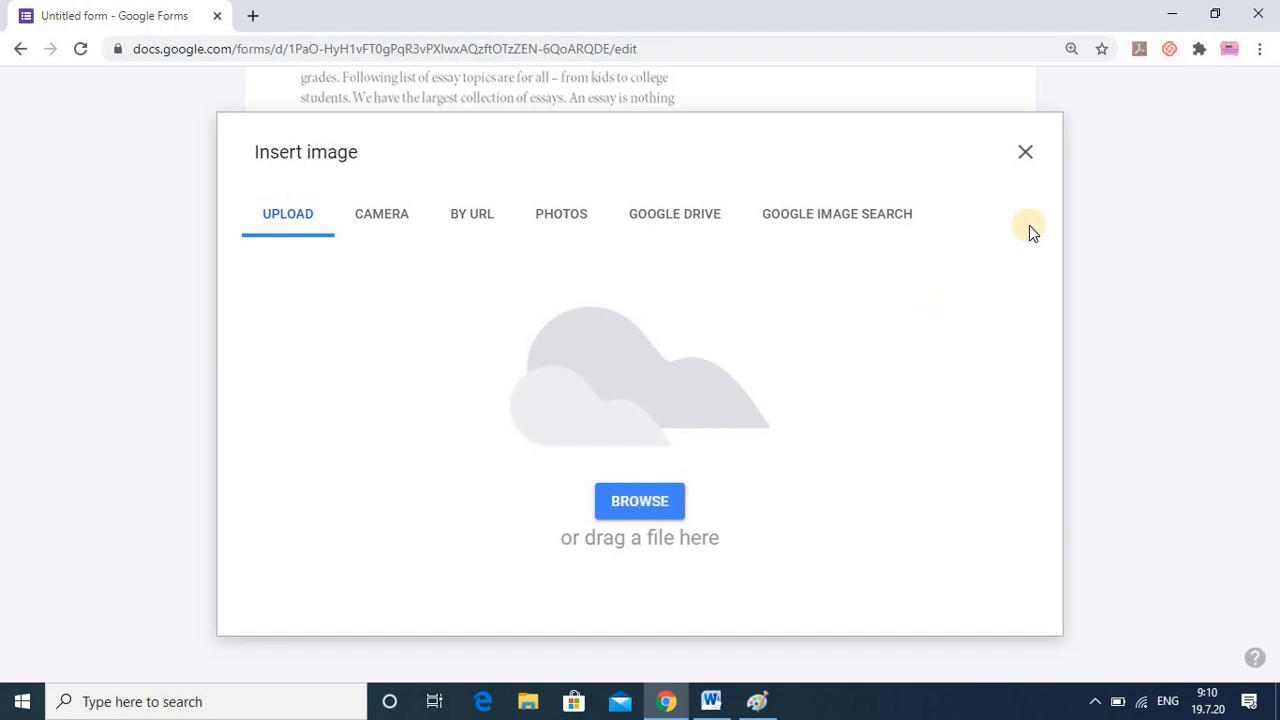
pyautogui.click(1025, 156)
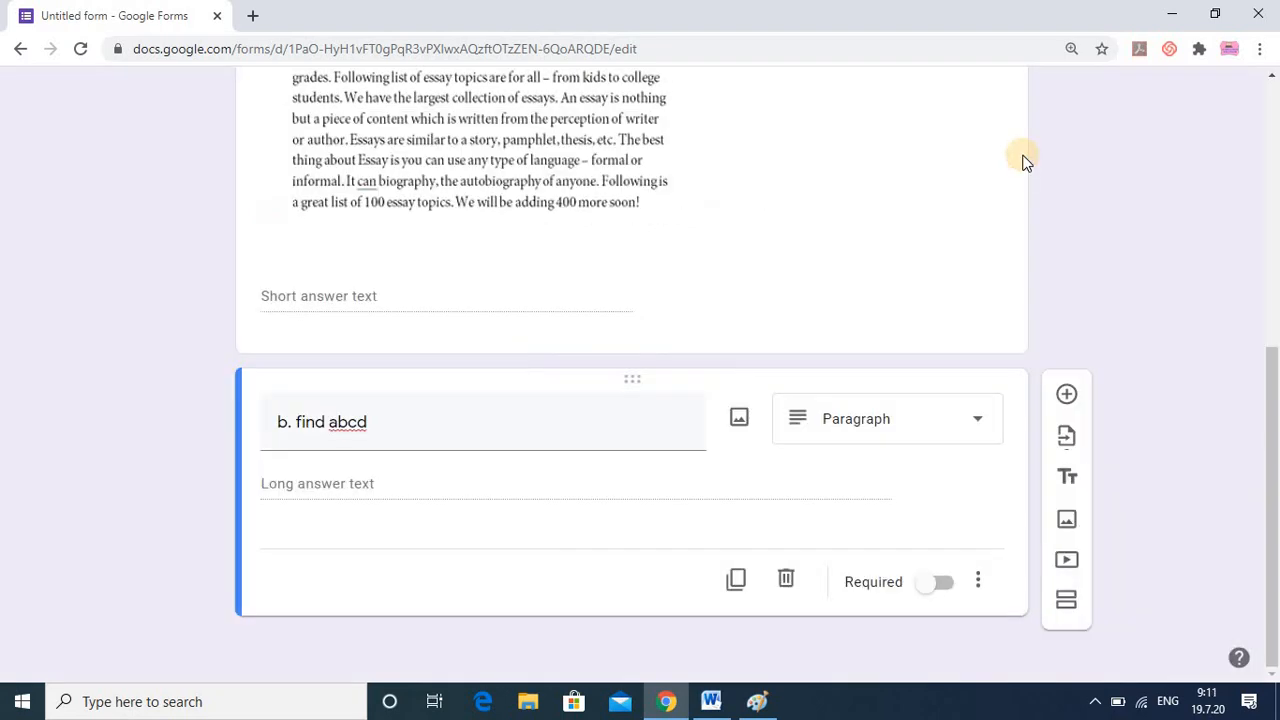